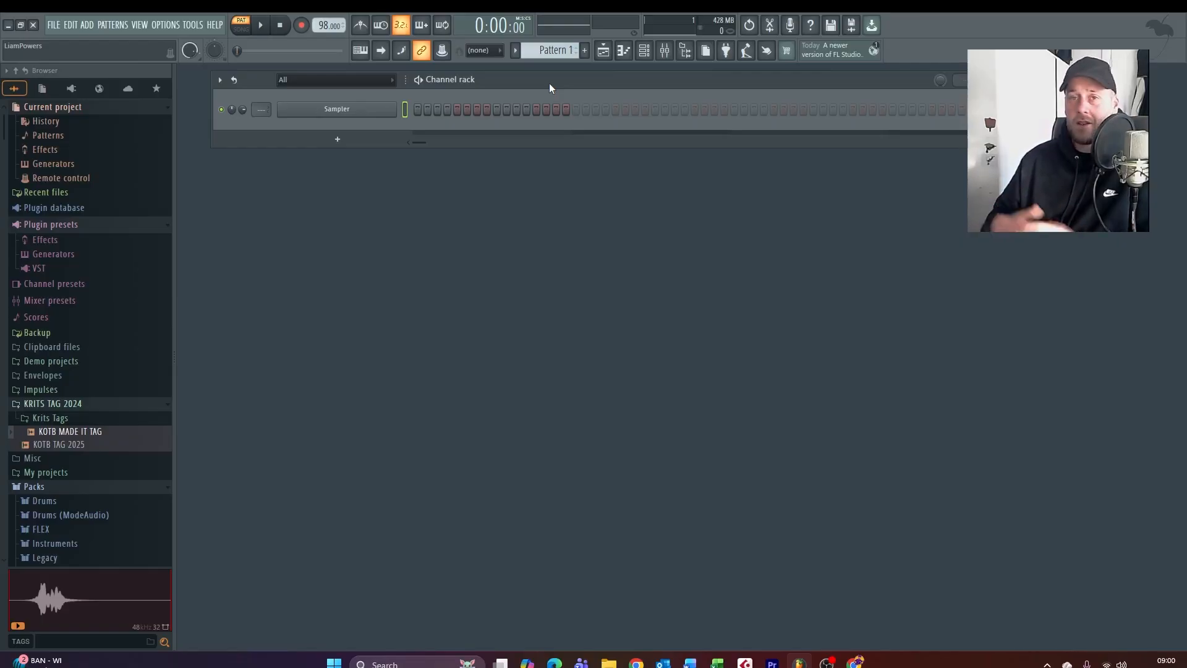
# Replace the Sampler channel with the Keyscape instrument
pyautogui.rightClick(395, 108)
pyautogui.moveTo(503, 222)
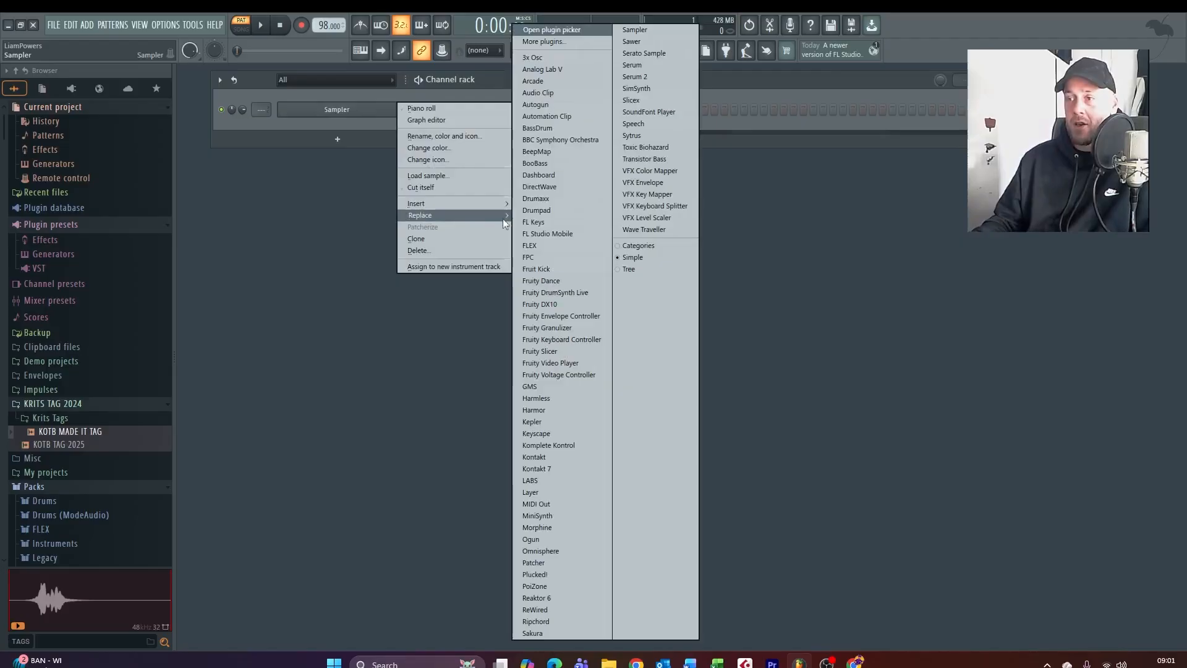
pyautogui.click(550, 434)
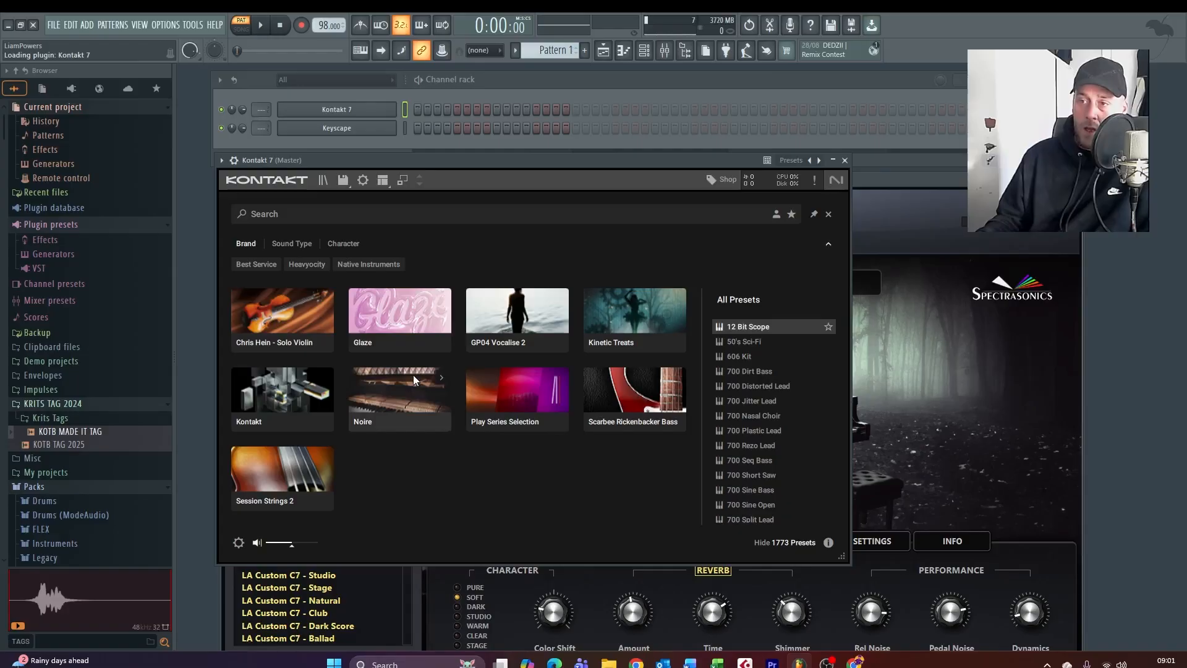
pyautogui.click(440, 380)
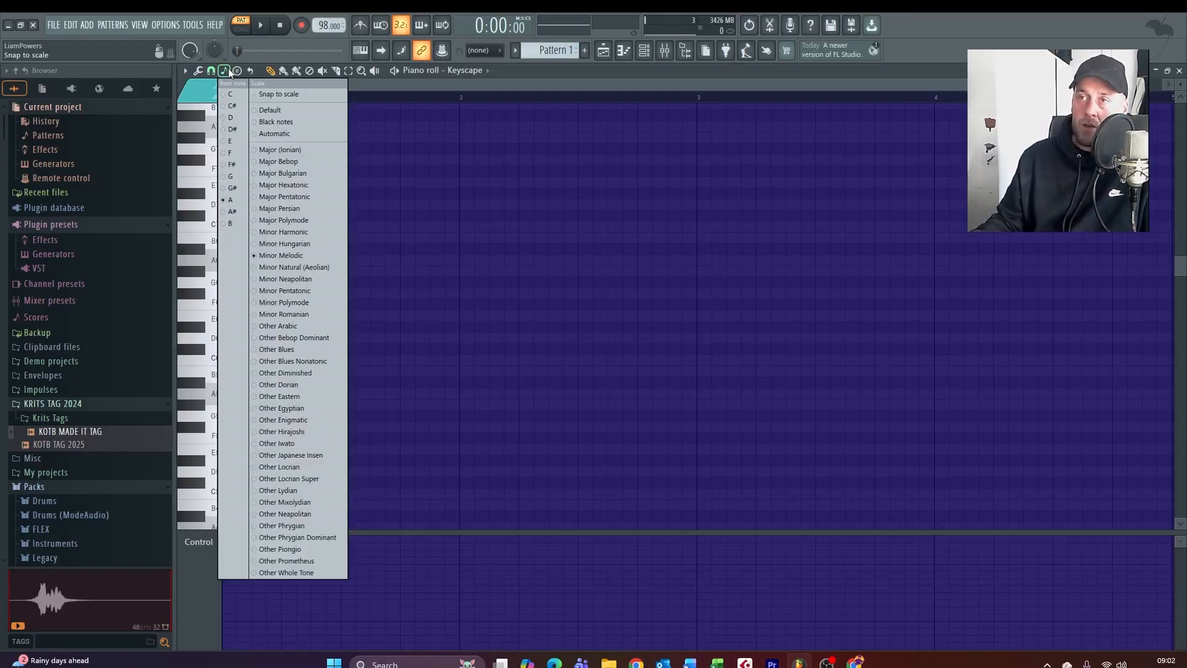
# Set the piano roll's snap scale to Minor Natural (Aeolian) with A as the root note
pyautogui.click(557, 257)
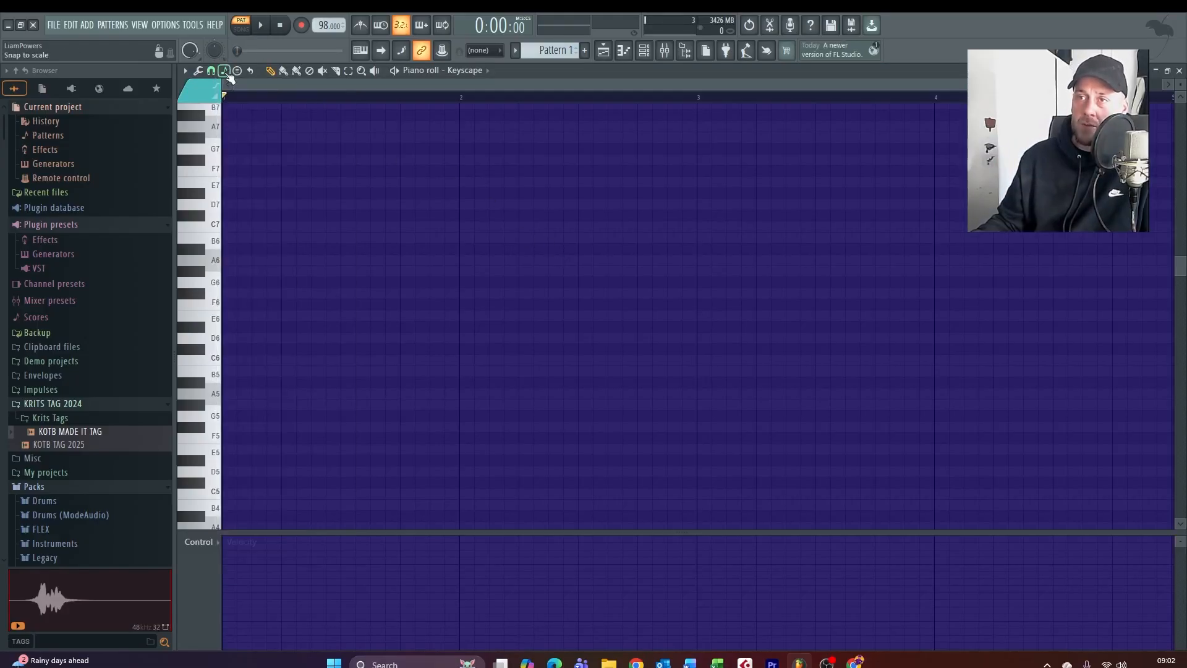
pyautogui.click(225, 71)
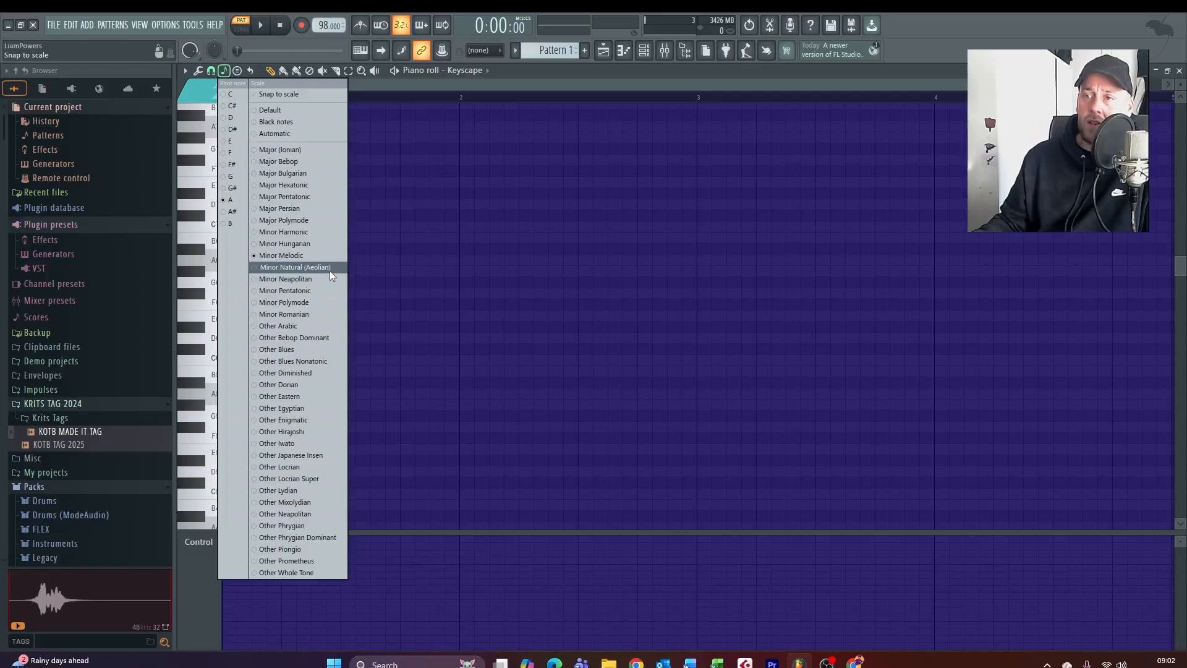
pyautogui.click(635, 273)
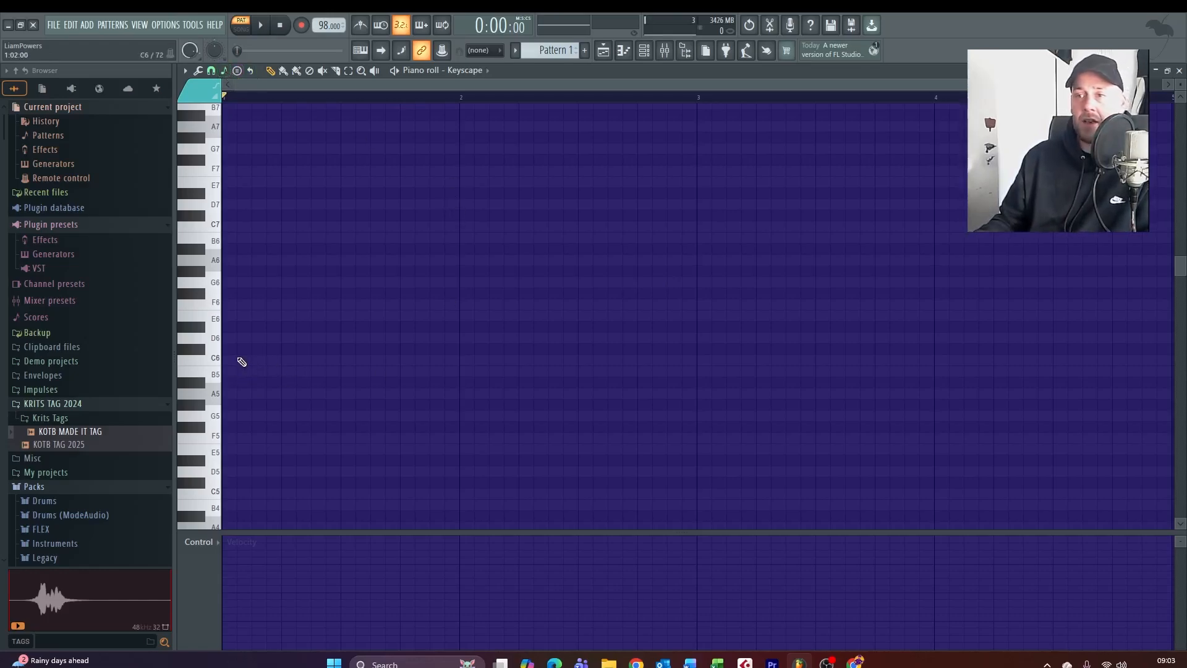
pyautogui.click(239, 359)
pyautogui.moveTo(238, 357); pyautogui.dragTo(242, 297)
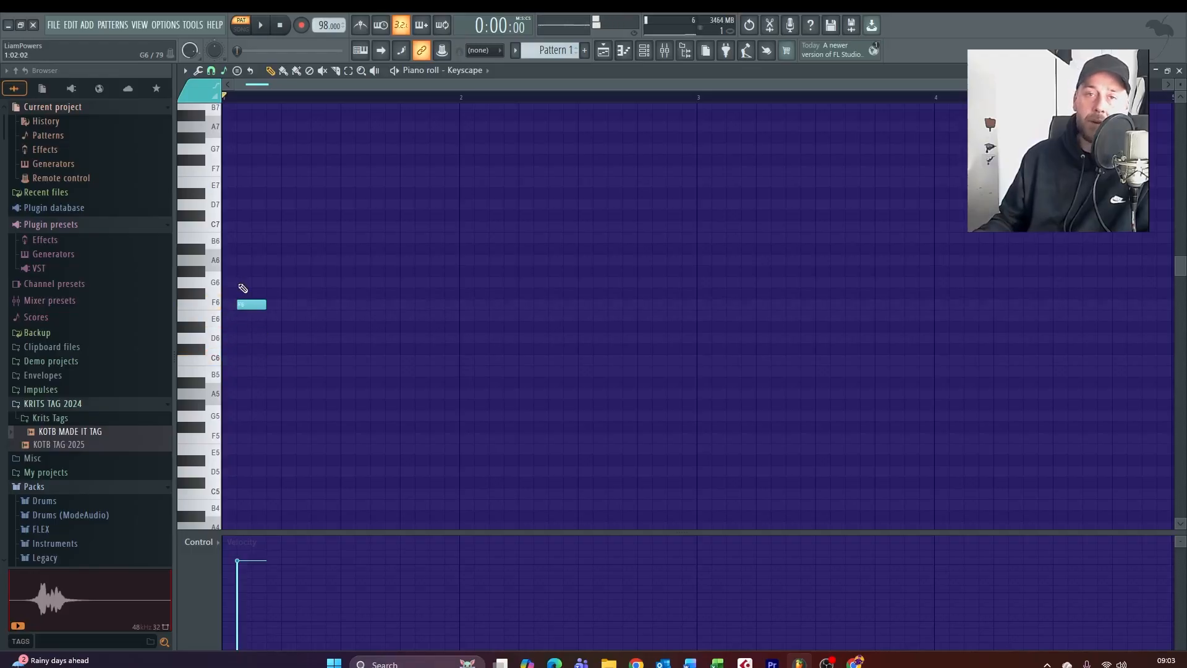
pyautogui.rightClick(263, 305)
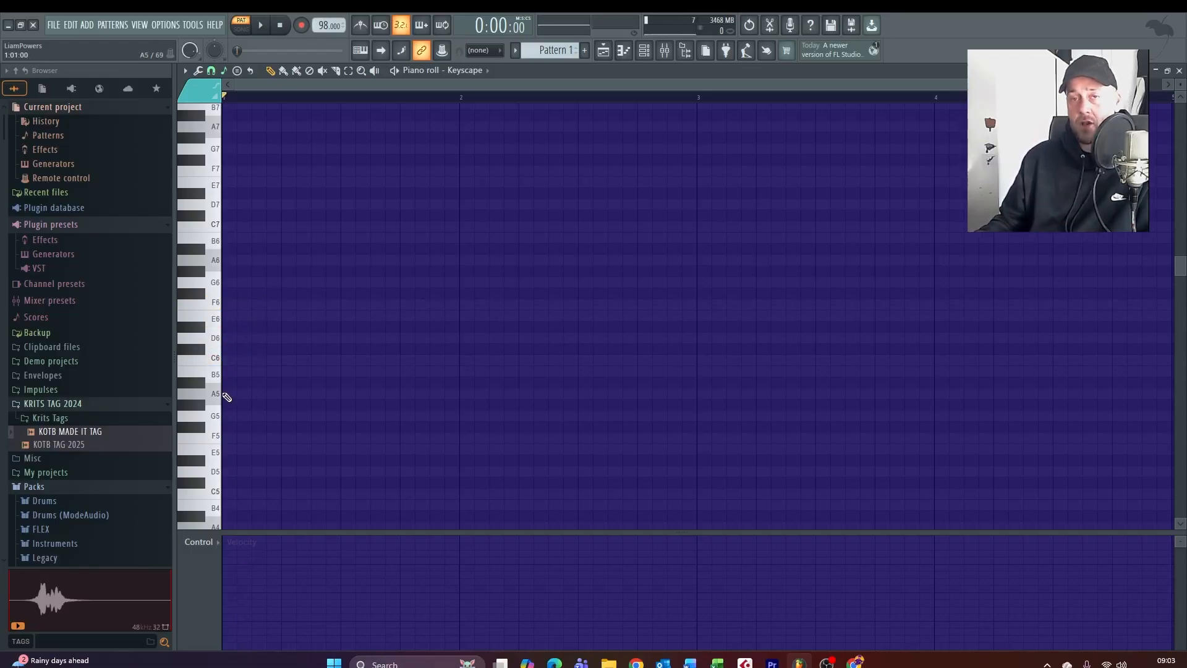
# Draw an A5 note at the start of bar 1 and lengthen it to one full bar
pyautogui.click(228, 398)
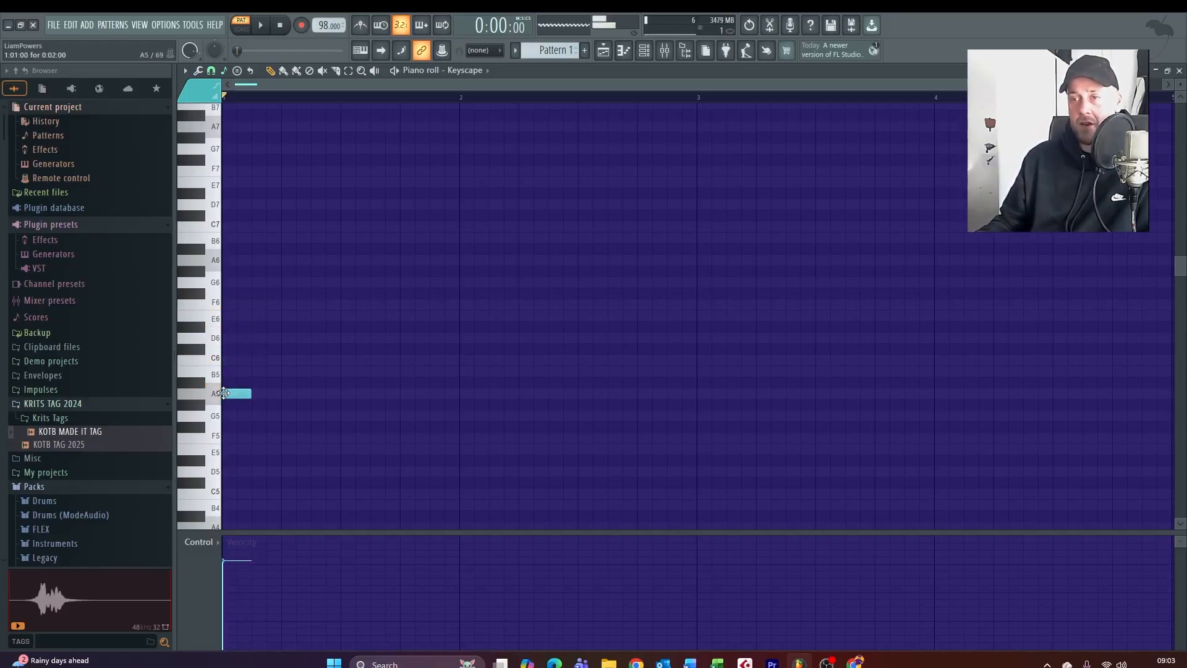
pyautogui.moveTo(250, 398); pyautogui.dragTo(459, 409)
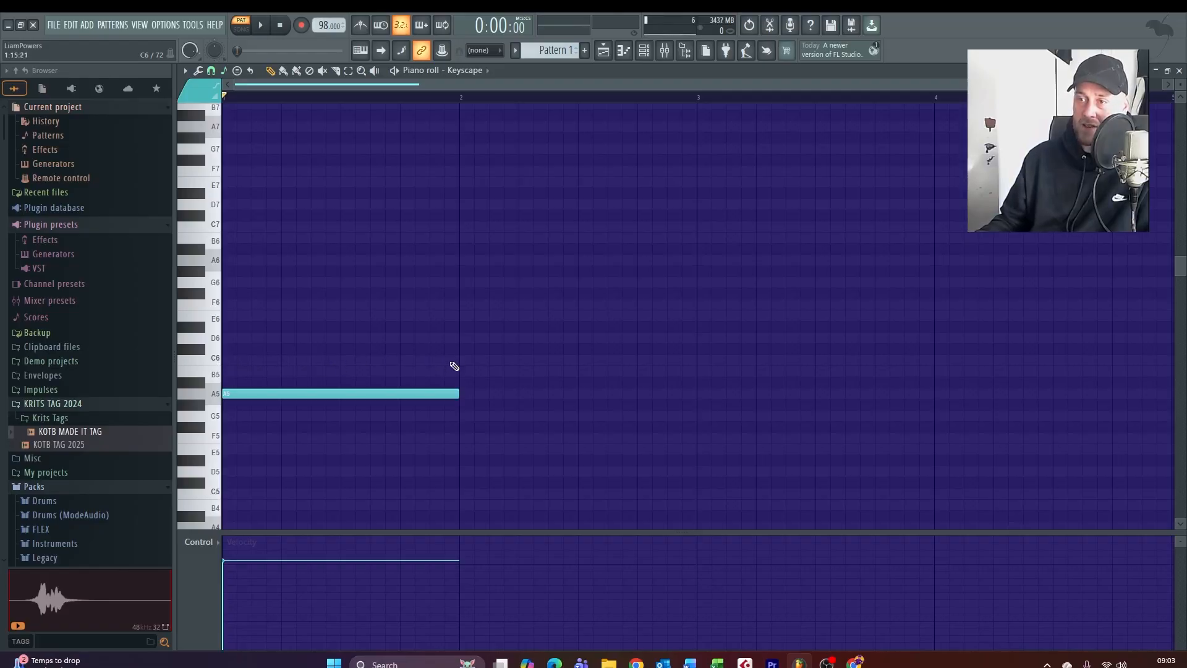
pyautogui.moveTo(453, 365)
pyautogui.mouseDown()
pyautogui.moveTo(213, 363)
pyautogui.moveTo(208, 382)
pyautogui.mouseUp()
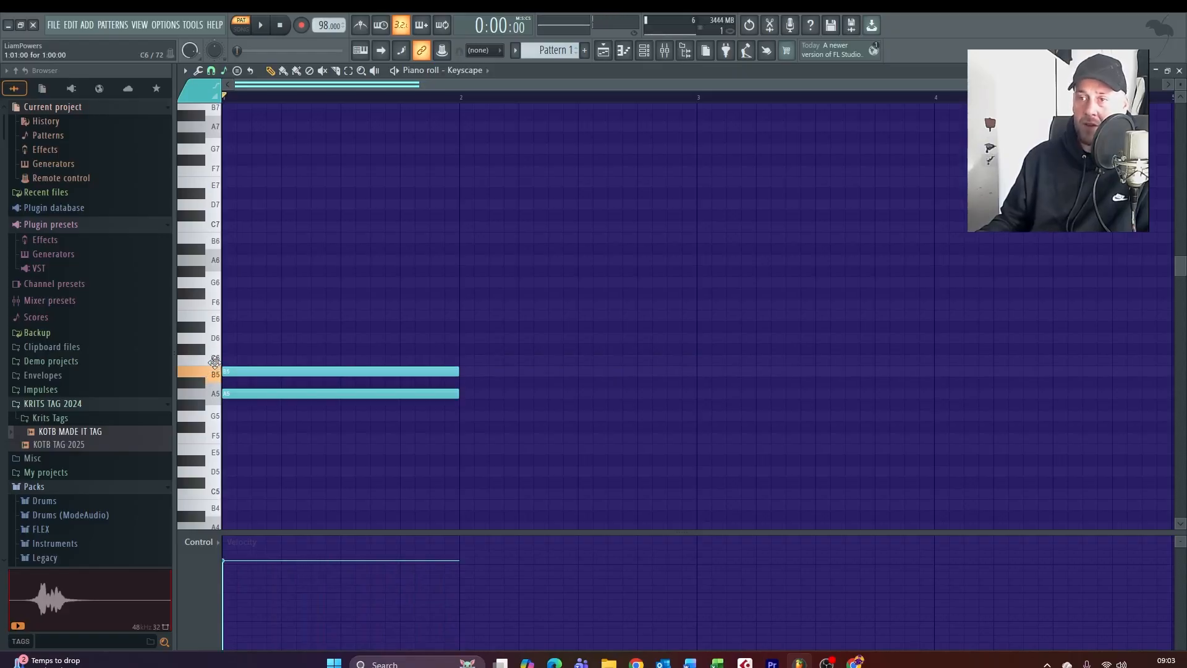
pyautogui.moveTo(213, 371); pyautogui.dragTo(213, 338)
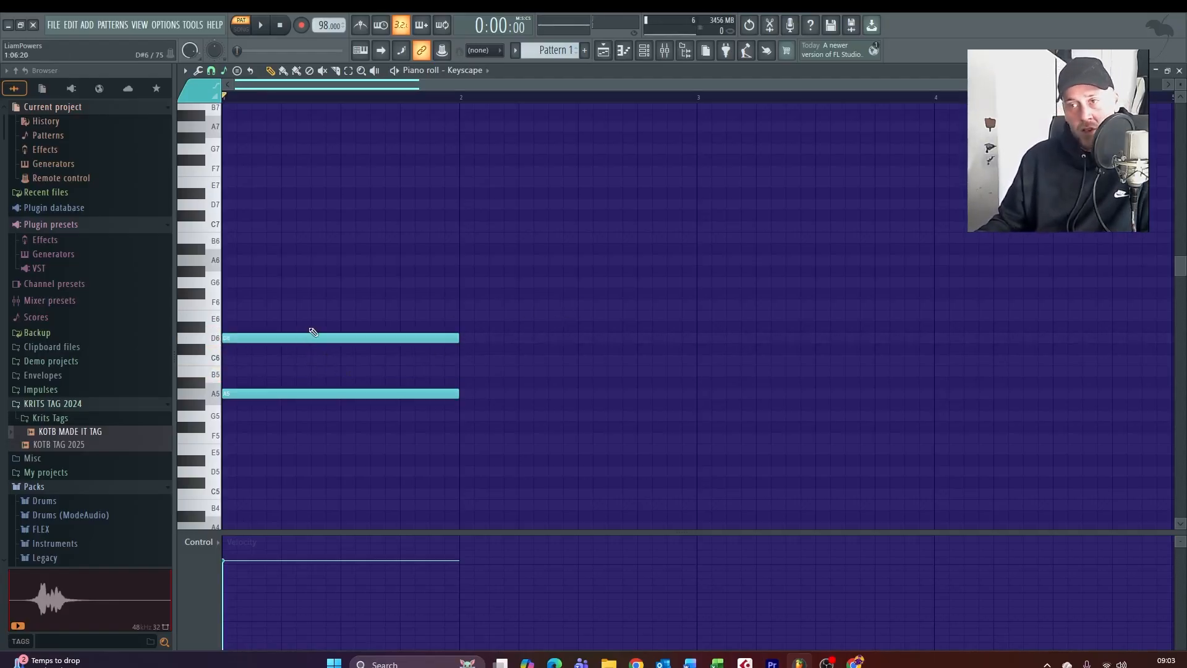
pyautogui.moveTo(308, 340); pyautogui.dragTo(308, 356)
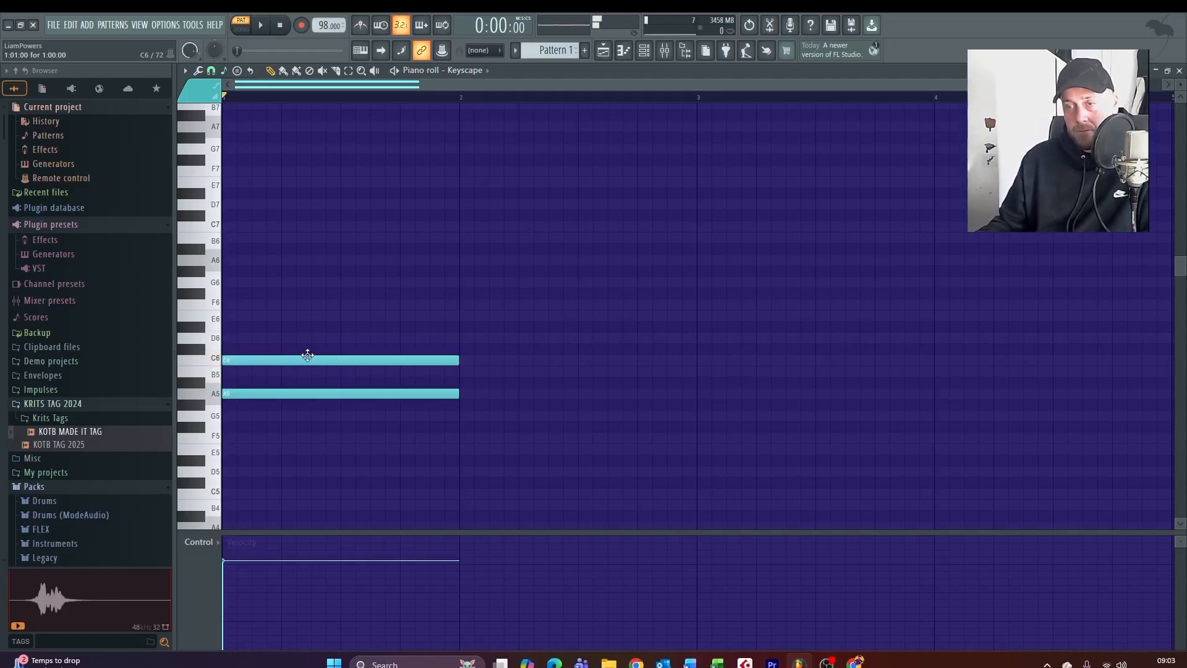
pyautogui.rightClick(307, 355)
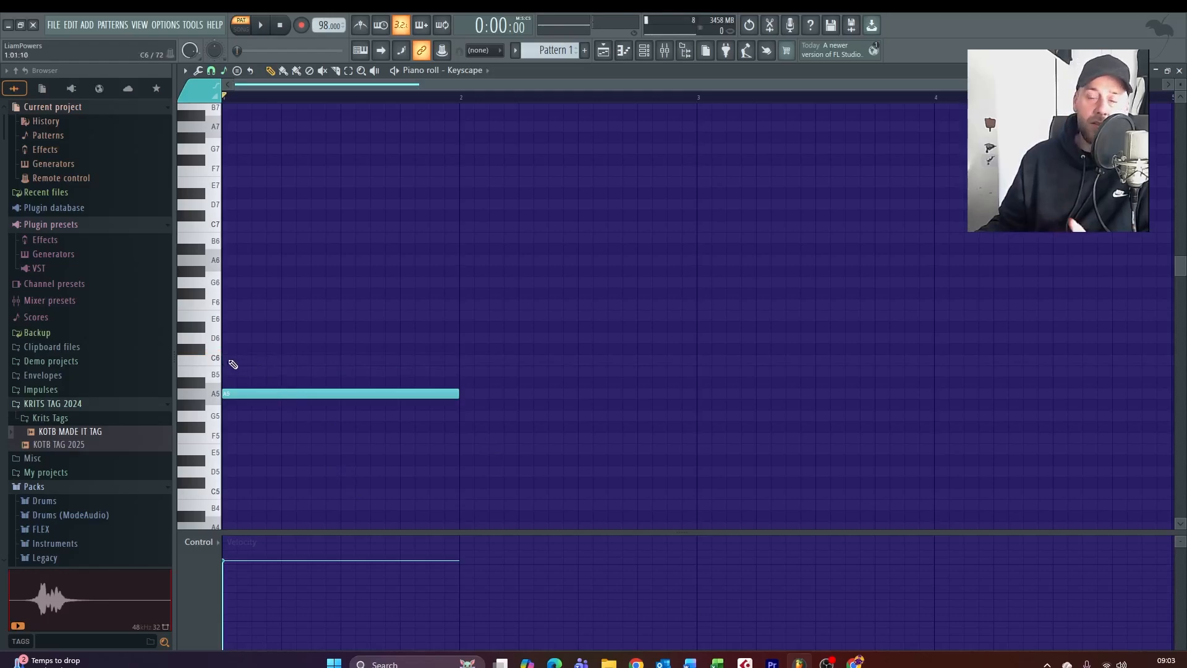
# Add one-bar C6 and E6 notes above the A5 note in bar 1 and play back the chord
pyautogui.click(233, 361)
pyautogui.click(265, 338)
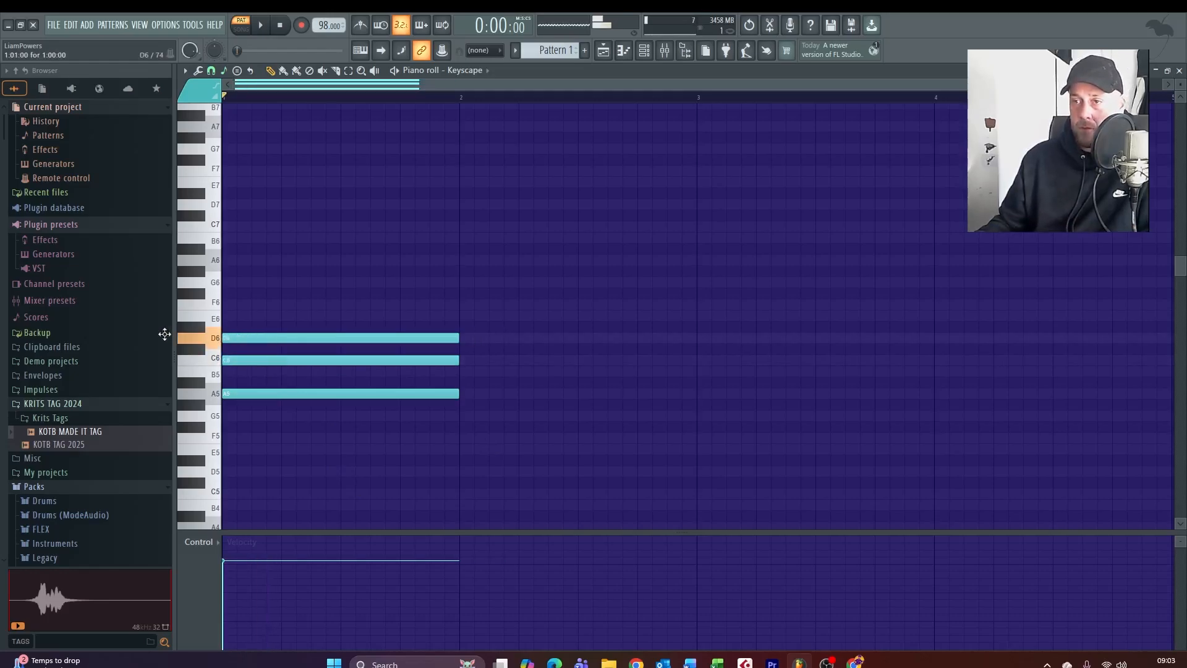
pyautogui.moveTo(165, 333)
pyautogui.mouseDown()
pyautogui.moveTo(159, 299)
pyautogui.moveTo(159, 321)
pyautogui.mouseUp()
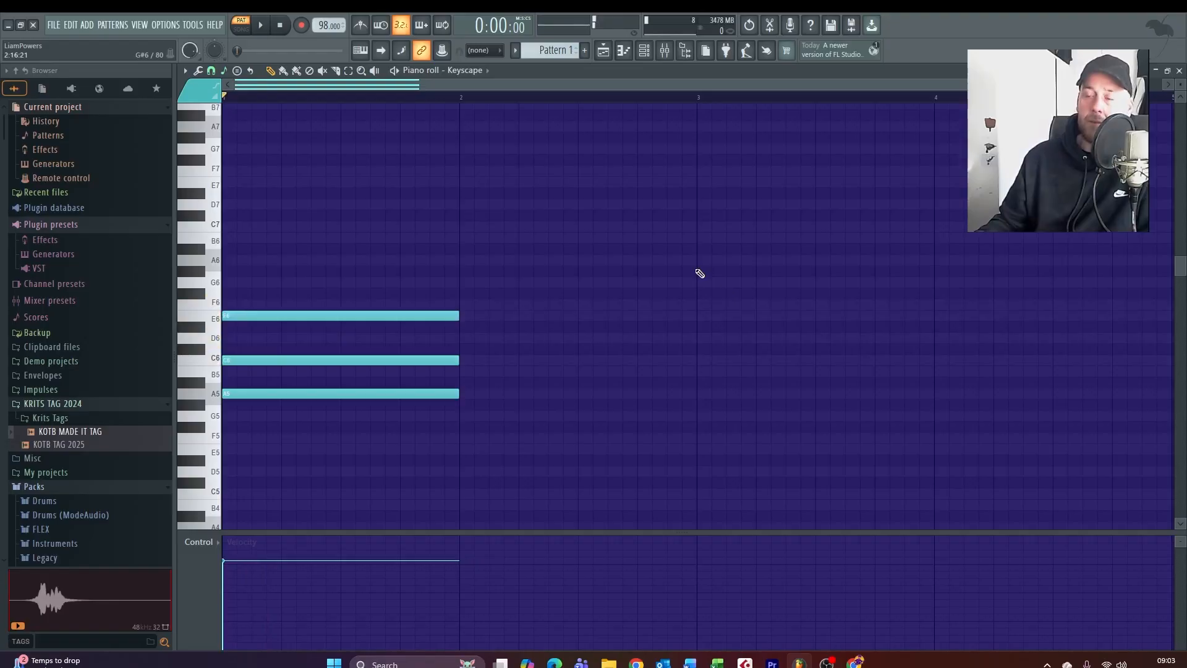
pyautogui.press('space')
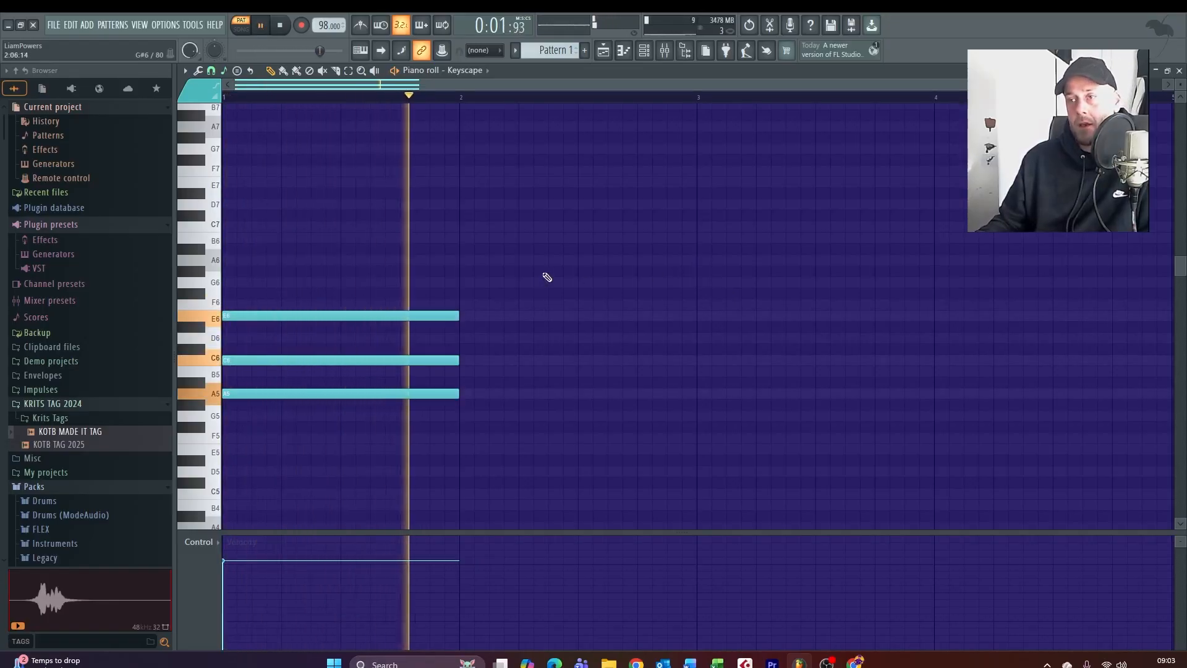
pyautogui.press('space')
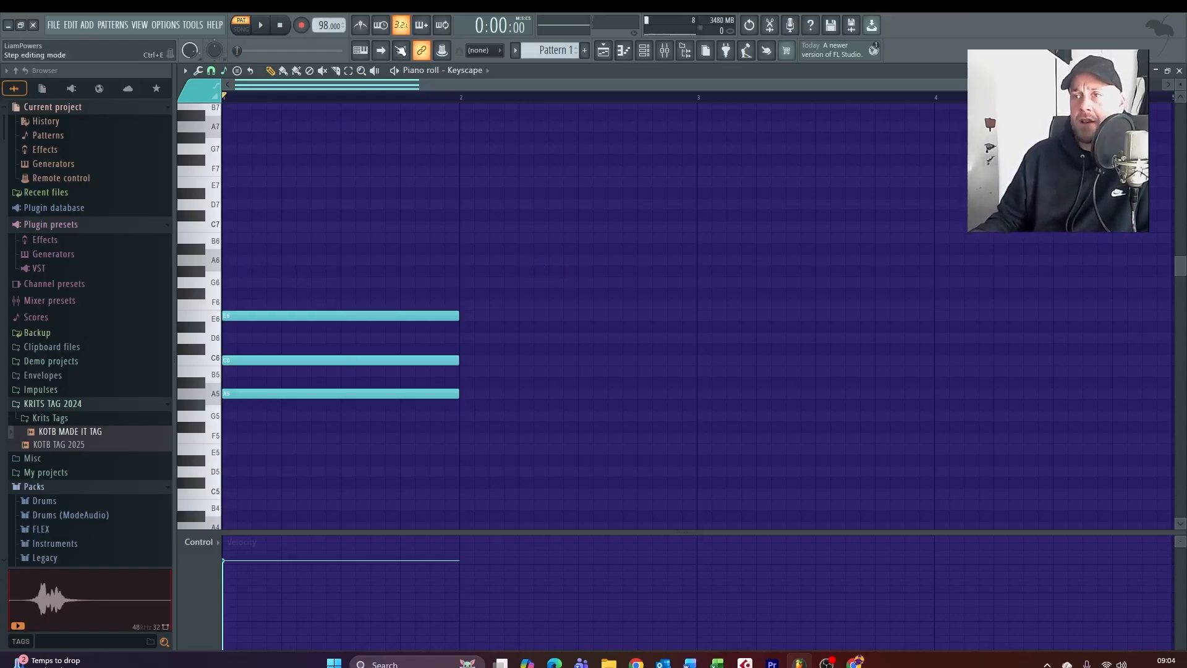
# Copy the whole bar 1 chord to bar 2, lower it to G5, B5 and D6, and play it back
pyautogui.moveTo(255, 278); pyautogui.dragTo(431, 449)
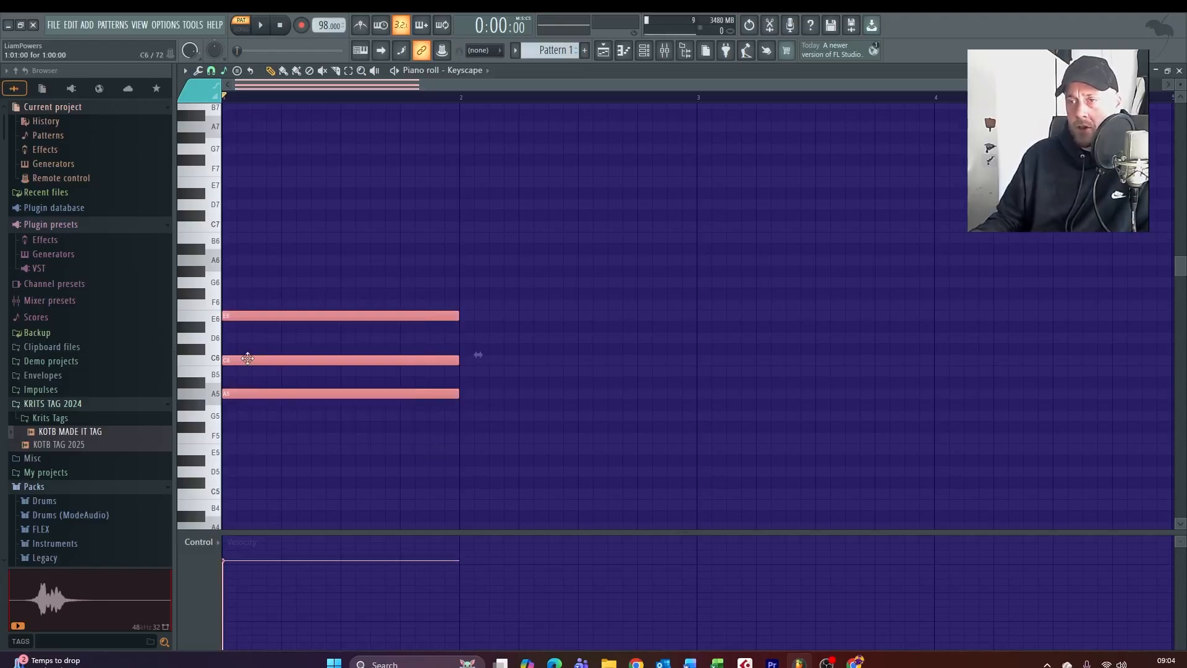
pyautogui.moveTo(248, 357); pyautogui.dragTo(487, 391)
pyautogui.press('space')
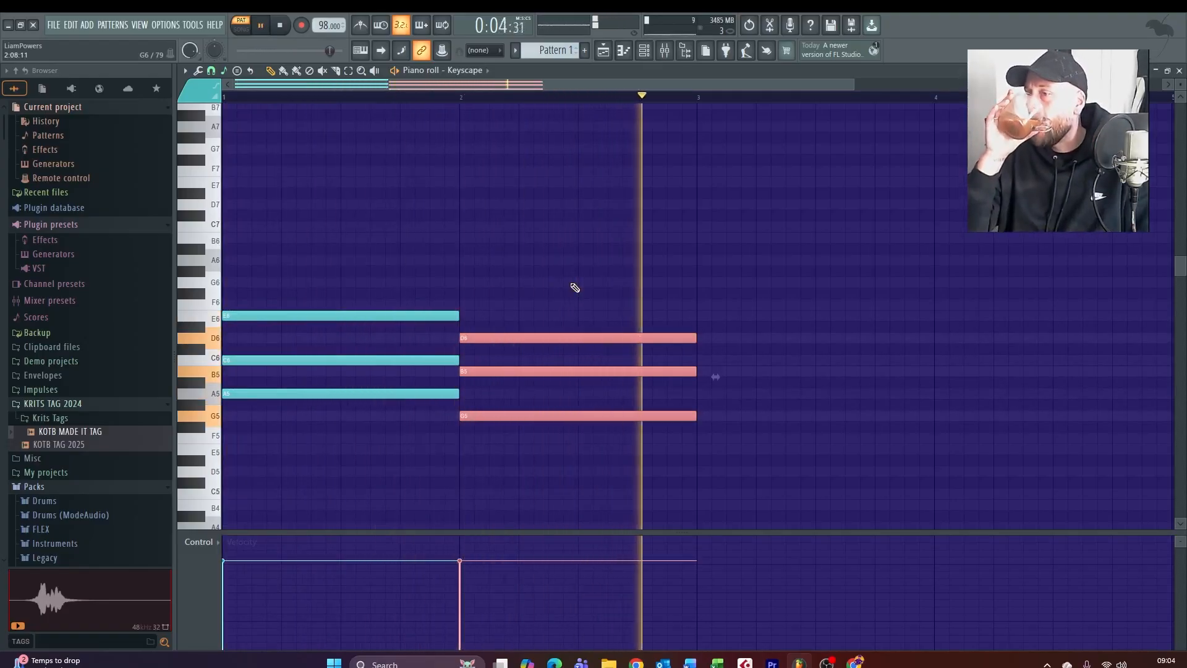
# Duplicate the bar 2 chord into bar 3, lower it to D5, F5 and A5, and audition the change
pyautogui.hotkey('ctrl', 'b')
pyautogui.press('space')
pyautogui.moveTo(730, 353); pyautogui.dragTo(730, 376)
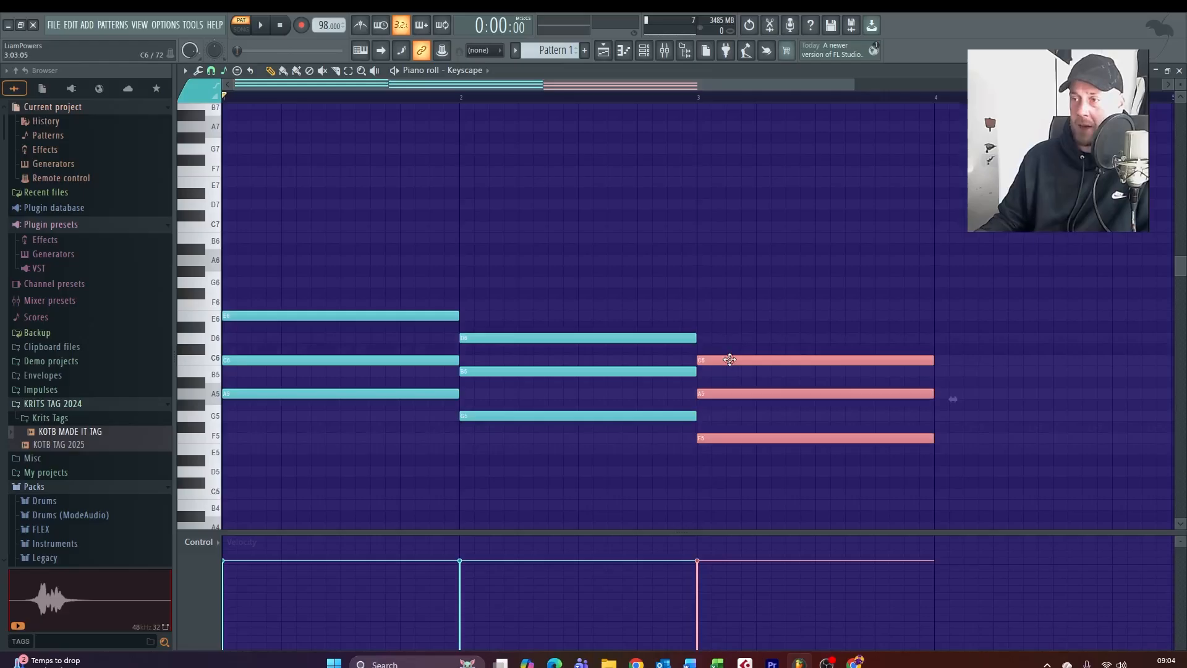
pyautogui.press('space')
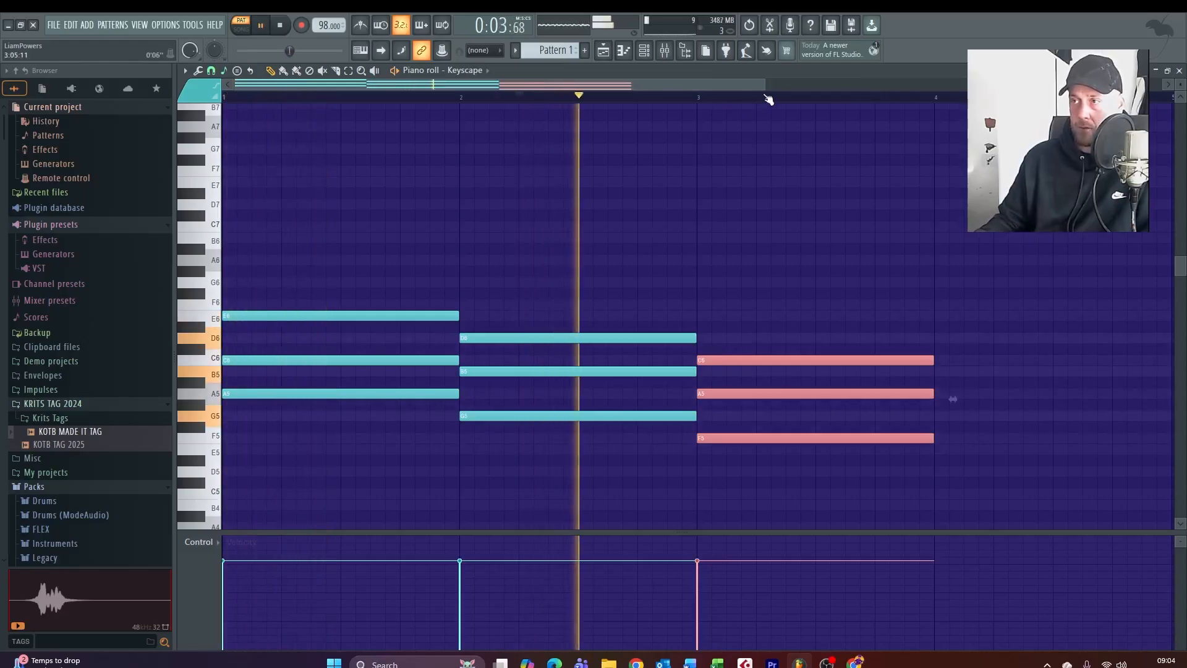
pyautogui.moveTo(780, 360); pyautogui.dragTo(790, 406)
pyautogui.click(671, 98)
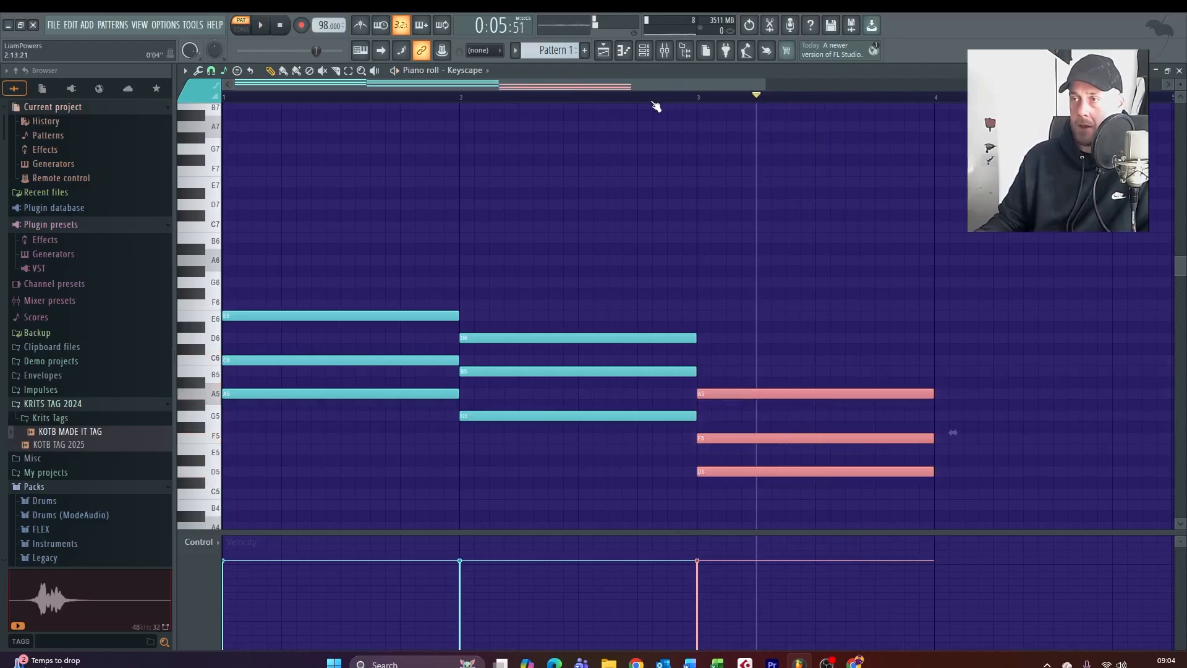
pyautogui.click(637, 97)
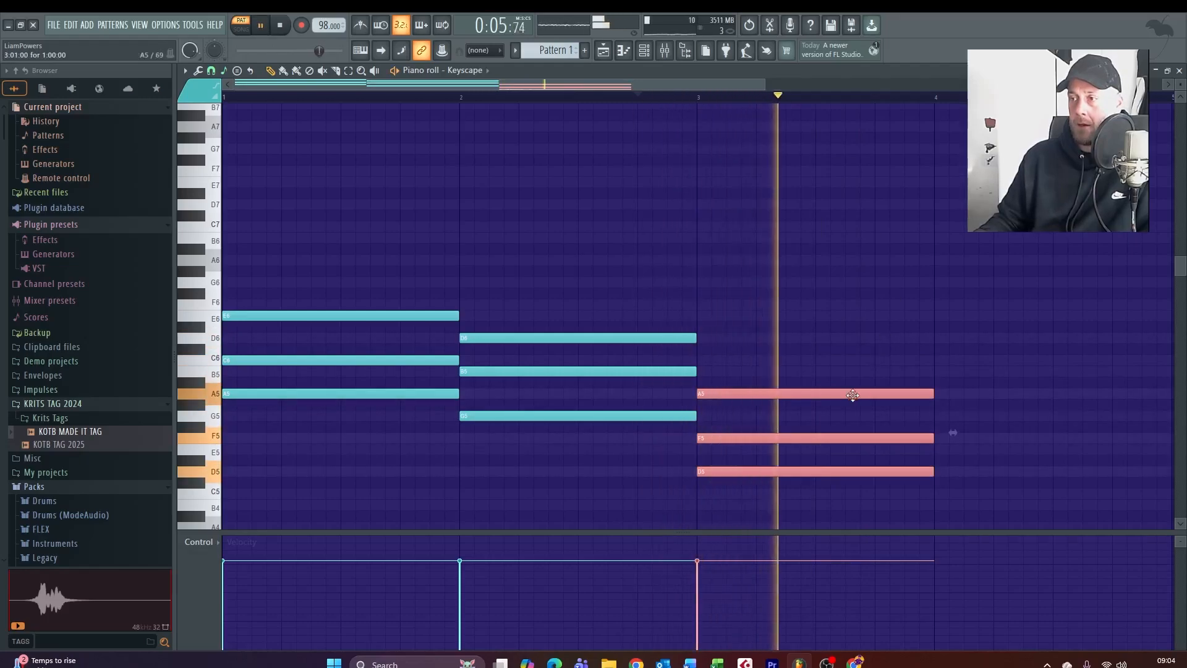
pyautogui.press('space')
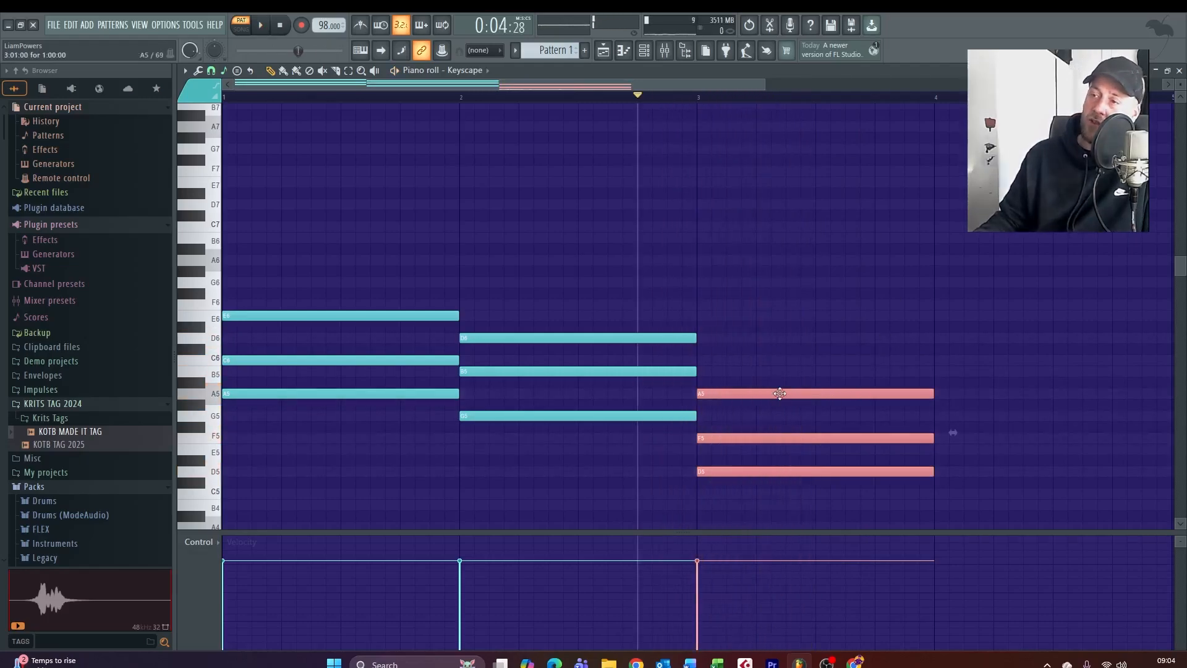
pyautogui.moveTo(779, 392)
pyautogui.mouseDown()
pyautogui.moveTo(777, 224)
pyautogui.moveTo(781, 385)
pyautogui.mouseUp()
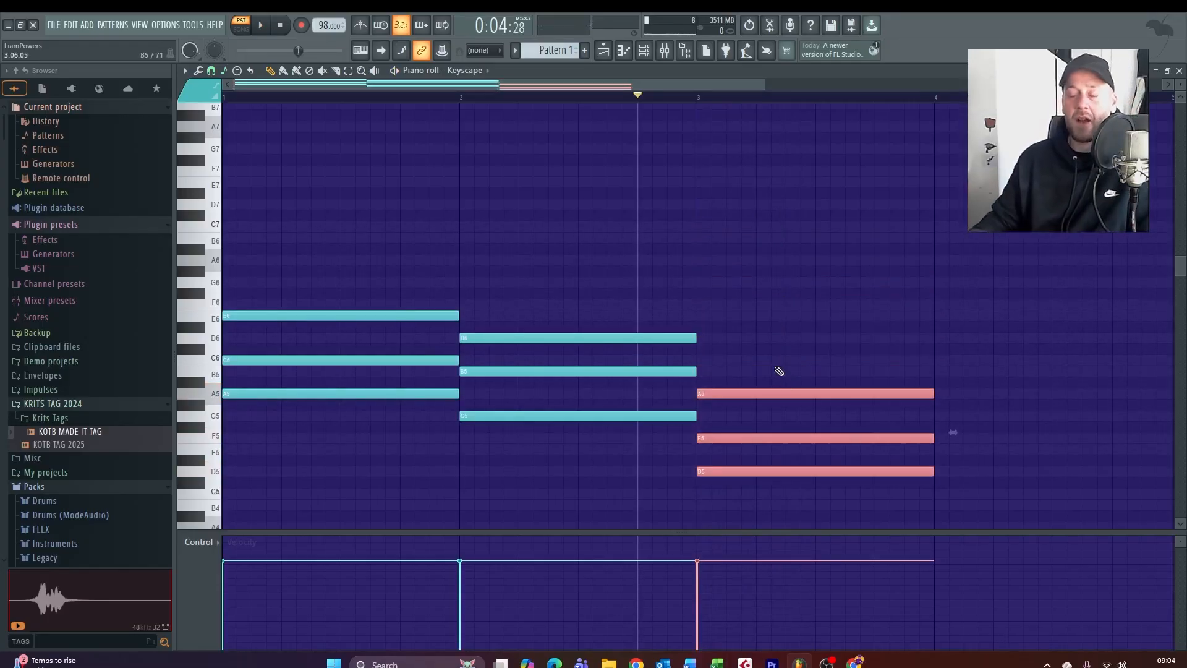
# Copy the bar 3 chord to bar 4, raise it to E5, G5 and B5, and audition it
pyautogui.press('space')
pyautogui.moveTo(635, 82); pyautogui.dragTo(768, 85)
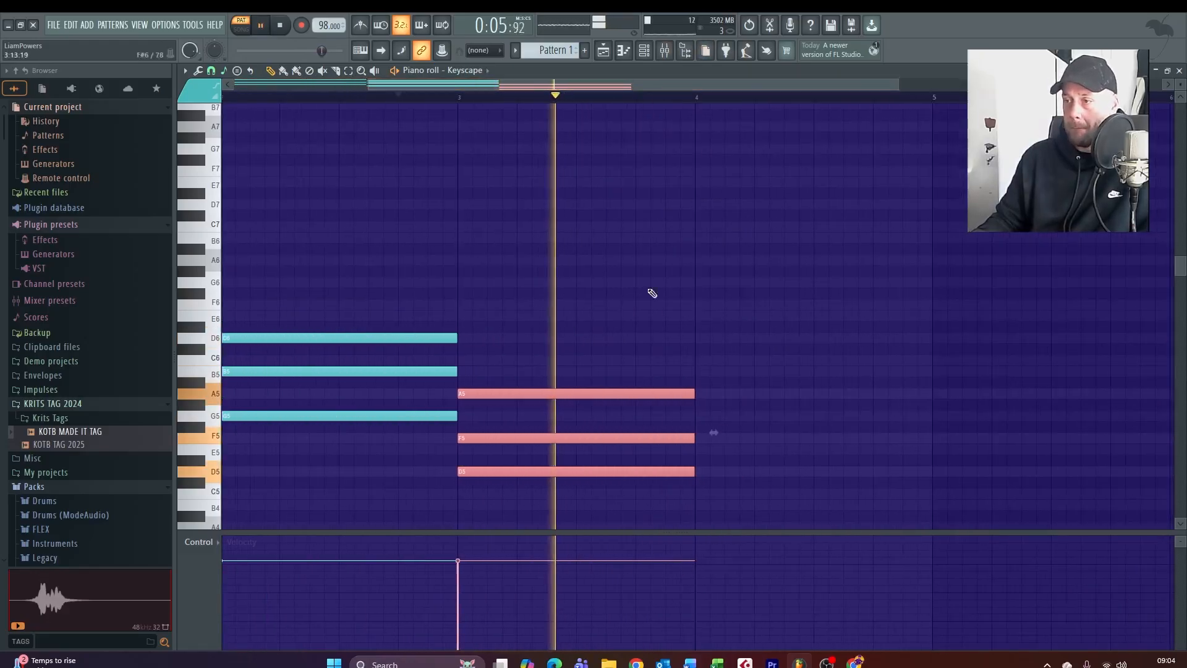
pyautogui.moveTo(541, 395); pyautogui.dragTo(777, 363)
pyautogui.click(745, 99)
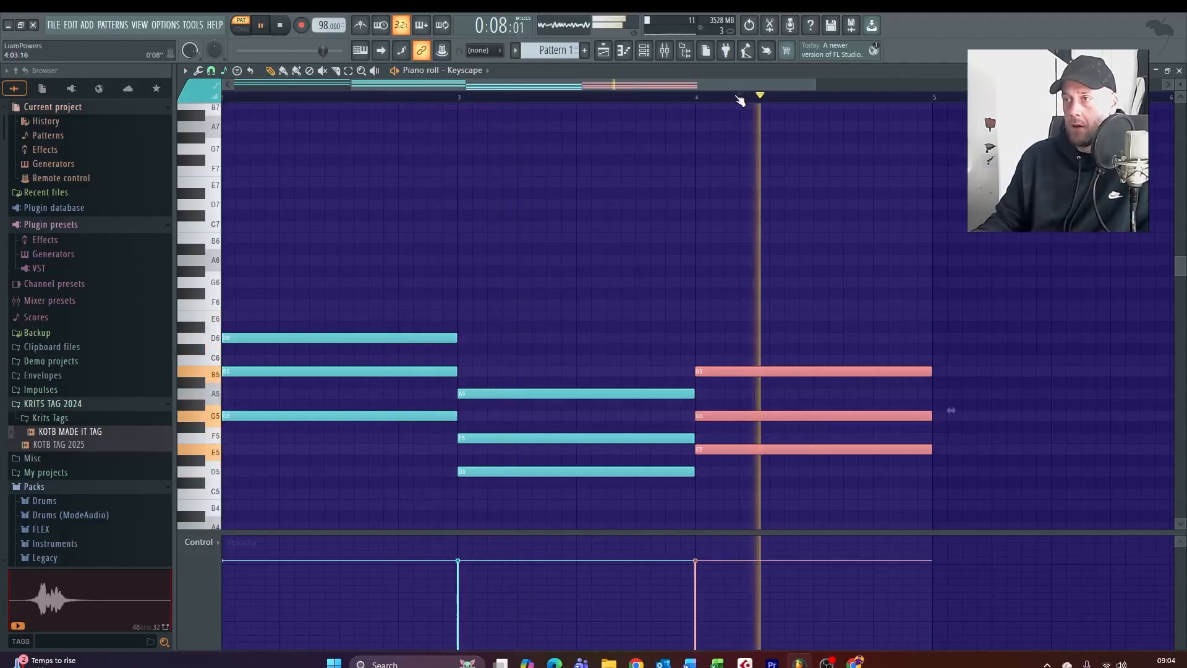
pyautogui.scroll(-3, 606, 262)
pyautogui.press('space')
pyautogui.rightClick(768, 291)
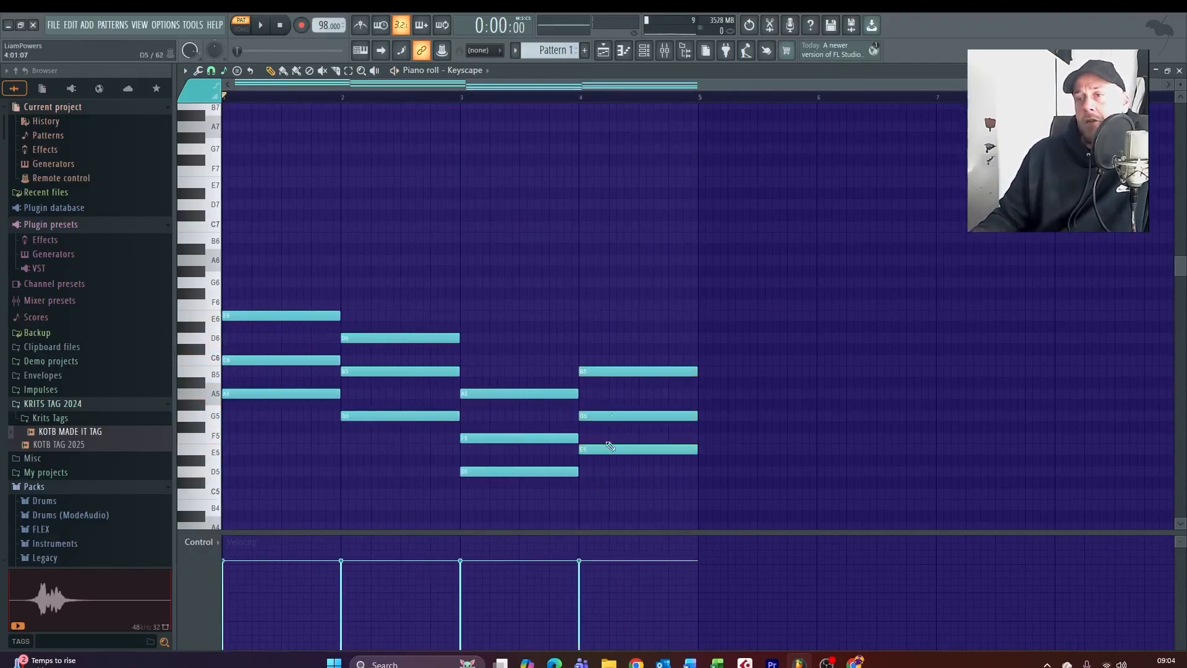
# Raise the middle note of each of the four chords by one octave, to C7, B6, F6 and G6
pyautogui.scroll(-1, 303, 355)
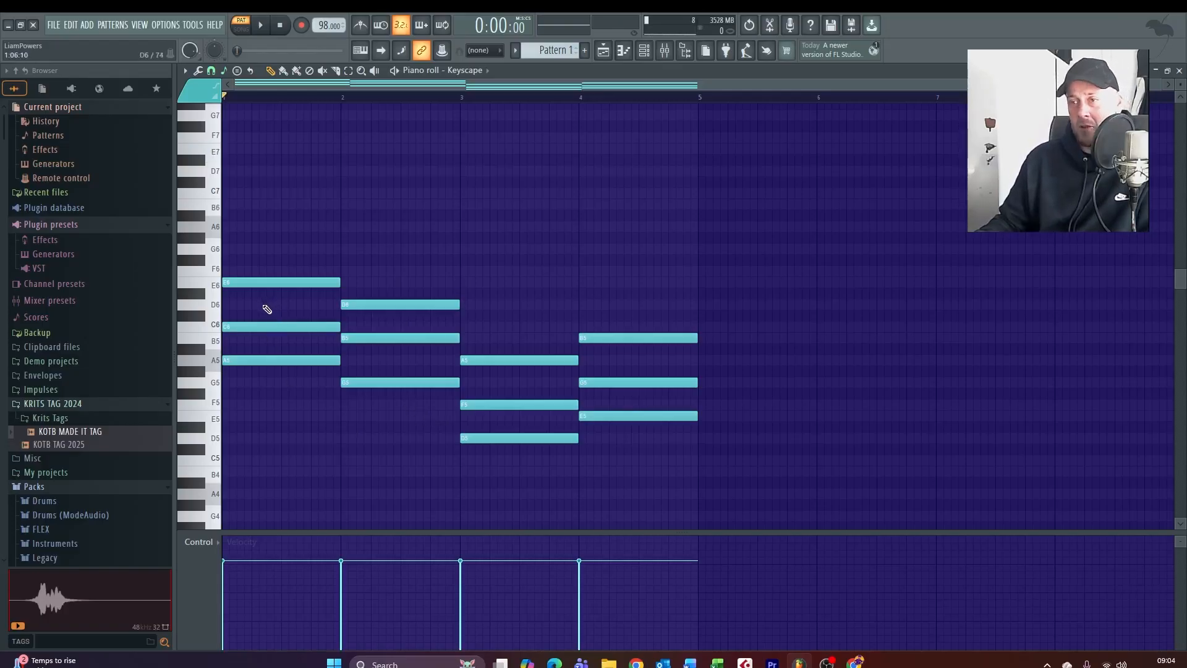
pyautogui.moveTo(262, 300); pyautogui.dragTo(308, 327)
pyautogui.hotkey('ctrl', 'Up')
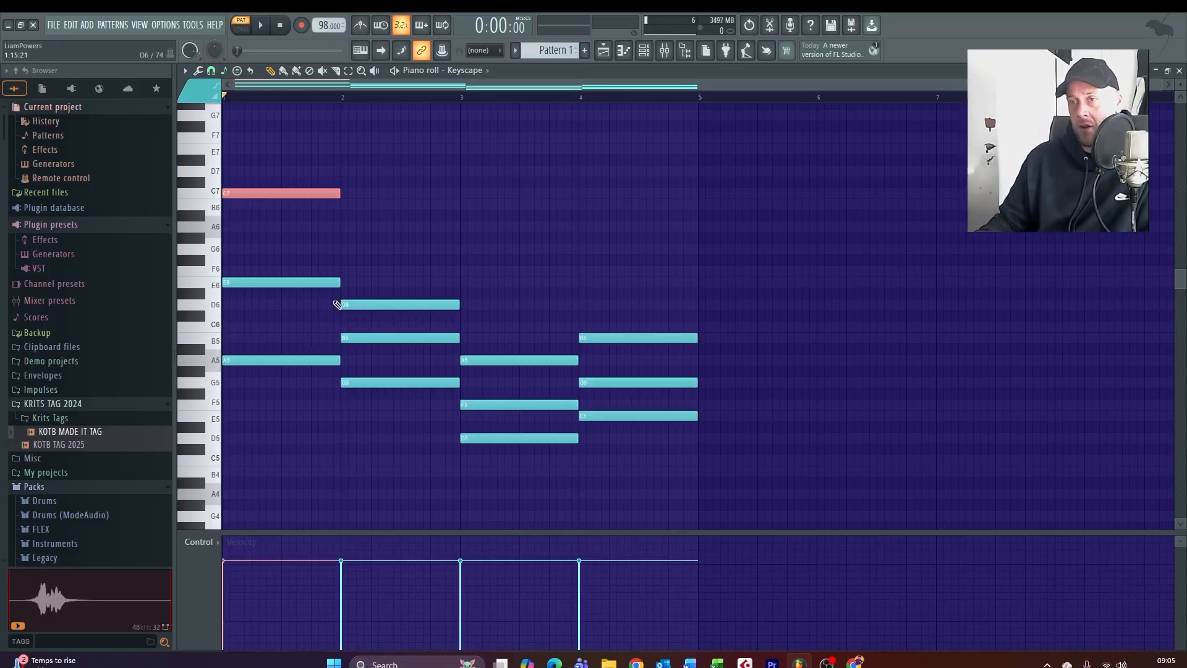
pyautogui.click(410, 334)
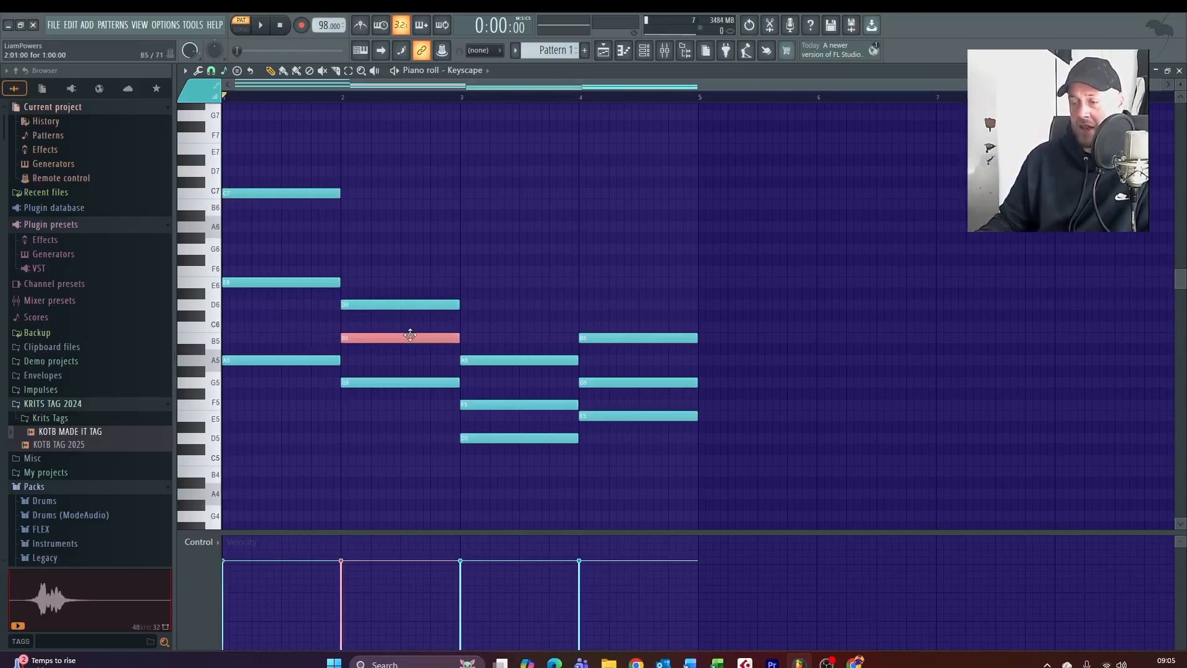
pyautogui.hotkey('ctrl', 'Up')
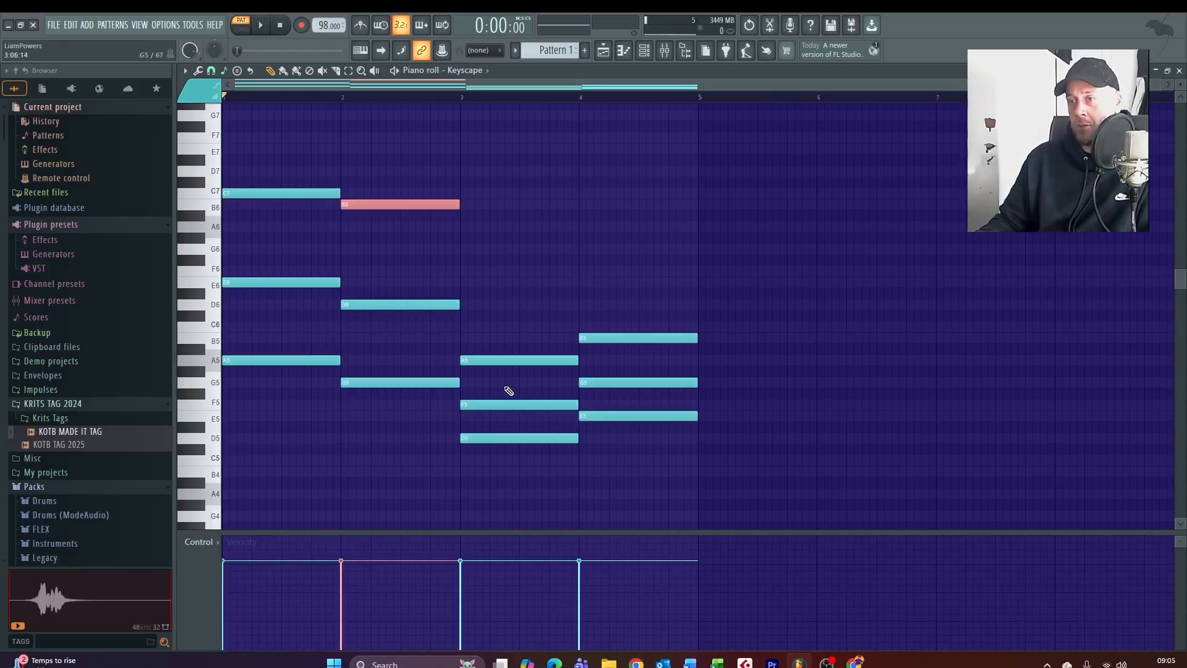
pyautogui.click(527, 405)
pyautogui.hotkey('ctrl', 'Up')
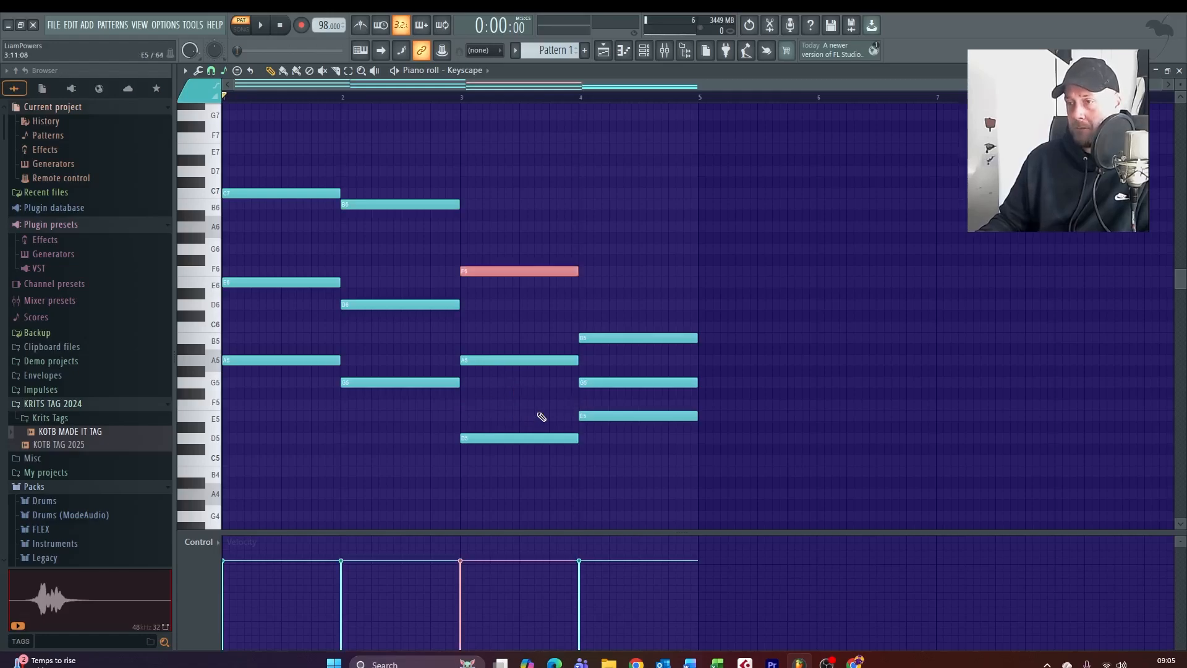
pyautogui.click(606, 382)
pyautogui.hotkey('ctrl', 'Up')
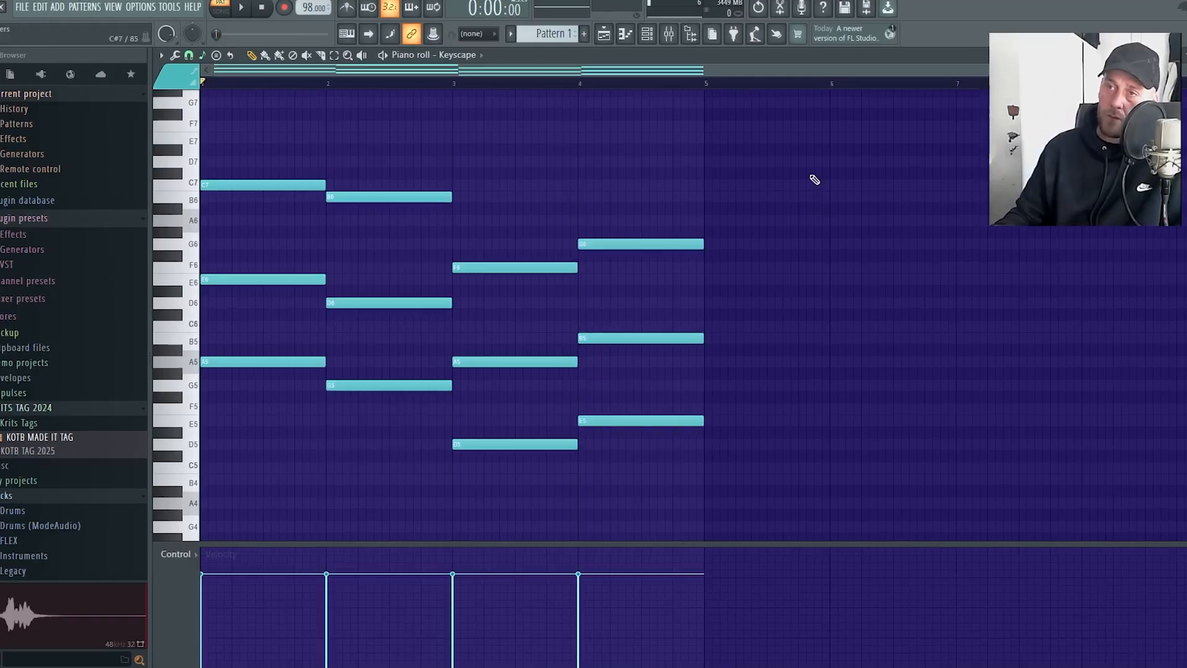
# Play back the spread chords and copy the root notes of bars 2 to 4 one octave down to G4, D4 and E4
pyautogui.press('space')
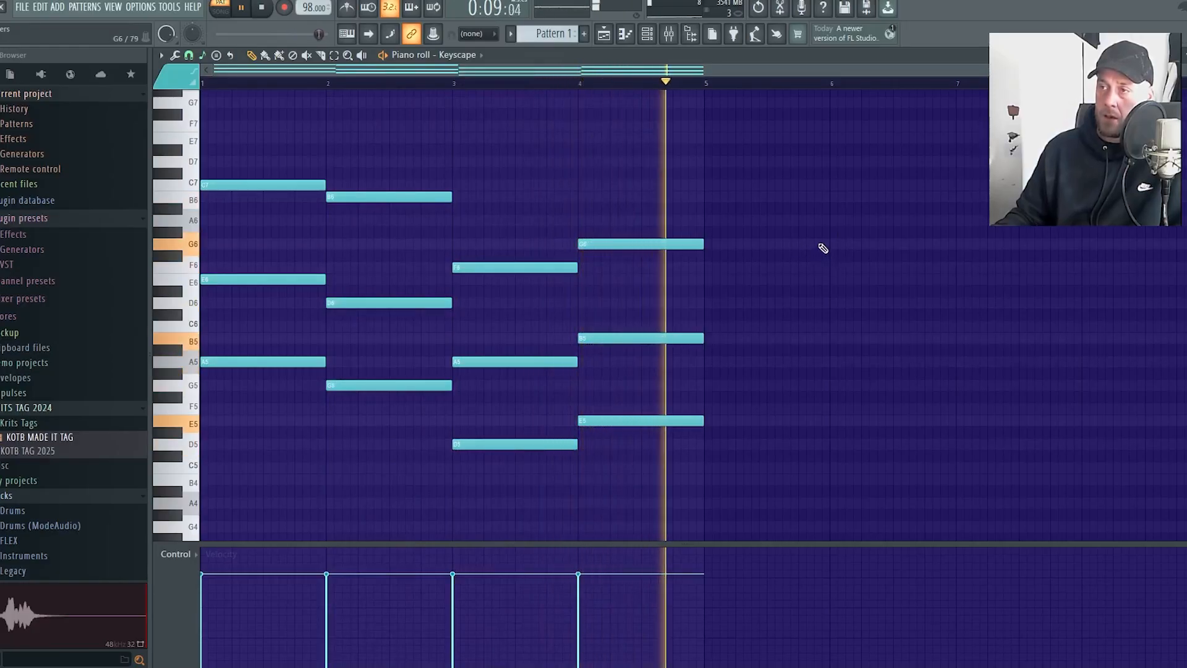
pyautogui.press('space')
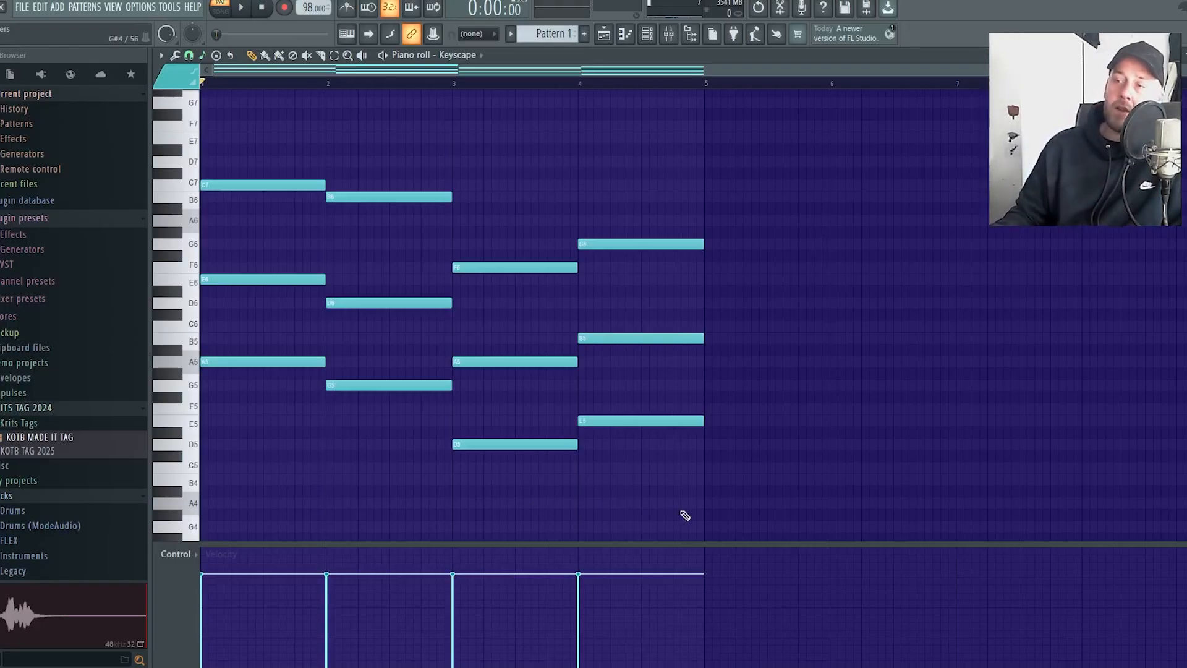
pyautogui.moveTo(680, 519); pyautogui.dragTo(348, 389)
pyautogui.hotkey('ctrl', 'Down')
pyautogui.hotkey('shift', 'Left')
pyautogui.hotkey('shift', 'Left')
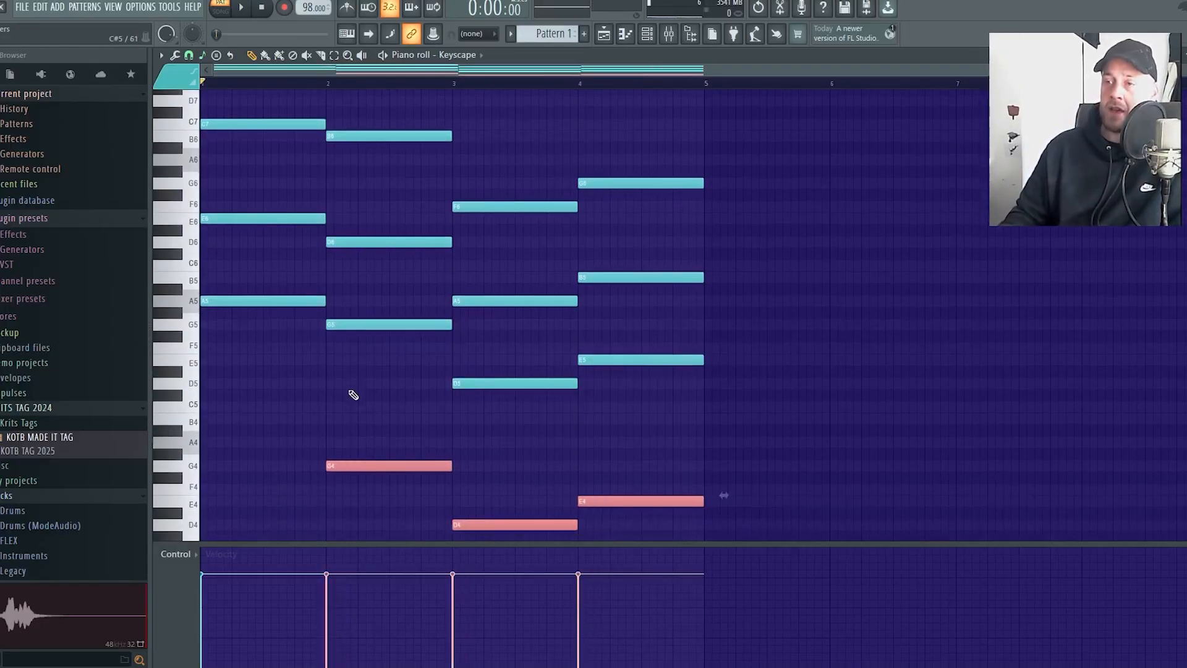
# Copy the bar 1 root note one octave down to A4 and play back the progression with its bass notes
pyautogui.moveTo(281, 329); pyautogui.dragTo(213, 302)
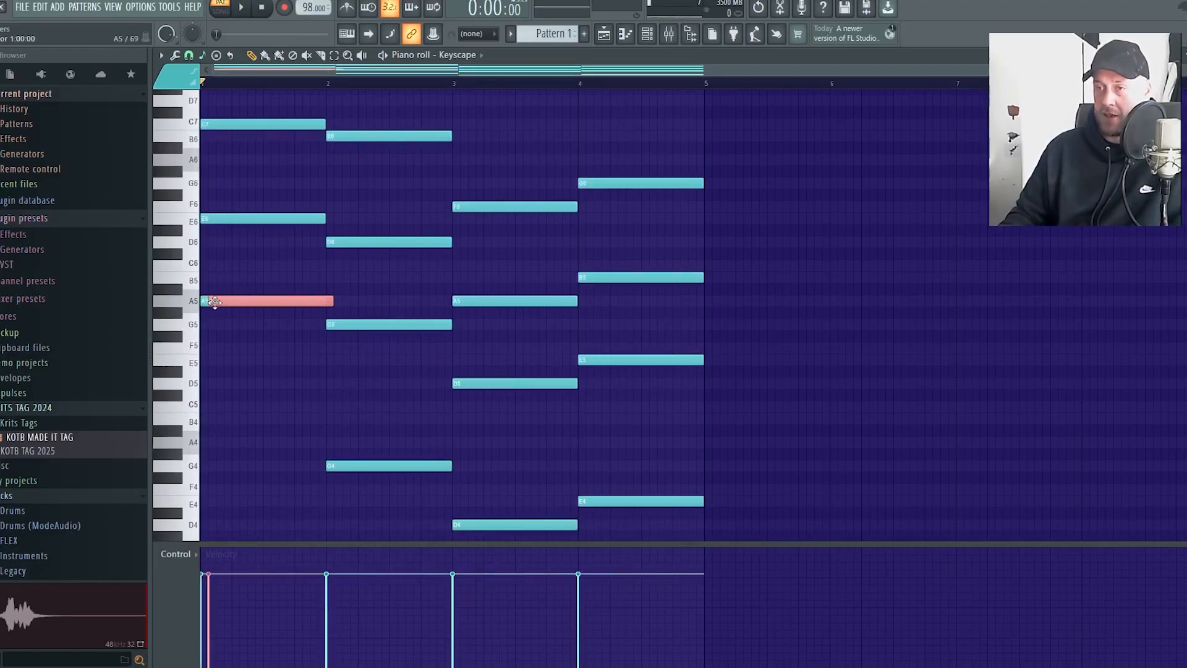
pyautogui.hotkey('ctrl', 'Down')
pyautogui.hotkey('shift', 'Left')
pyautogui.click(227, 324)
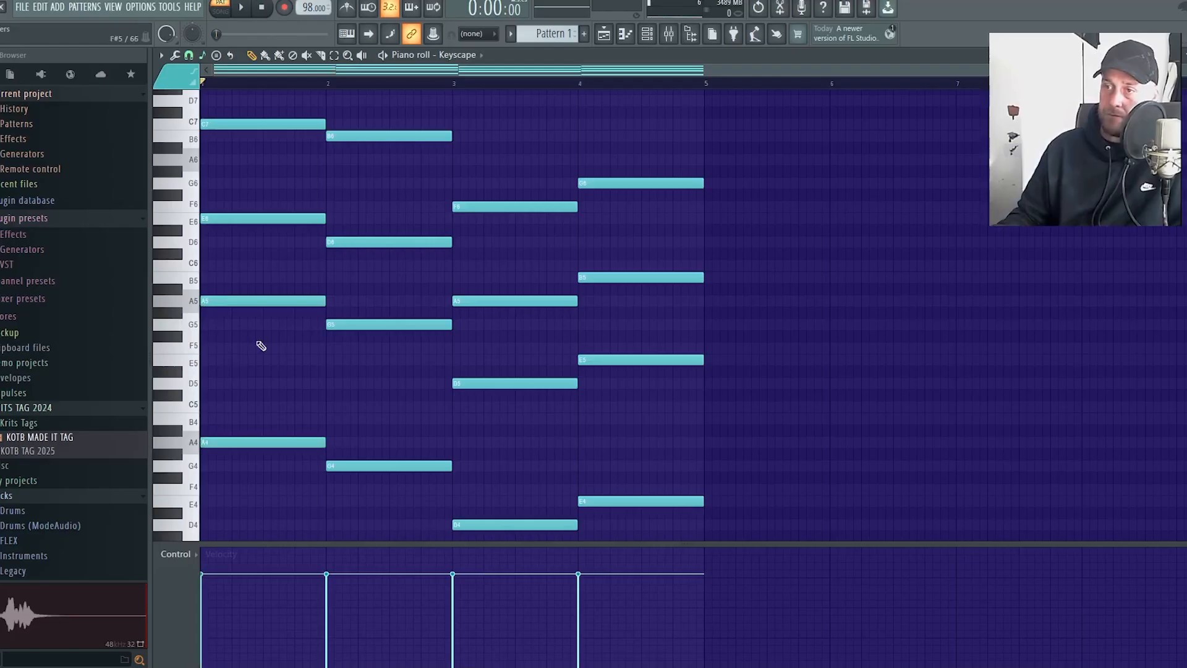
pyautogui.press('space')
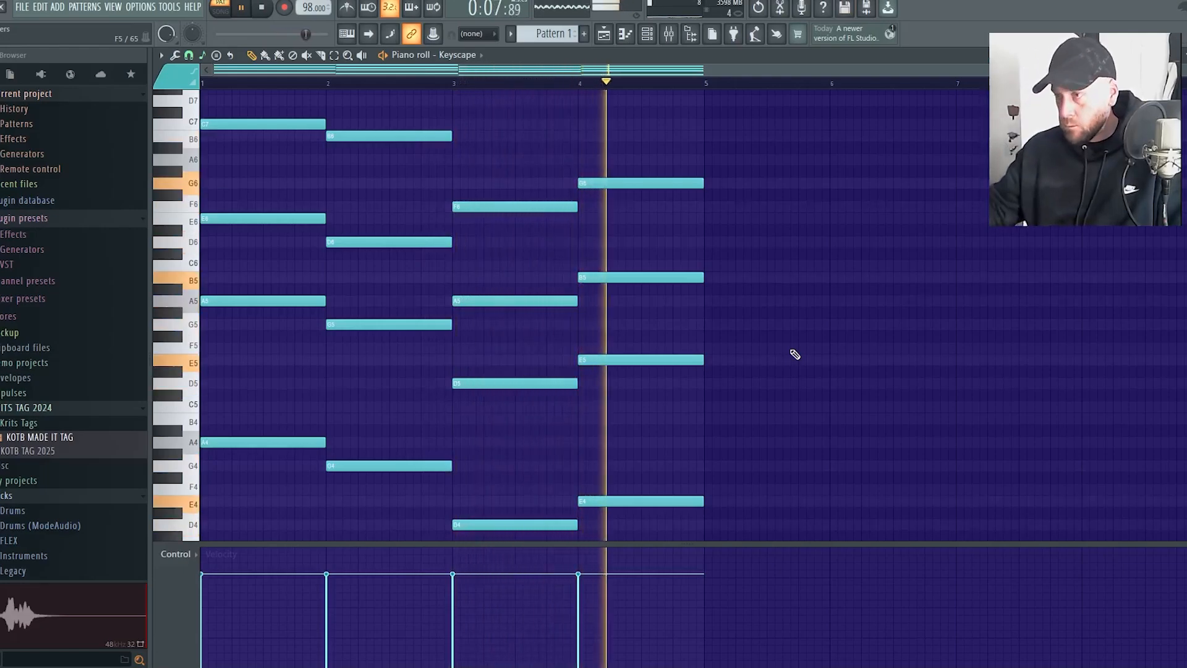
pyautogui.press('space')
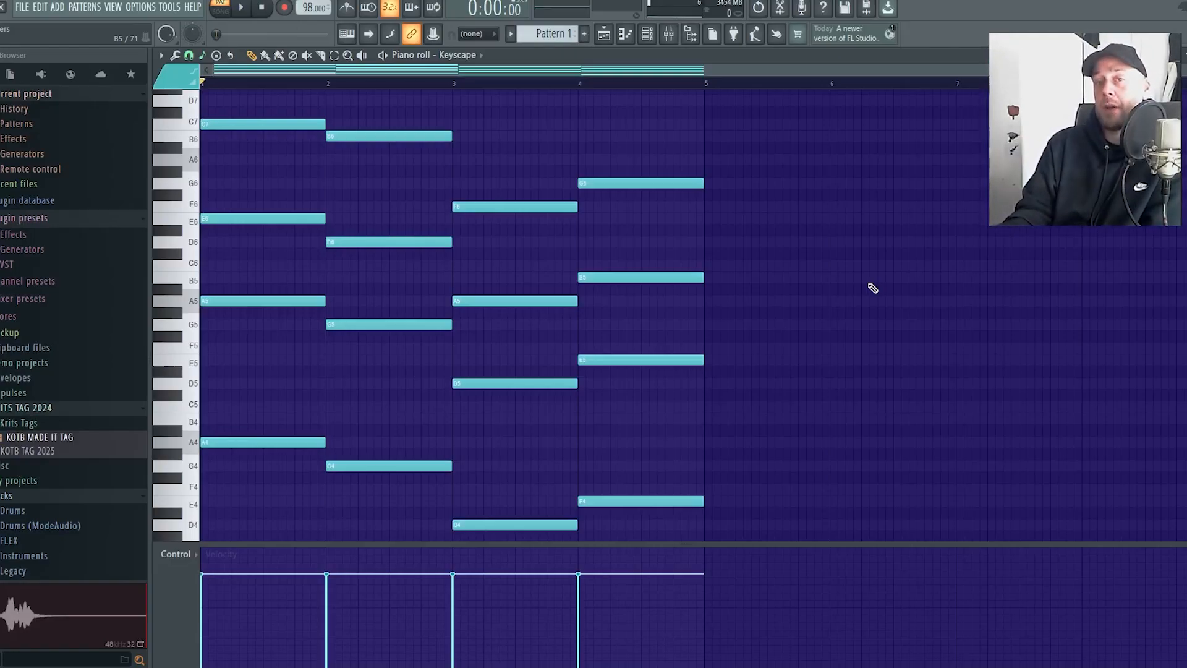
pyautogui.scroll(3, 225, 152)
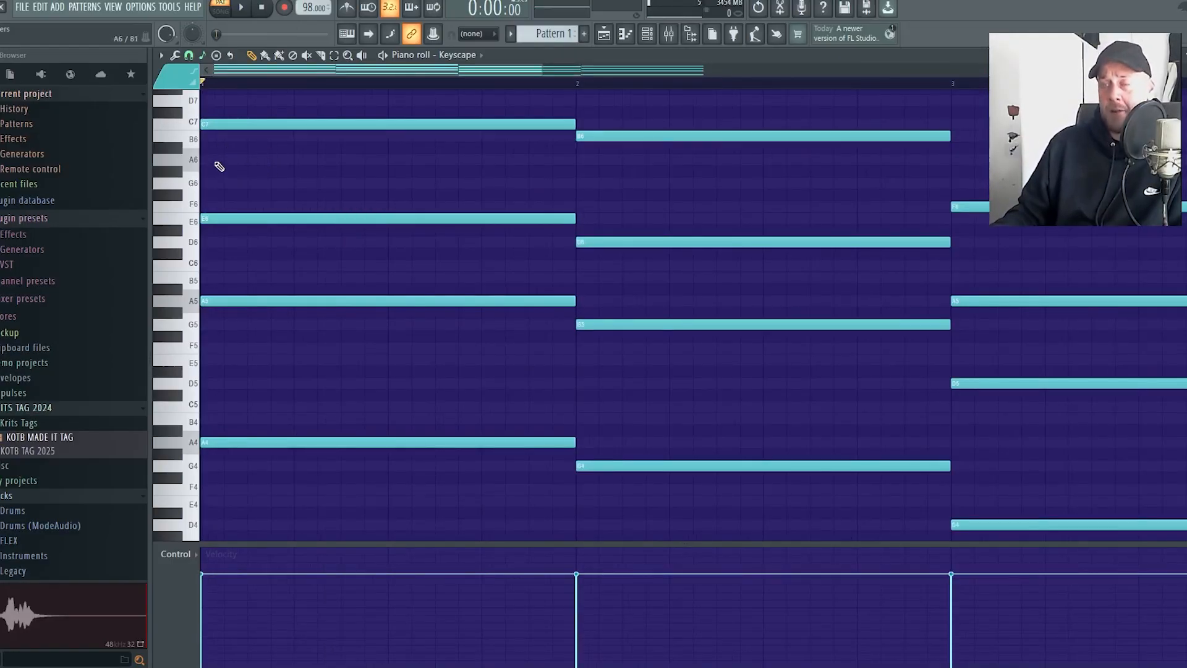
pyautogui.scroll(2, 219, 166)
pyautogui.moveTo(382, 66); pyautogui.dragTo(229, 76)
pyautogui.click(238, 158)
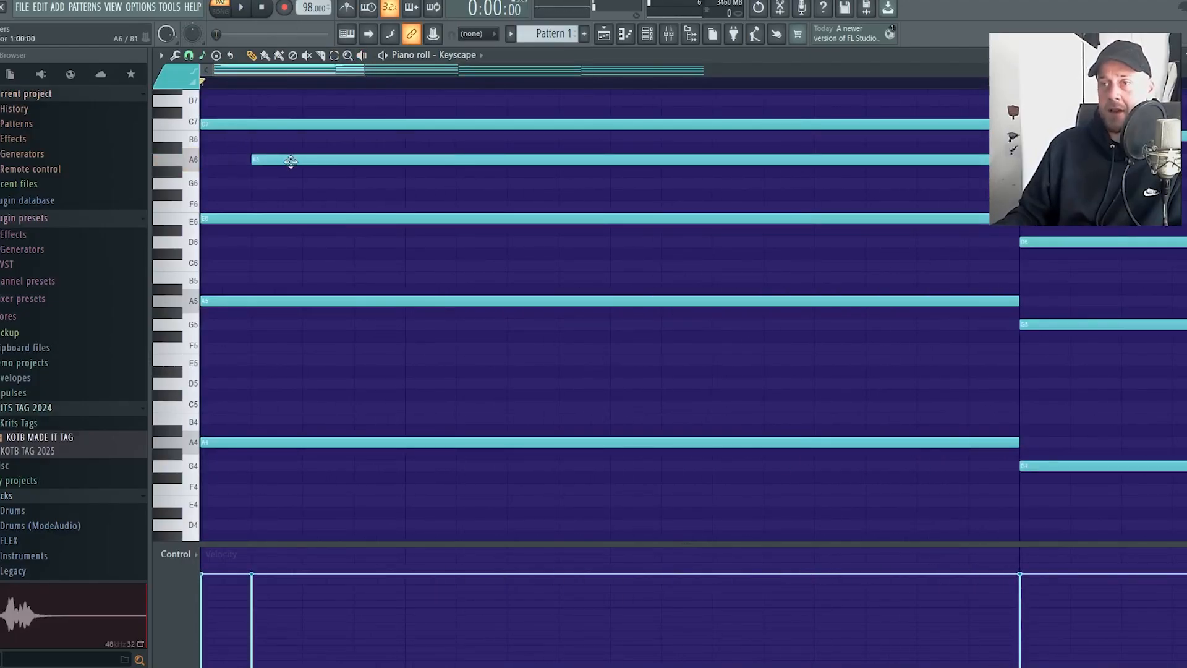
pyautogui.rightClick(288, 159)
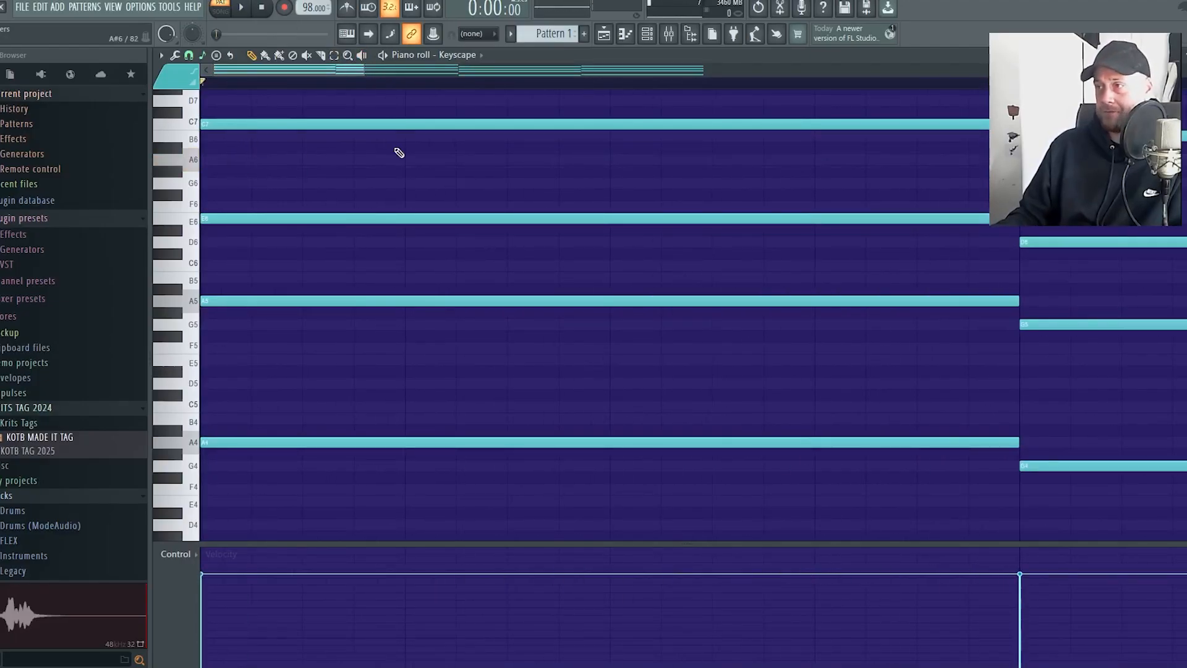
# Open the strumizer on all four chords, reduce the start time strength, and audition the strum
pyautogui.scroll(-4, 329, 185)
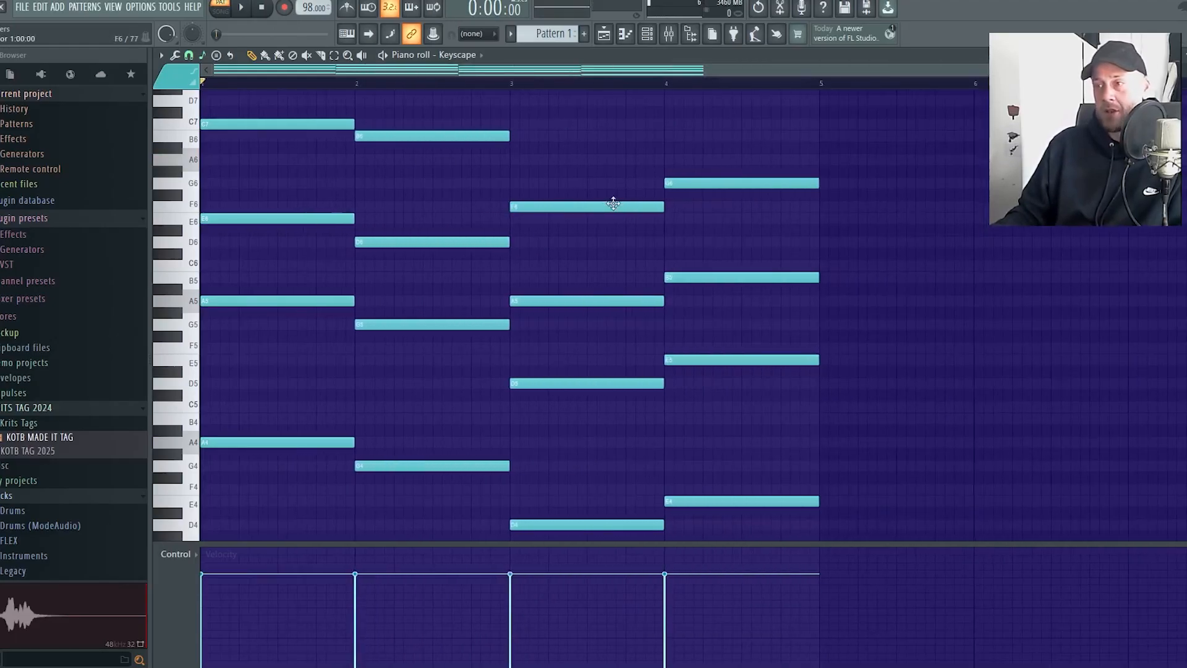
pyautogui.hotkey('ctrl', 'a')
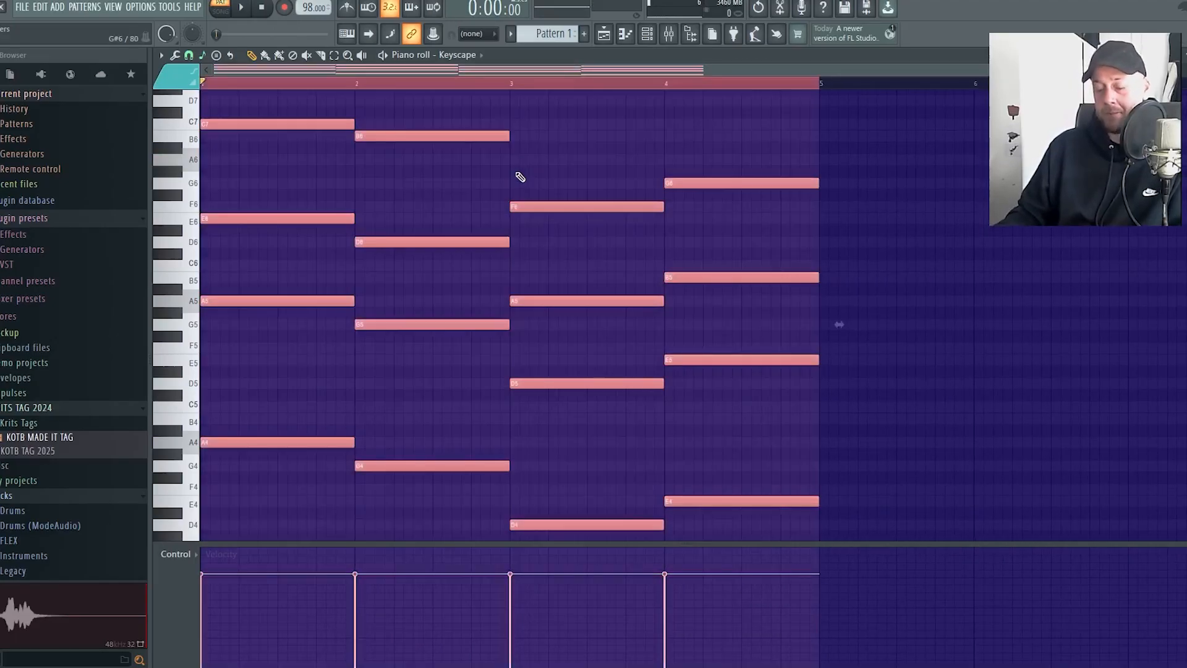
pyautogui.hotkey('alt', 's')
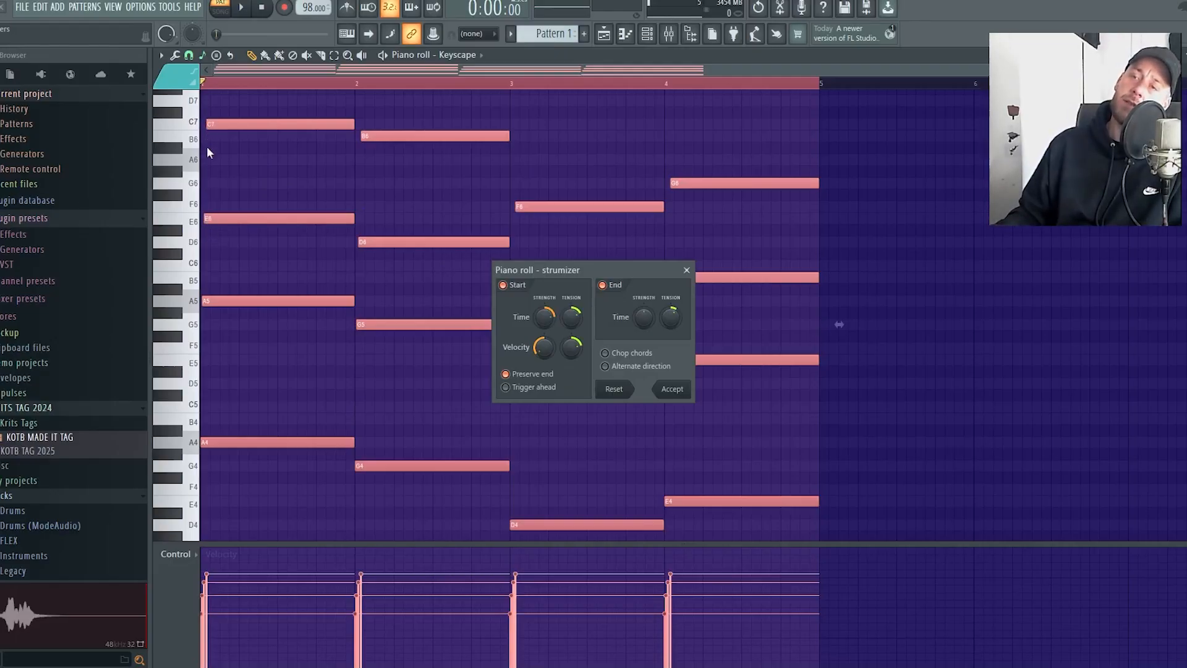
pyautogui.moveTo(545, 317)
pyautogui.mouseDown()
pyautogui.moveTo(544, 328)
pyautogui.moveTo(545, 287)
pyautogui.moveTo(544, 327)
pyautogui.mouseUp()
pyautogui.press('space')
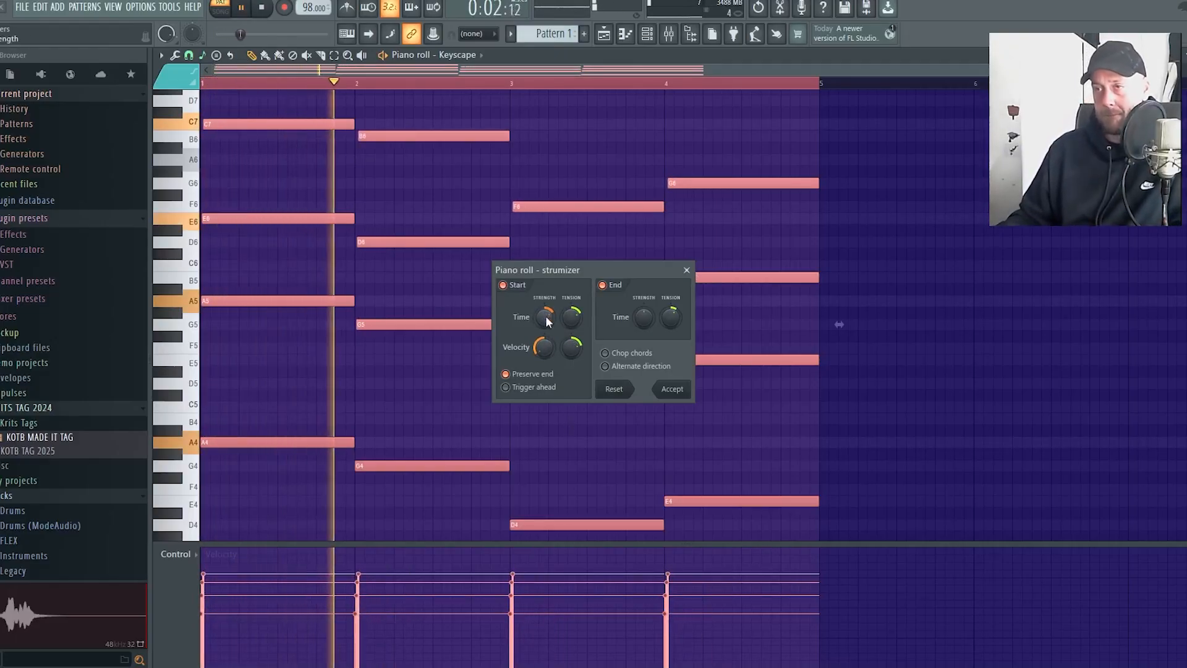
pyautogui.press('space')
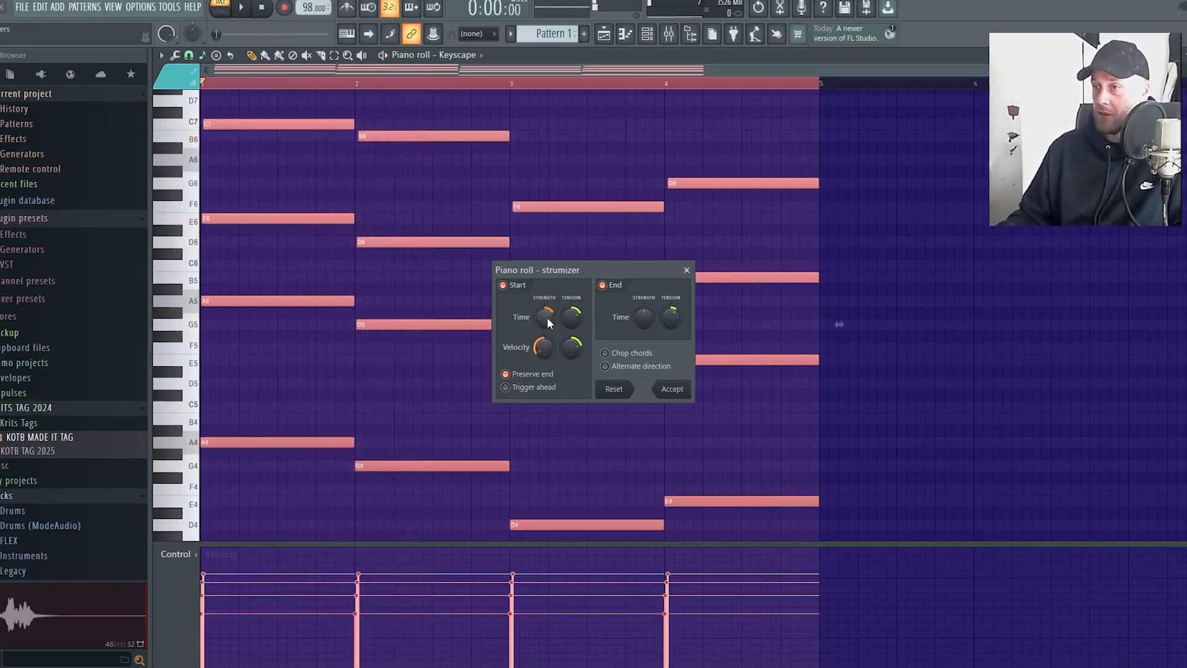
# Raise the strum's start time strength slightly, play back all four bars, and apply the strum
pyautogui.moveTo(547, 318)
pyautogui.mouseDown()
pyautogui.moveTo(548, 330)
pyautogui.moveTo(547, 320)
pyautogui.mouseUp()
pyautogui.press('space')
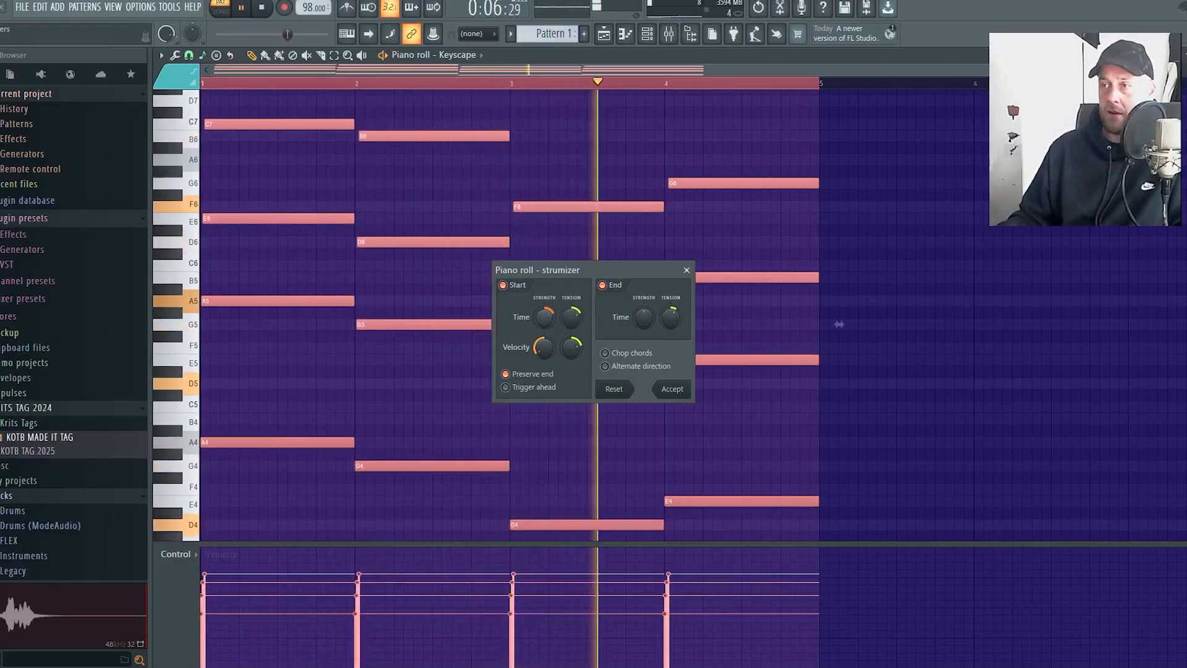
pyautogui.click(672, 389)
pyautogui.press('space')
pyautogui.click(969, 278)
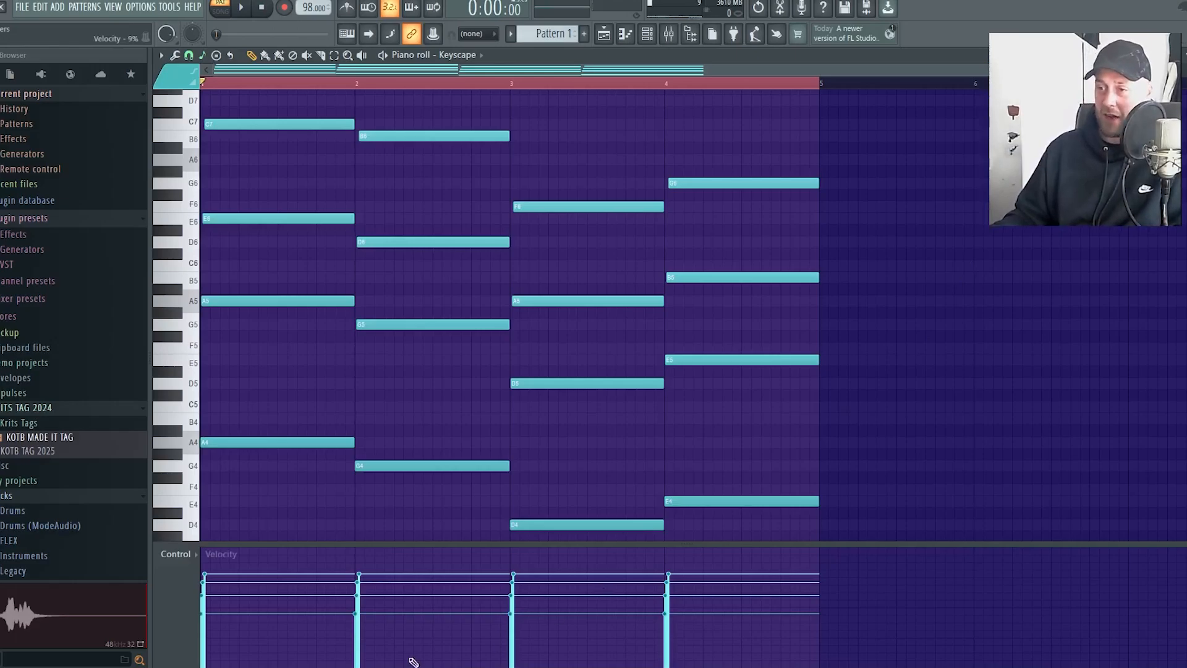
# Turn on the metronome and add melody notes A6 on beat 2 and G6 on beat 3 of bar 1
pyautogui.scroll(3, 262, 187)
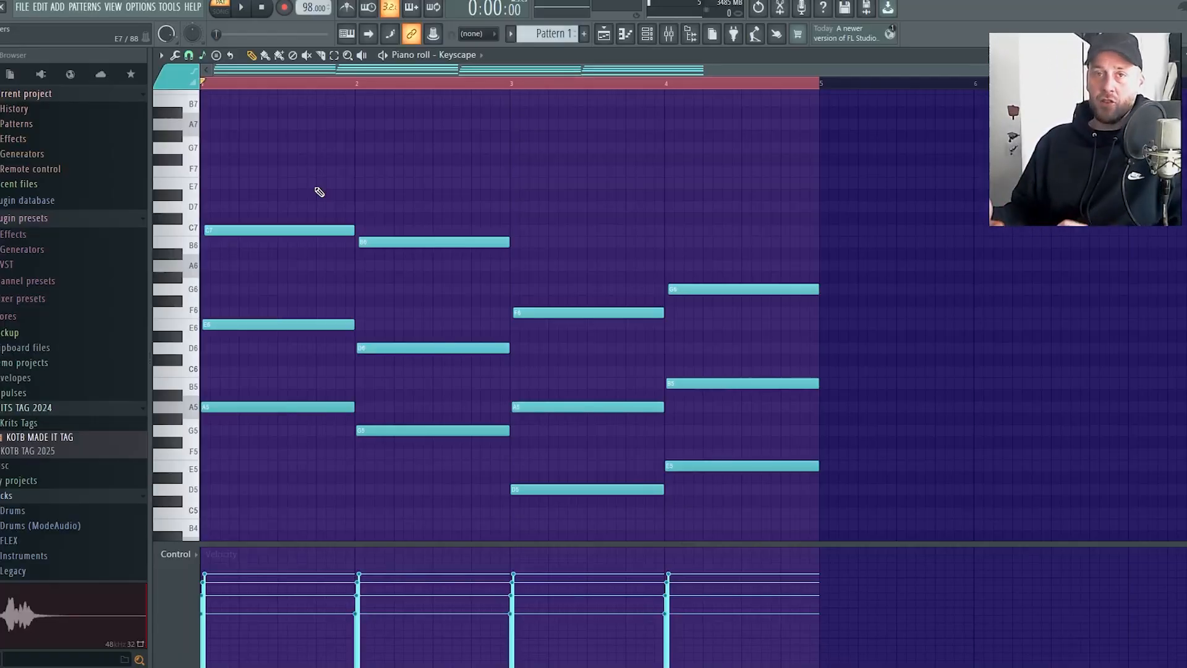
pyautogui.hotkey('ctrl', 'm')
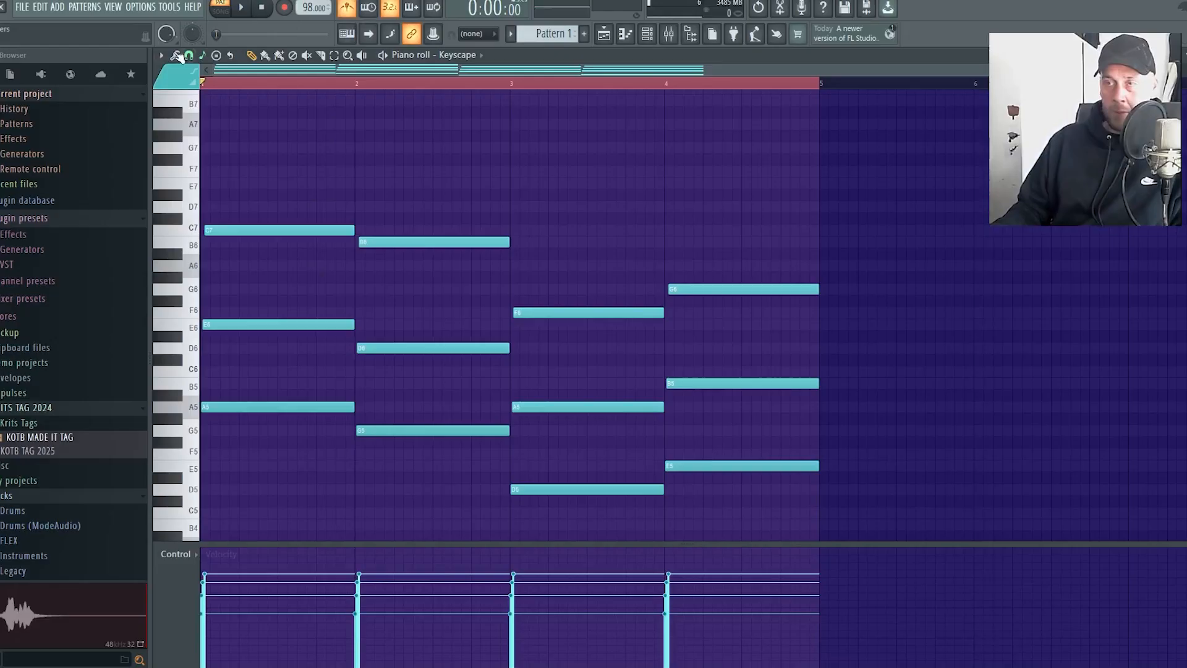
pyautogui.click(260, 266)
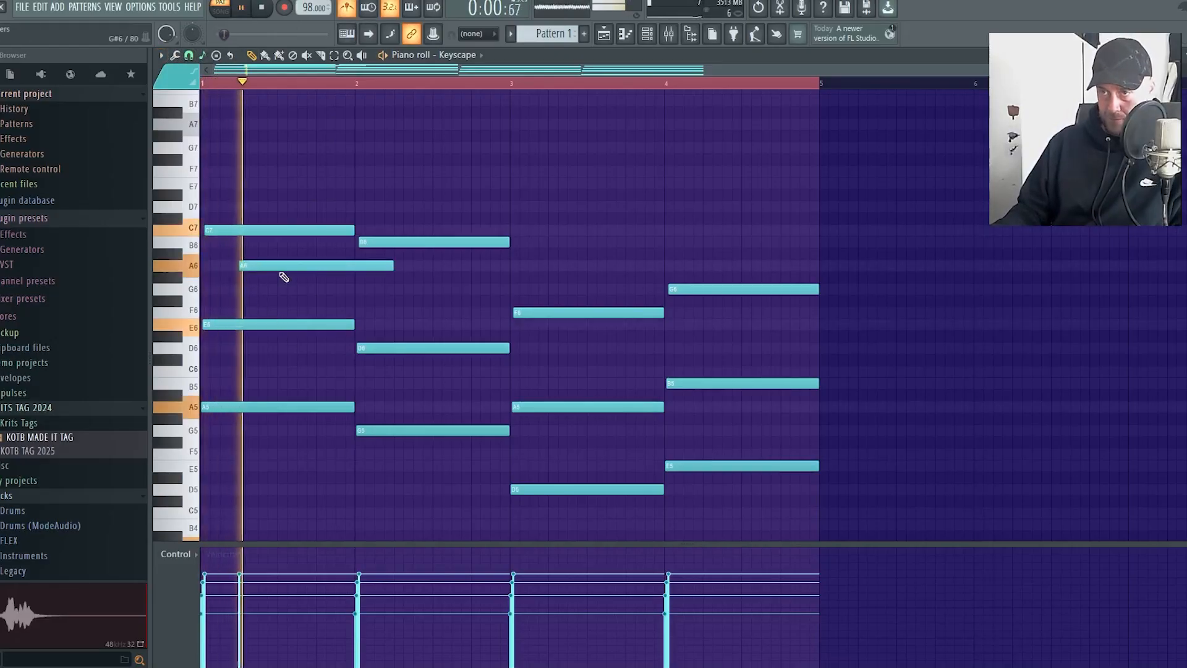
pyautogui.click(299, 288)
pyautogui.press('space')
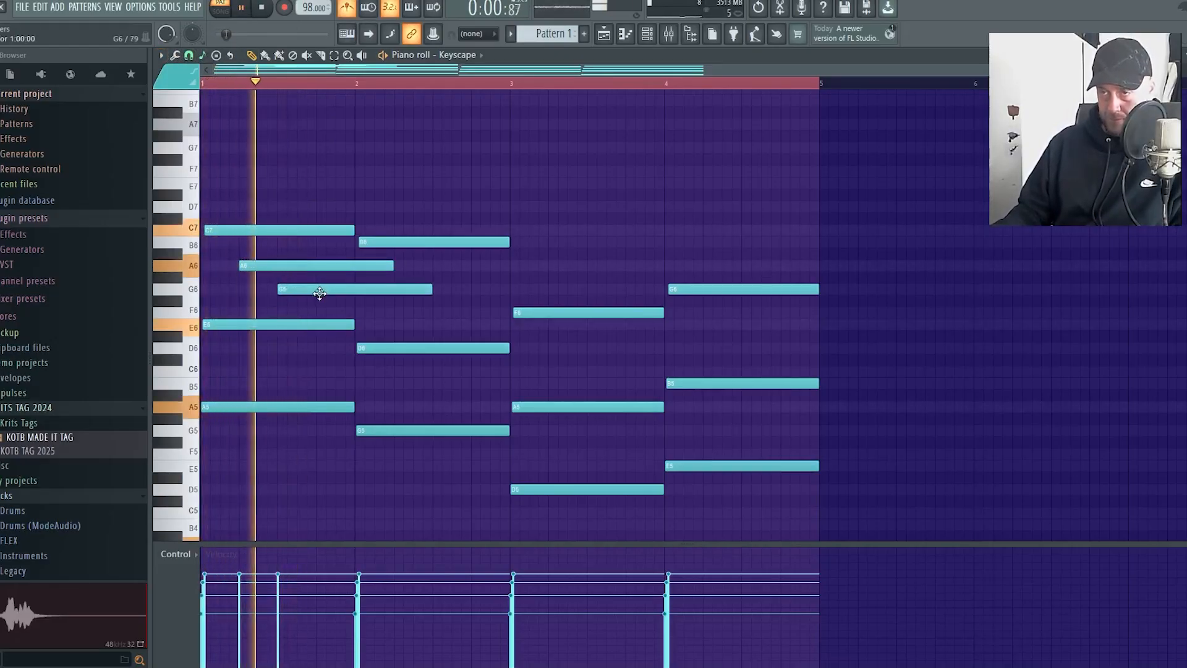
# Lower the beat 3 melody note to D6 with one-beat length, and add C6 on beat 4 of bar 1
pyautogui.moveTo(316, 294)
pyautogui.mouseDown()
pyautogui.moveTo(342, 279)
pyautogui.moveTo(326, 223)
pyautogui.moveTo(305, 277)
pyautogui.moveTo(314, 301)
pyautogui.mouseUp()
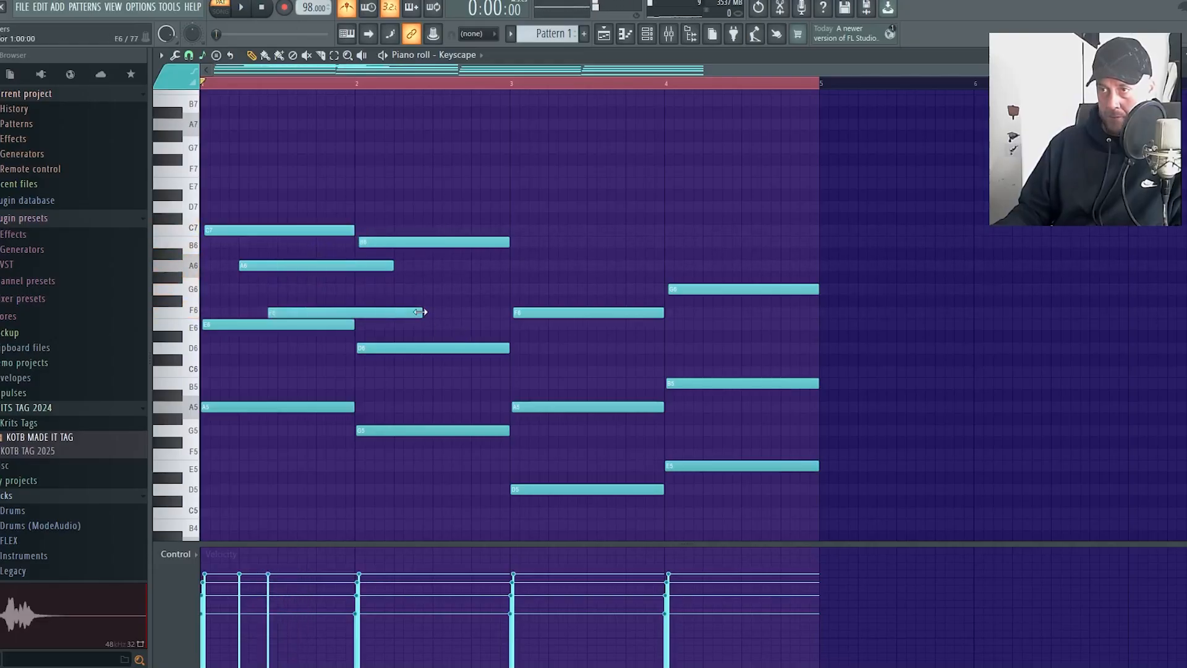
pyautogui.moveTo(420, 312); pyautogui.dragTo(313, 347)
pyautogui.press('space')
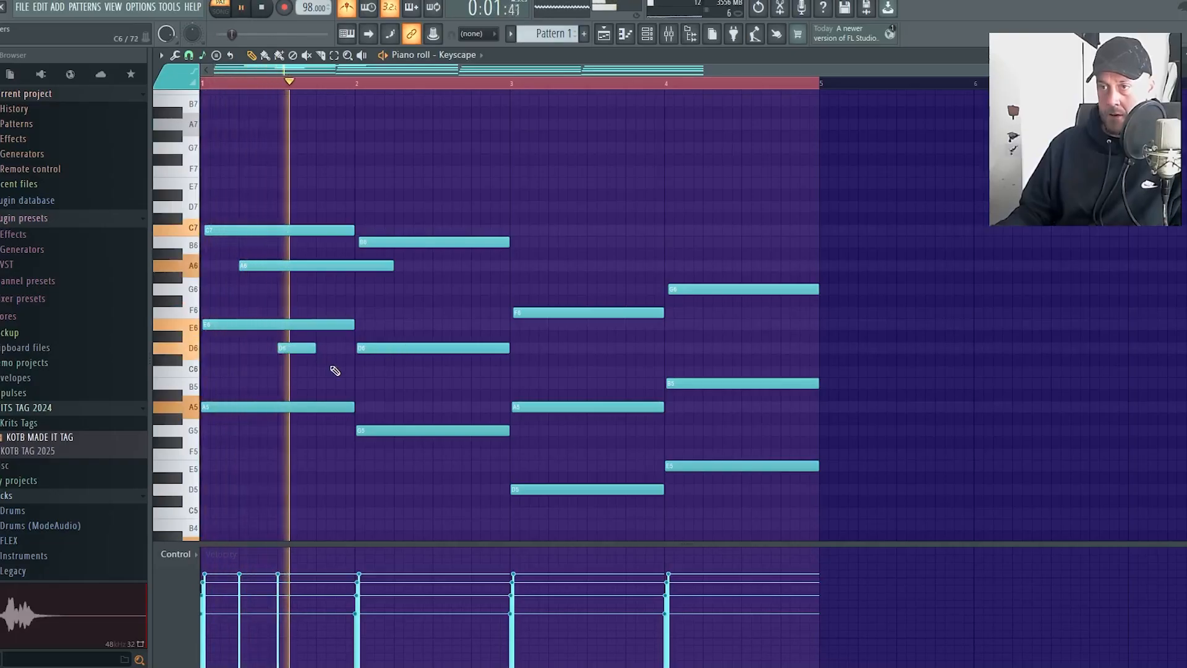
pyautogui.click(321, 371)
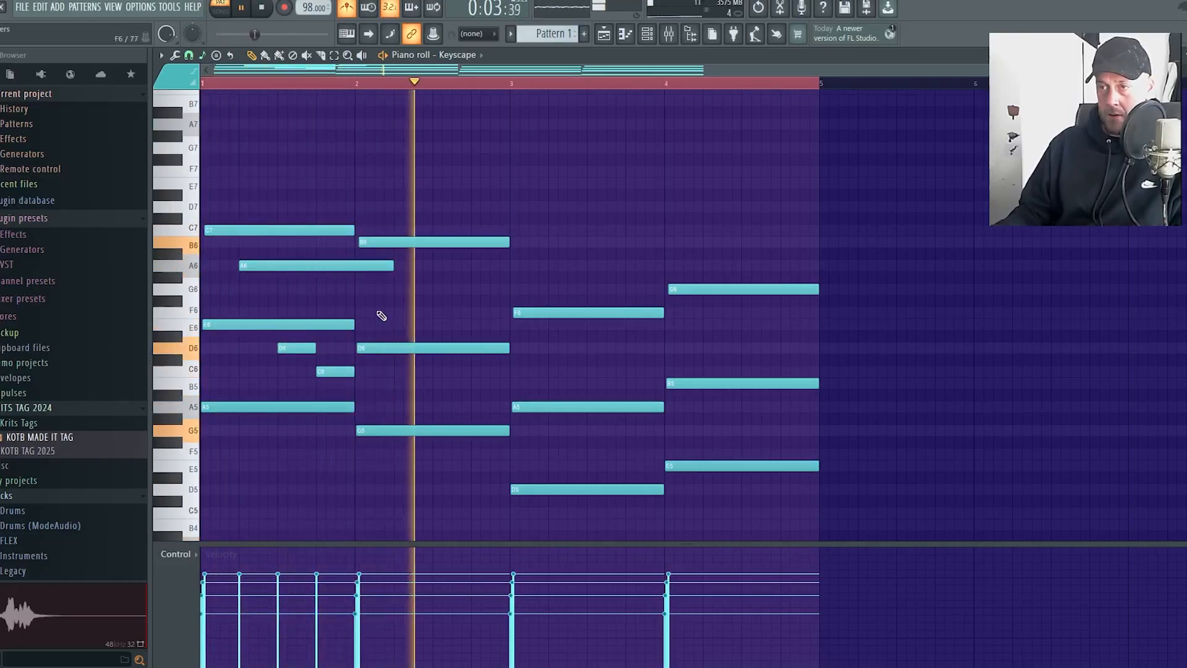
pyautogui.press('space')
# Add a one-beat G6 at the start of bar 2 and shift bar 1's D6 melody note half a beat later
pyautogui.click(357, 287)
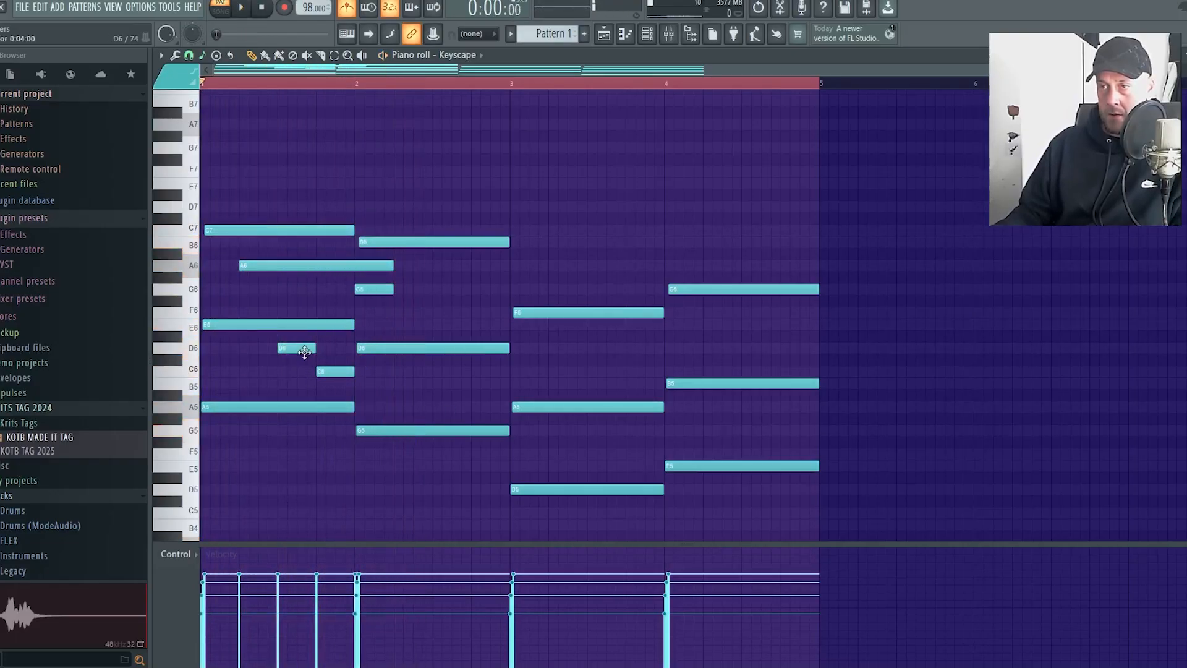
pyautogui.moveTo(305, 351); pyautogui.dragTo(324, 352)
pyautogui.press('space')
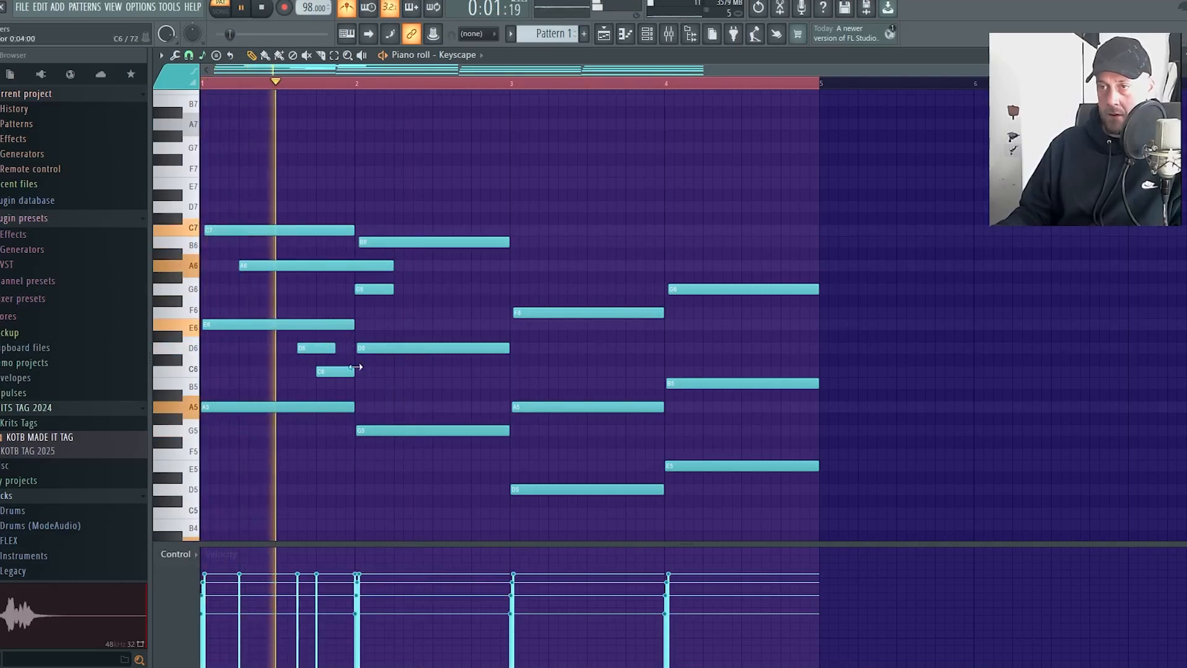
pyautogui.press('space')
# Add a half-beat B5 at the end of bar 1 and play back the melody
pyautogui.click(341, 383)
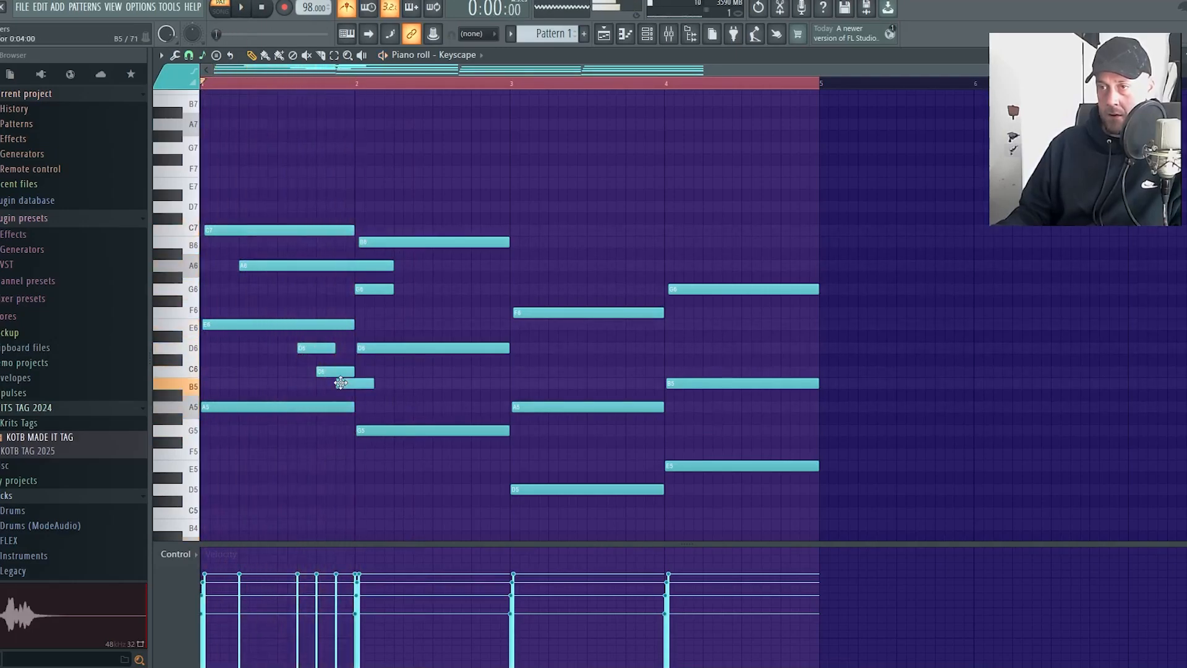
pyautogui.press('space')
pyautogui.moveTo(373, 384); pyautogui.dragTo(355, 385)
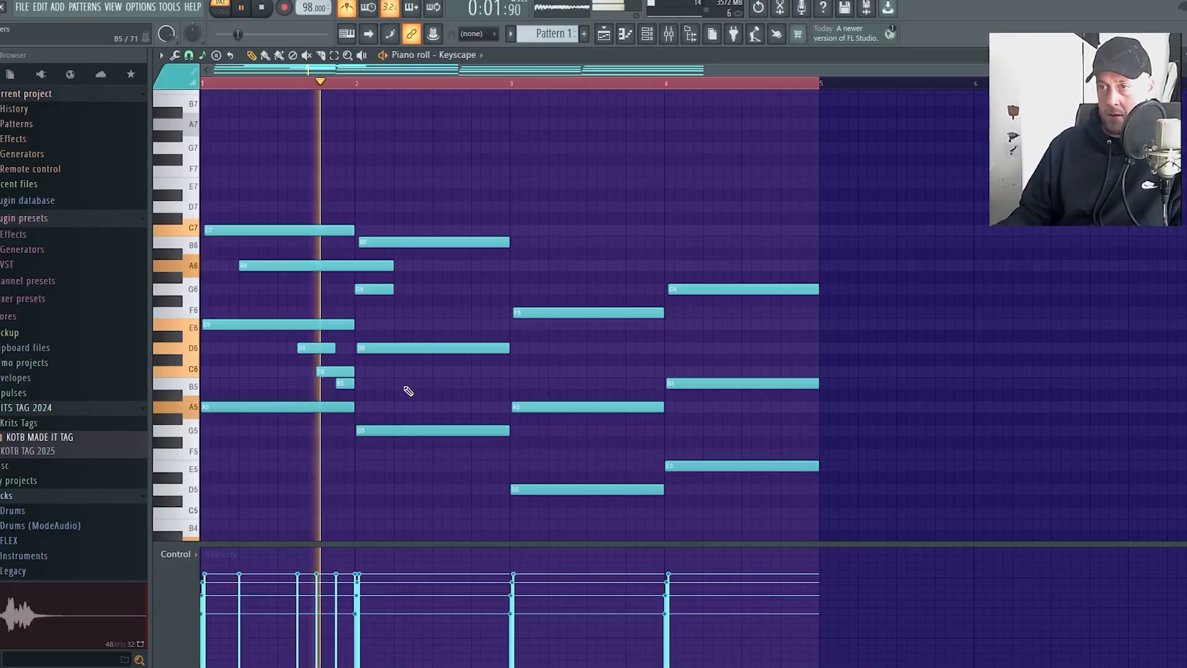
pyautogui.press('space')
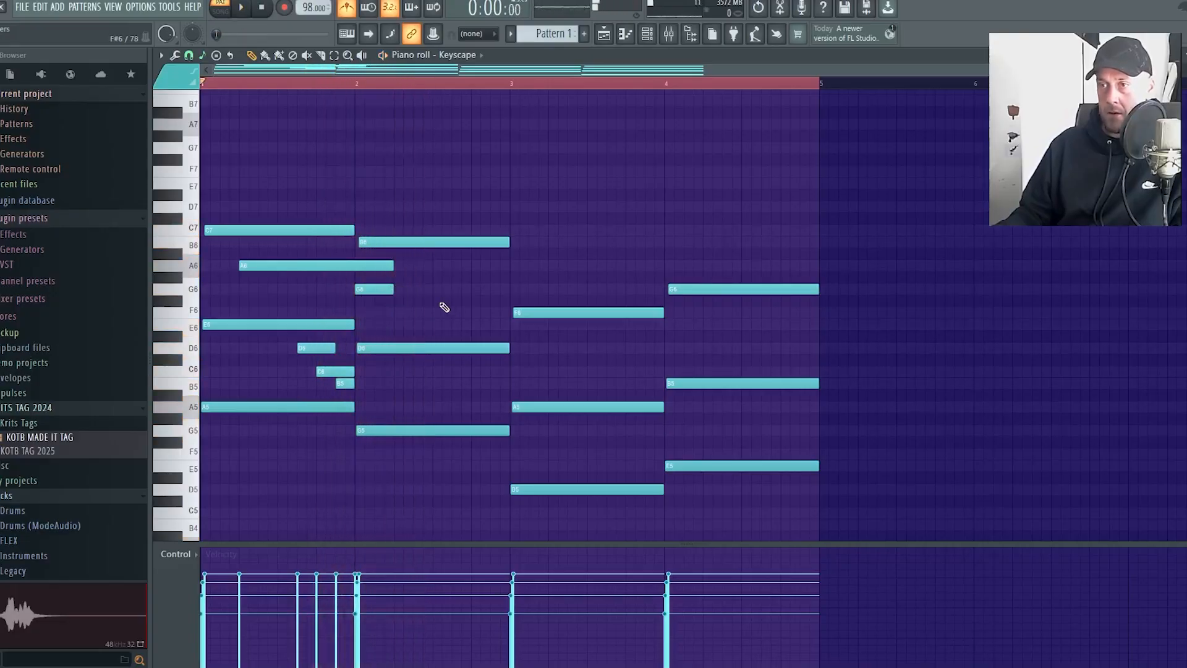
# Shorten bar 2's B6 to end at beat 3, add short C7 and A6 notes from there, and audition bar 2
pyautogui.click(433, 264)
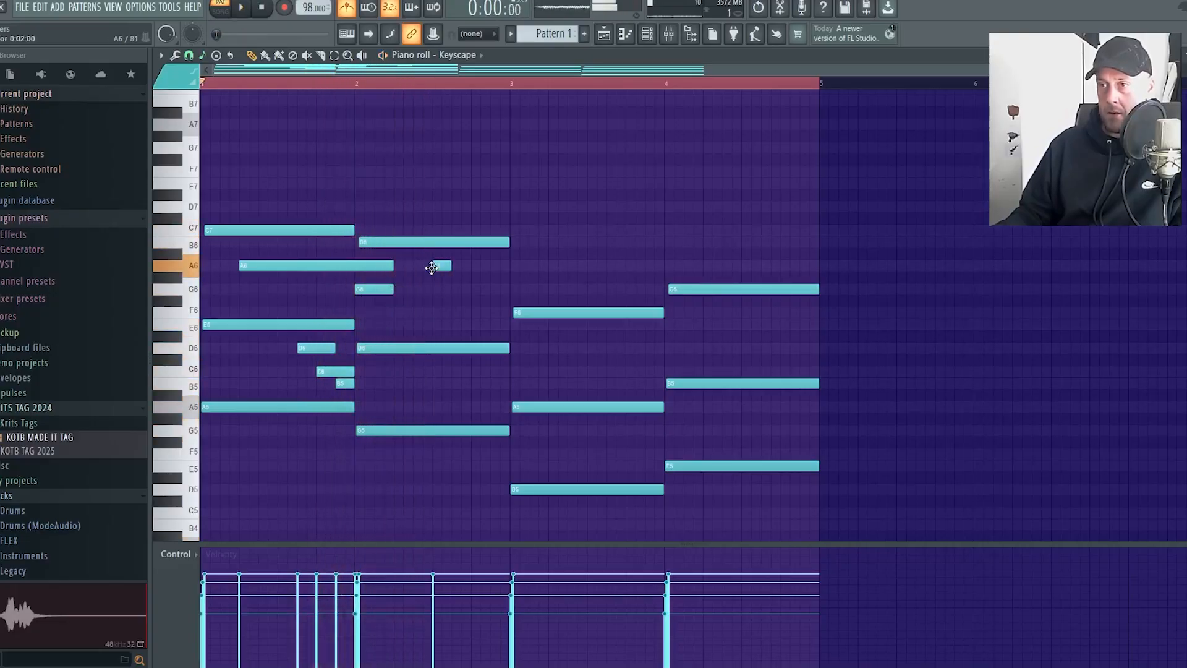
pyautogui.click(442, 230)
pyautogui.moveTo(510, 244); pyautogui.dragTo(438, 251)
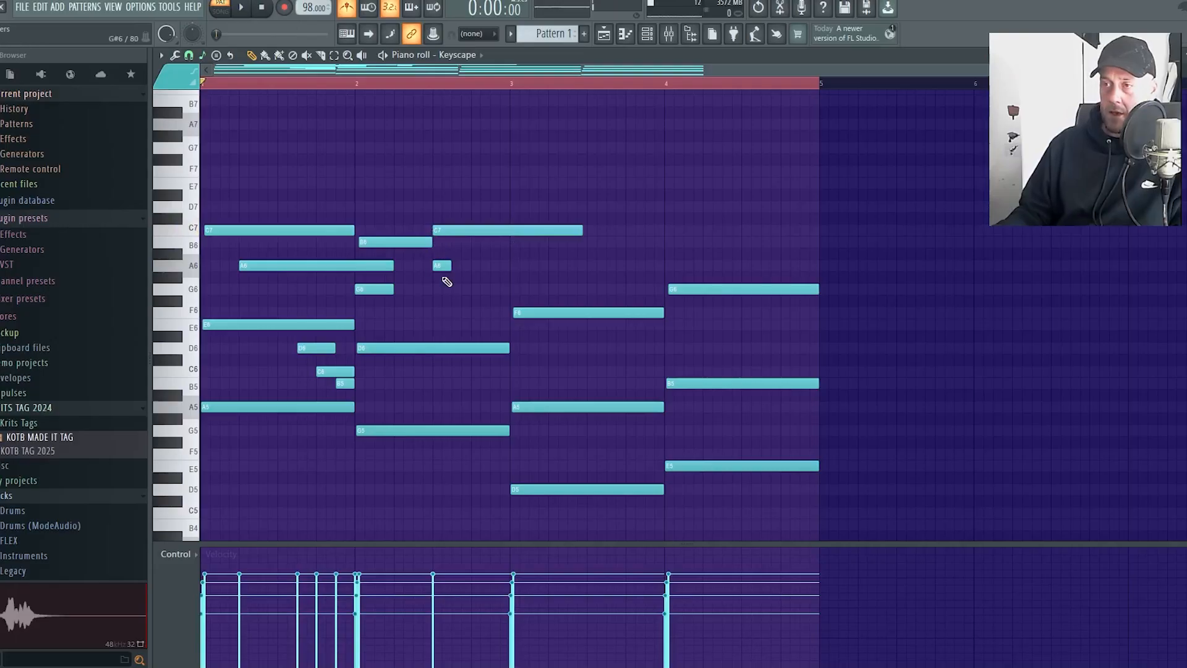
pyautogui.moveTo(584, 232); pyautogui.dragTo(461, 264)
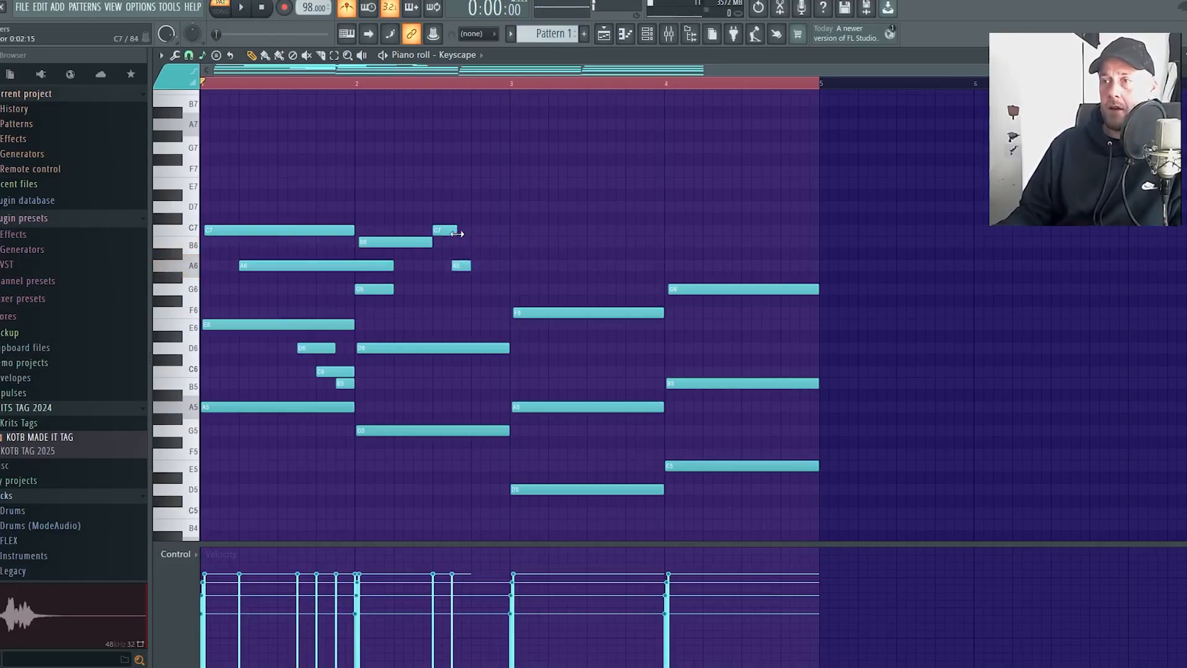
pyautogui.click(358, 86)
pyautogui.press('space')
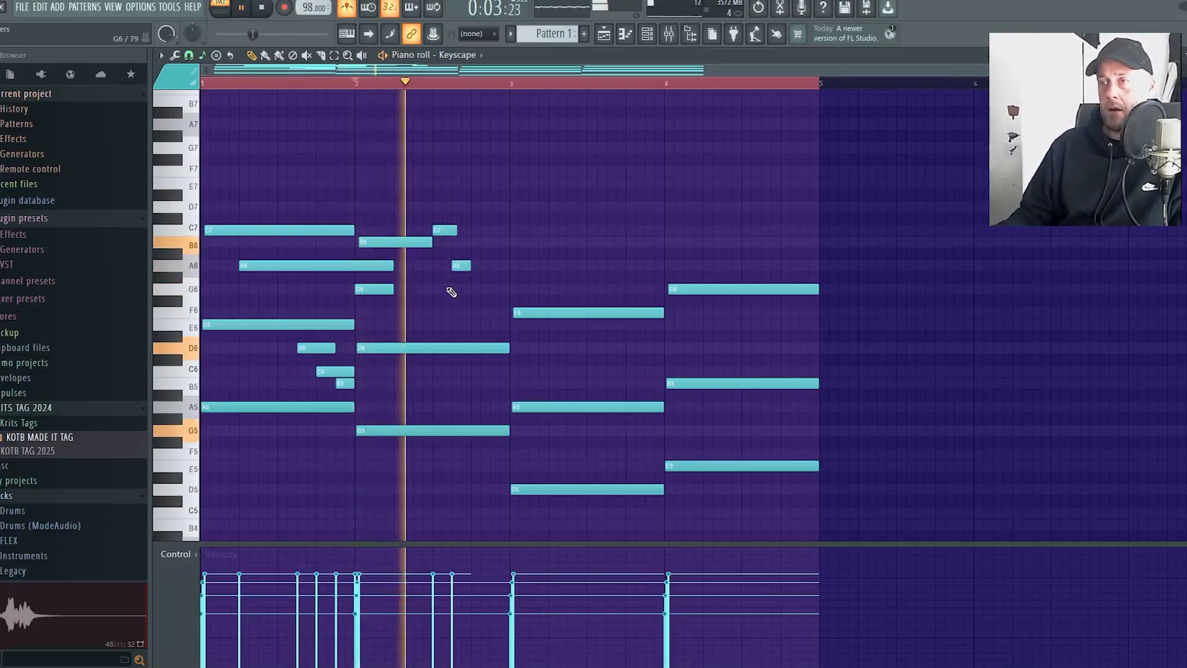
pyautogui.press('space')
# Raise the short A6 in bar 2 to B6, add a short A6 a quarter beat after it, and play from bar 2
pyautogui.moveTo(457, 262); pyautogui.dragTo(458, 242)
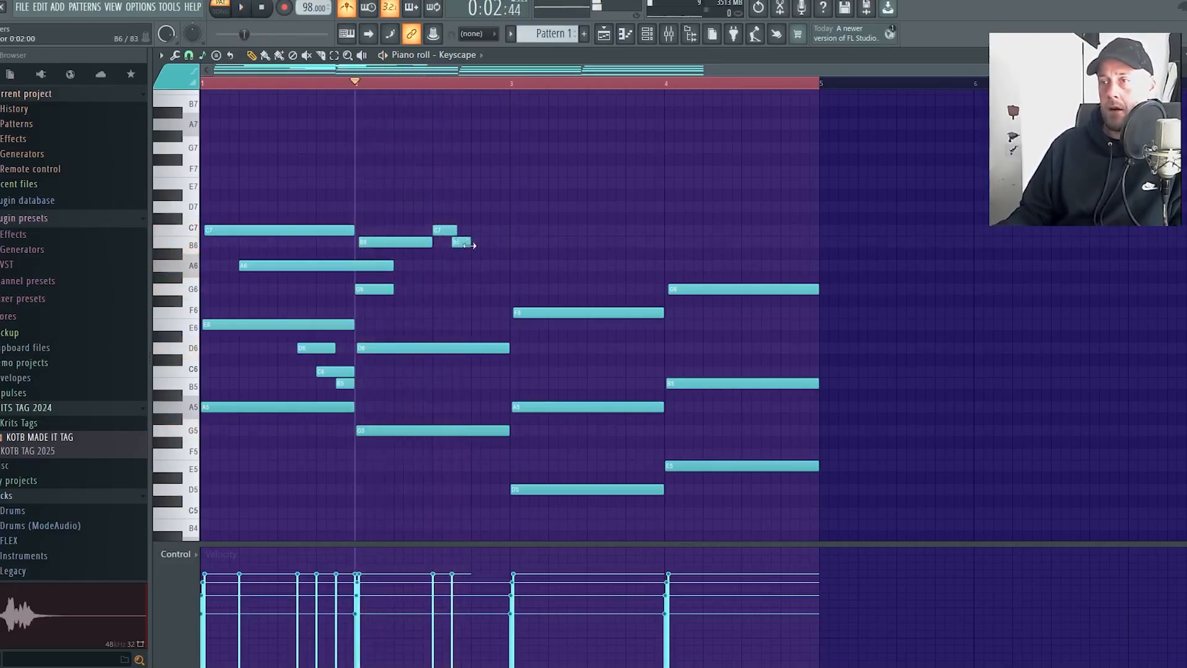
pyautogui.click(467, 266)
pyautogui.press('space')
pyautogui.scroll(3, 485, 312)
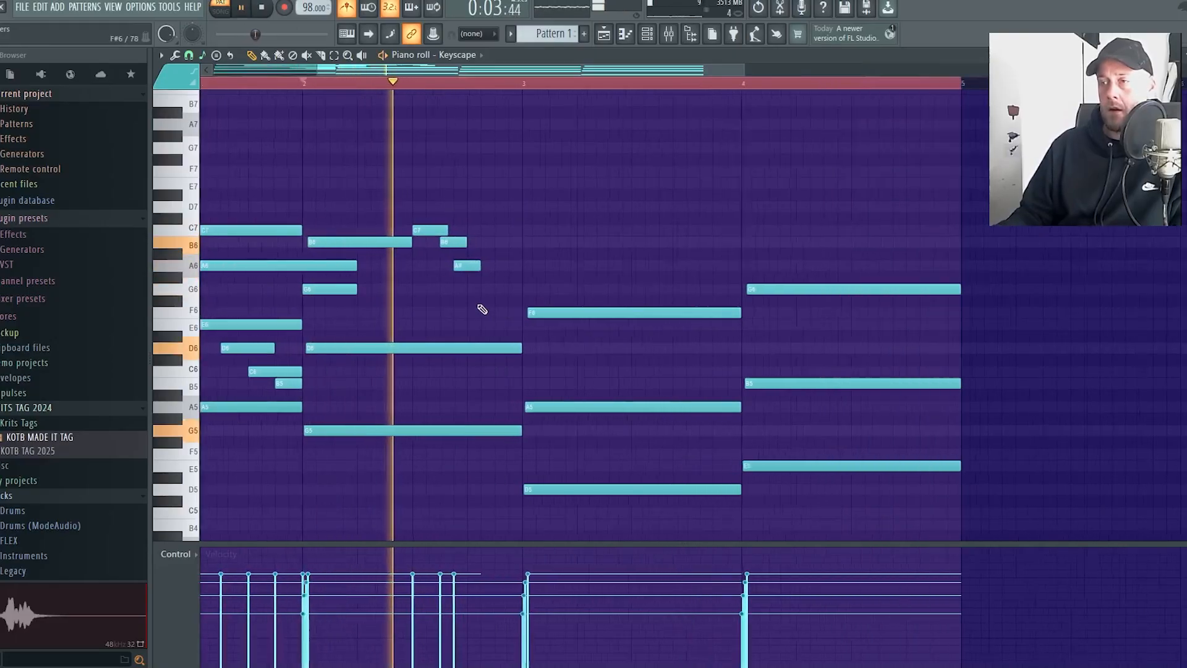
# Shift bar 2's short A6 a quarter beat later to beat 4, add a half-beat G6 after it, and play back
pyautogui.press('space')
pyautogui.moveTo(468, 269); pyautogui.dragTo(493, 270)
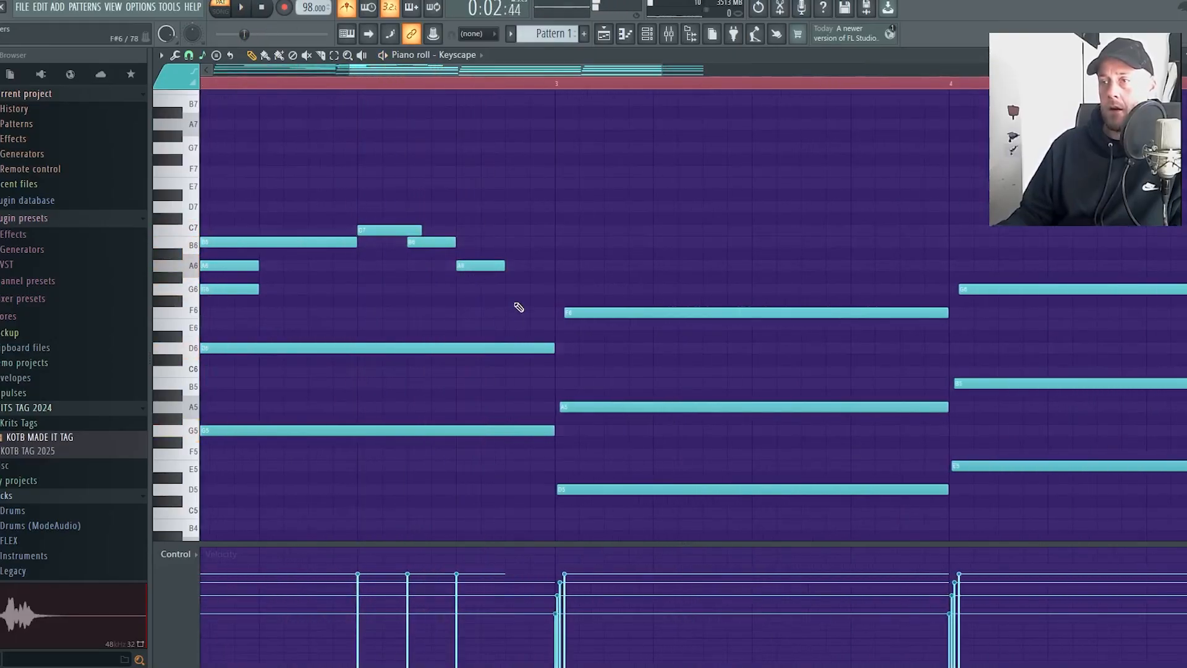
pyautogui.click(508, 289)
pyautogui.press('space')
pyautogui.scroll(-3, 624, 247)
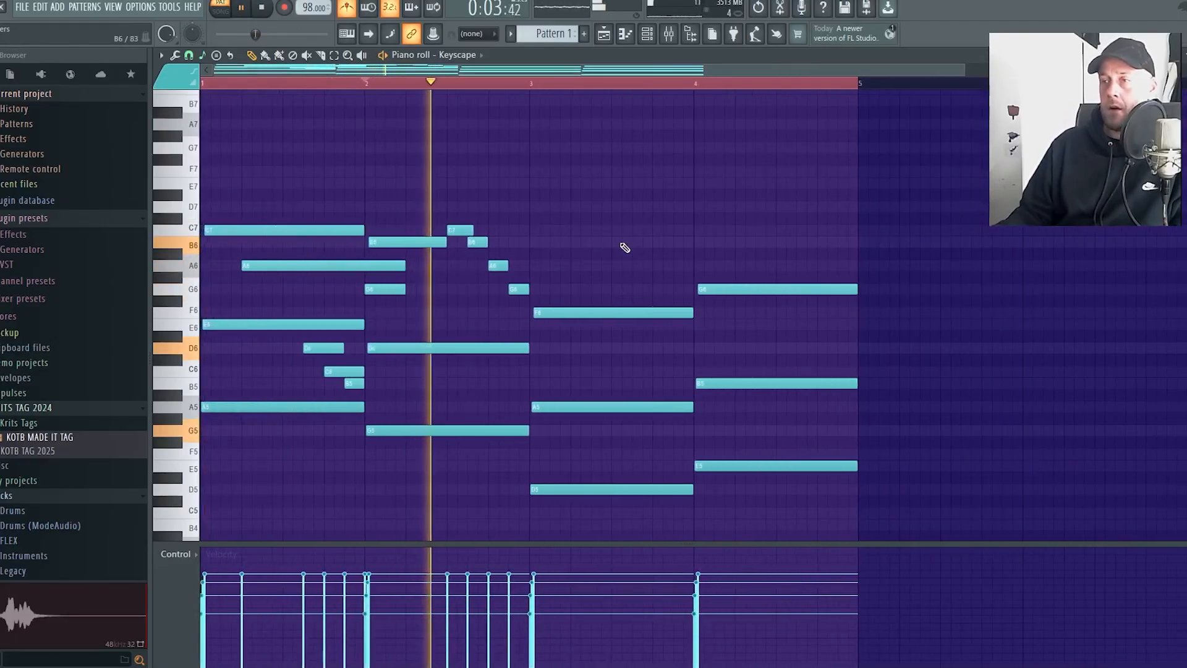
# Add consecutive half-beat D6, C6, G6 and A6 notes from beat 3 of bar 3 and play back the melody
pyautogui.click(618, 347)
pyautogui.press('space')
pyautogui.click(640, 371)
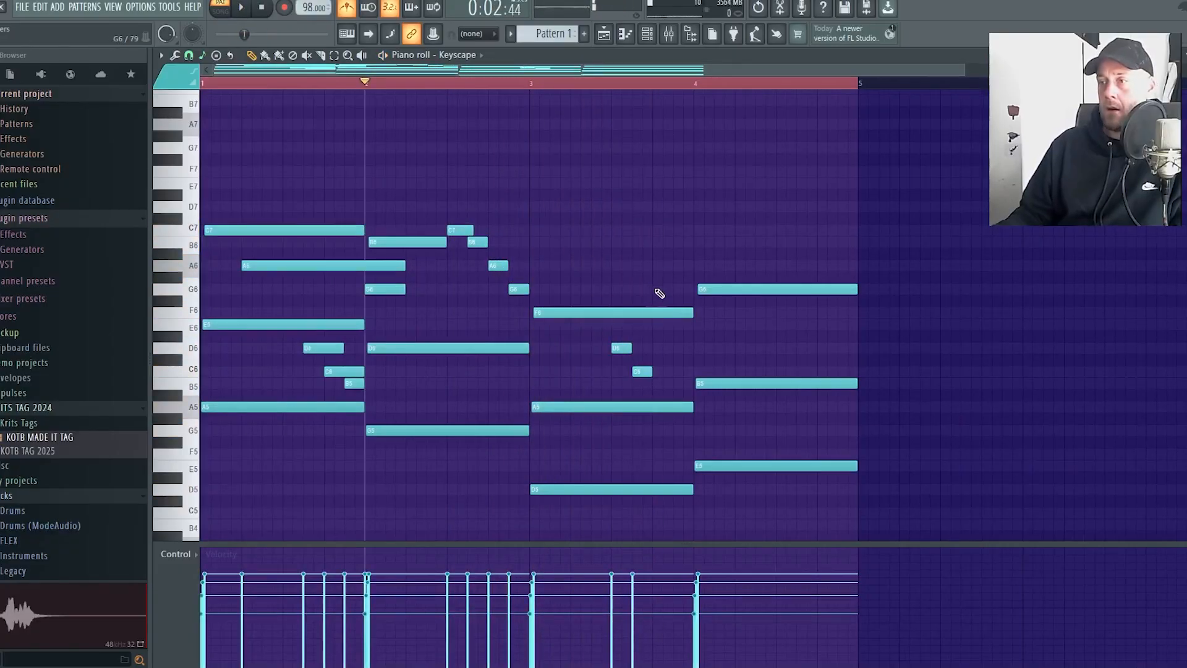
pyautogui.click(659, 288)
pyautogui.click(681, 266)
pyautogui.press('space')
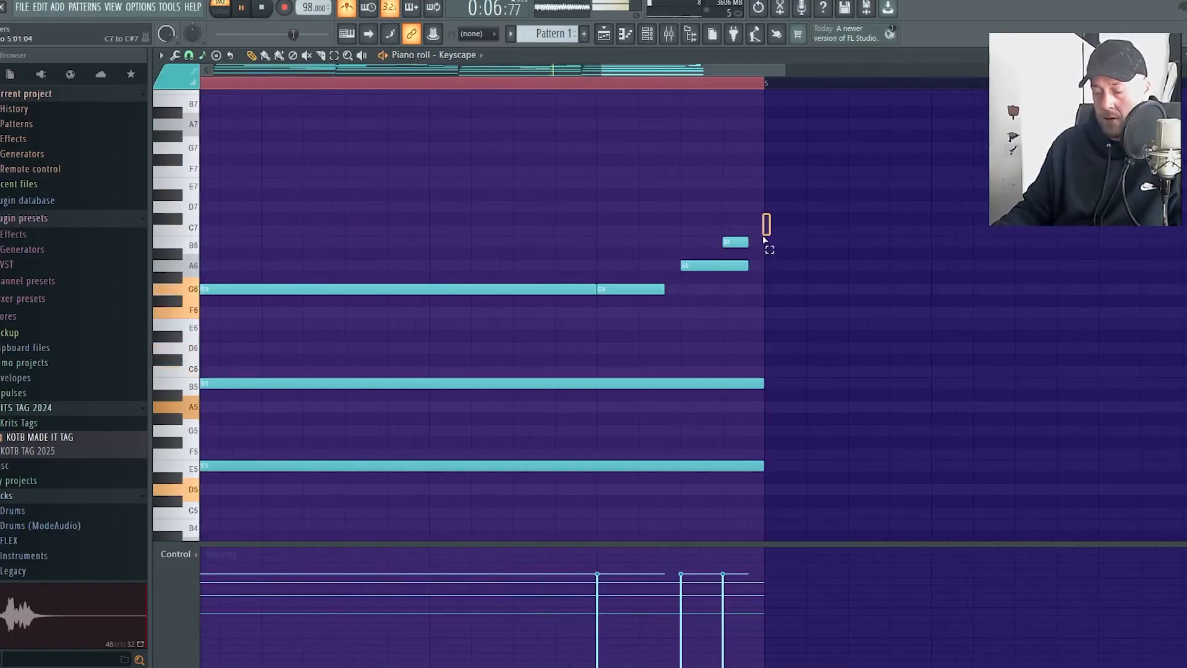
# Add short ascending G6, A6 and B6 notes in bar 4's last beat and turn off the metronome for playback
pyautogui.moveTo(764, 230); pyautogui.dragTo(758, 264)
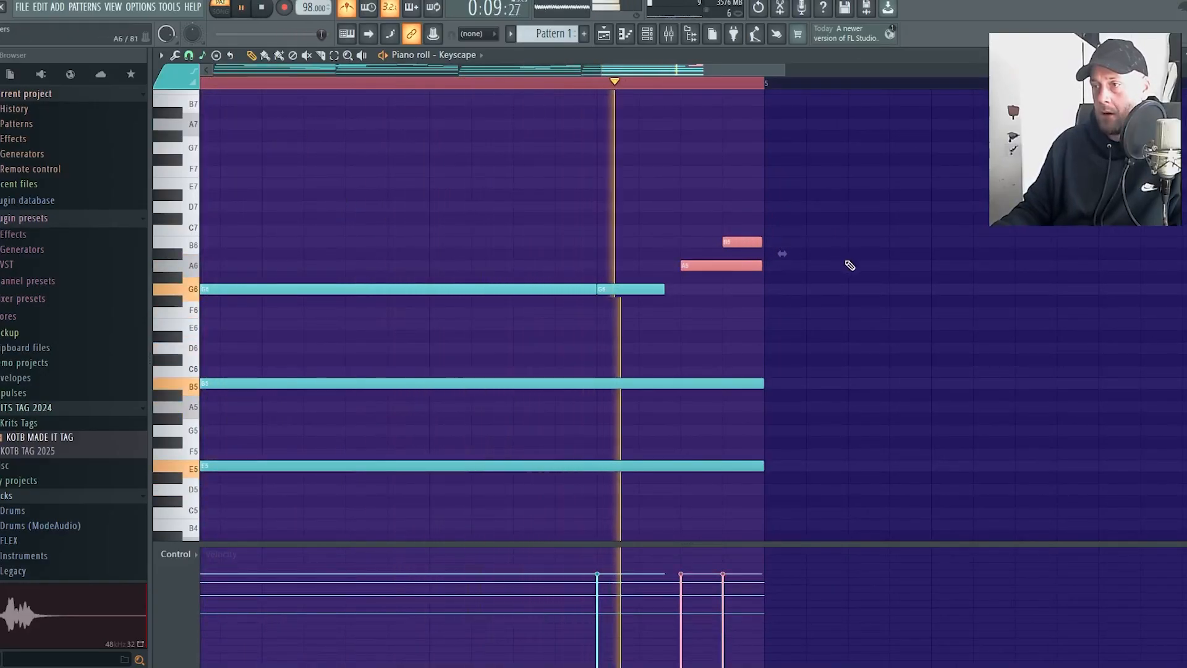
pyautogui.click(665, 288)
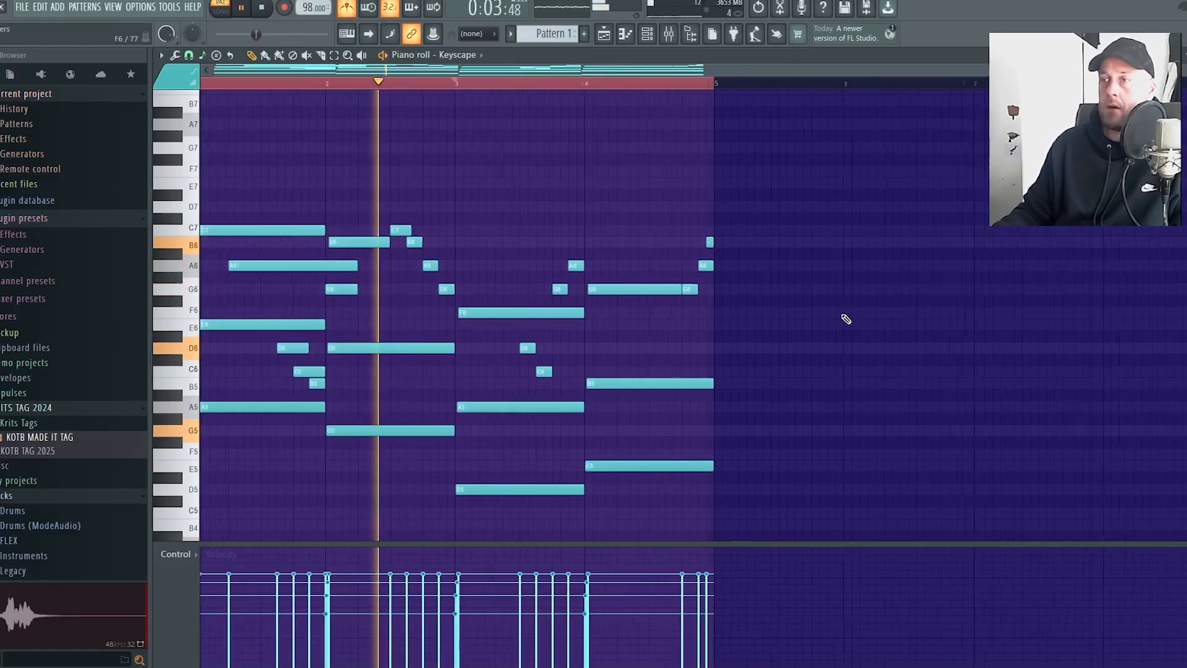
pyautogui.click(347, 8)
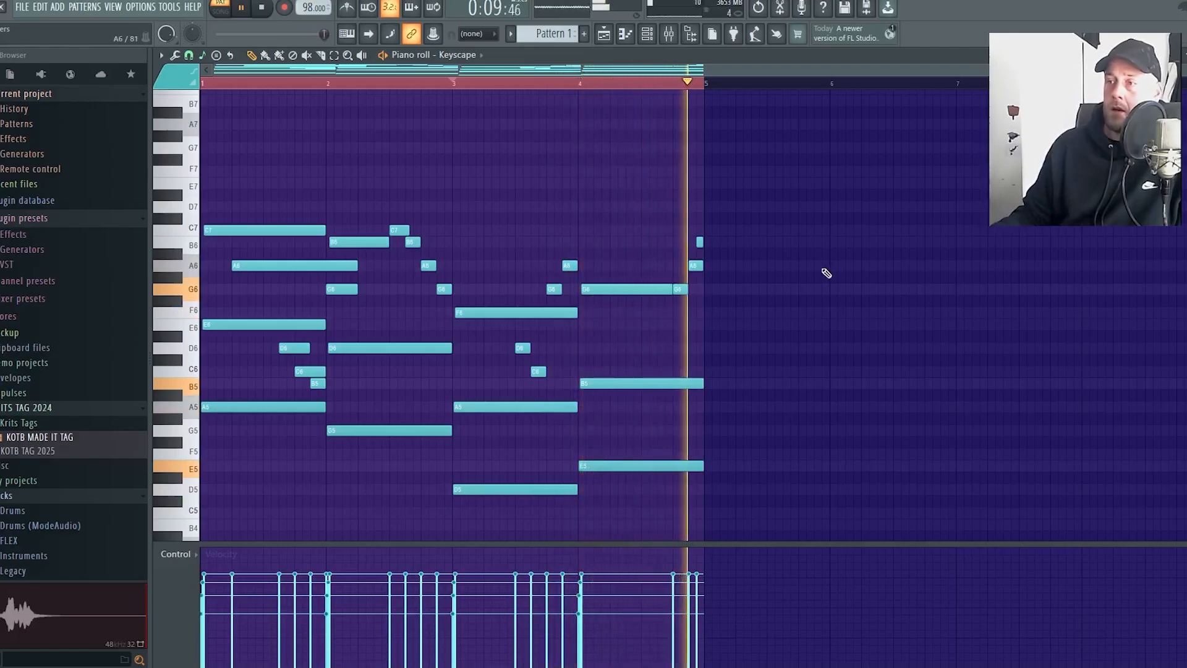
pyautogui.scroll(-2, 774, 303)
pyautogui.press('space')
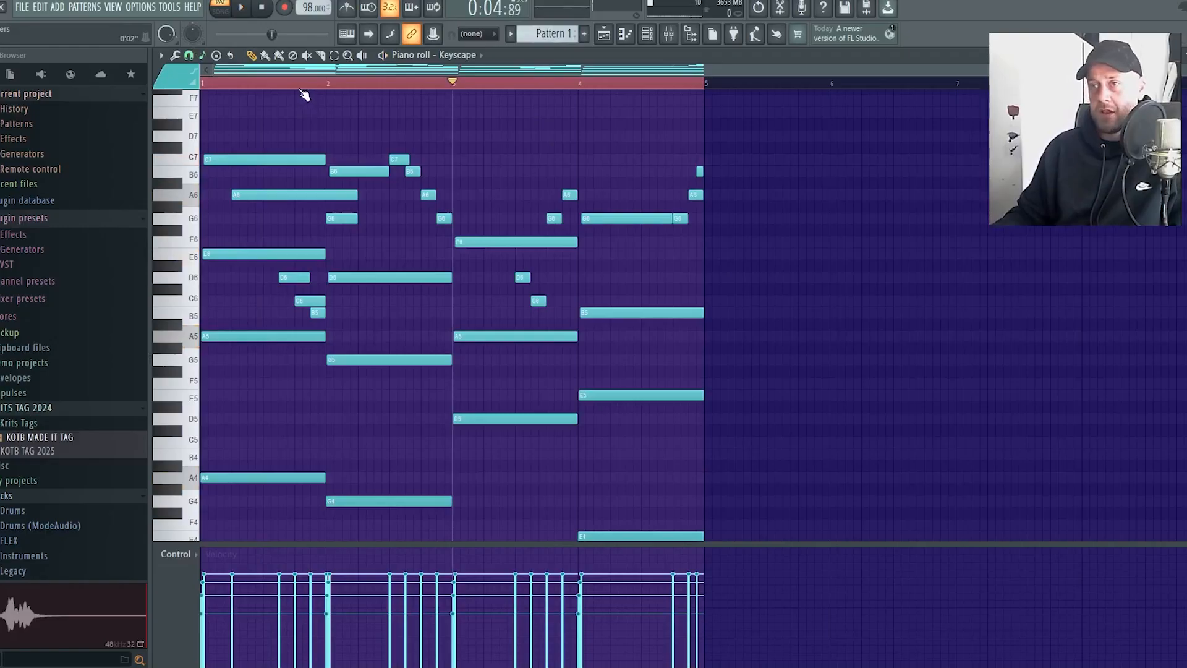
pyautogui.moveTo(299, 88); pyautogui.dragTo(165, 88)
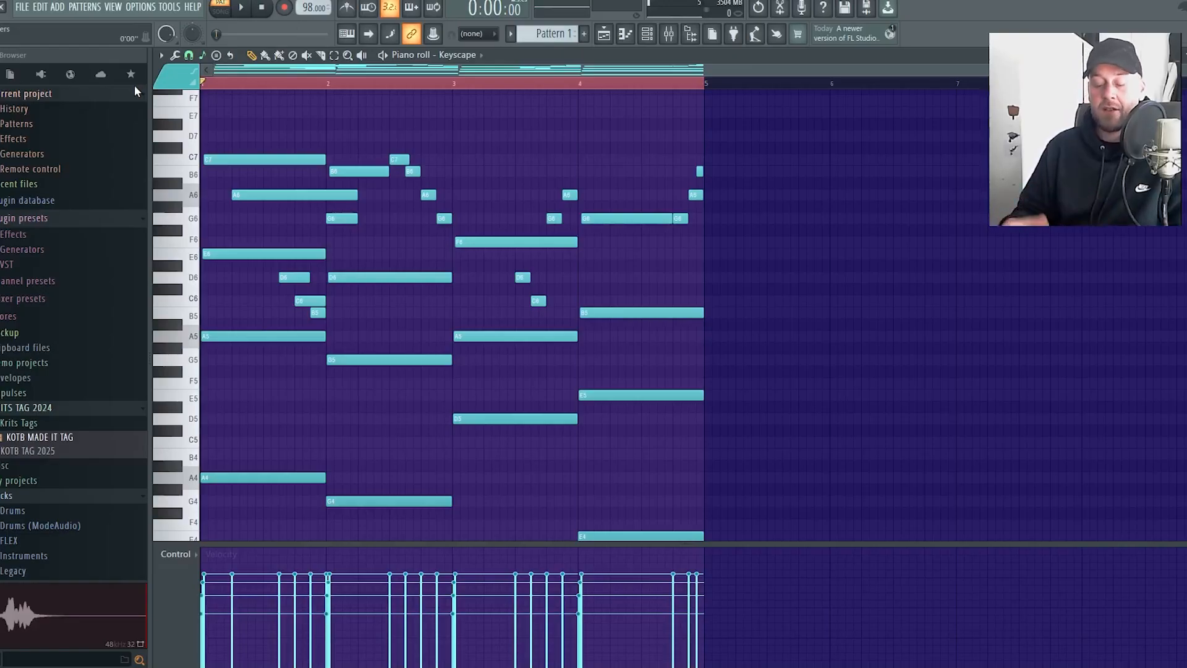
# Select all notes, randomize their velocities moderately with the randomizer while listening, accept the result and deselect the notes
pyautogui.hotkey('ctrl', 'a')
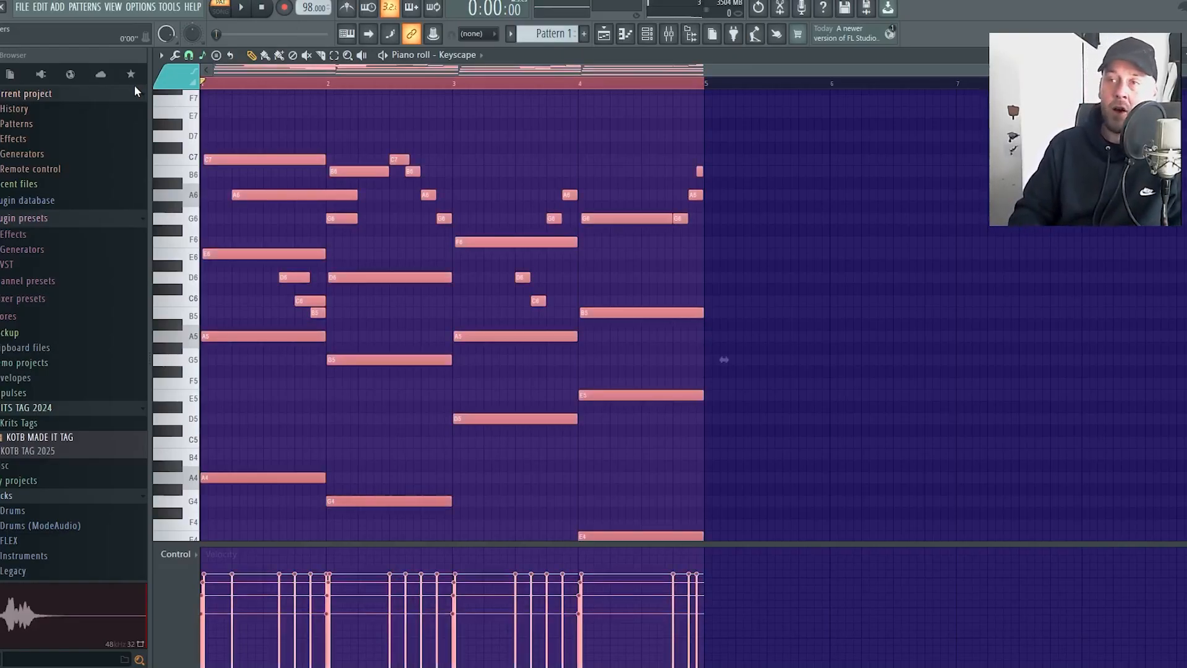
pyautogui.hotkey('alt', 'r')
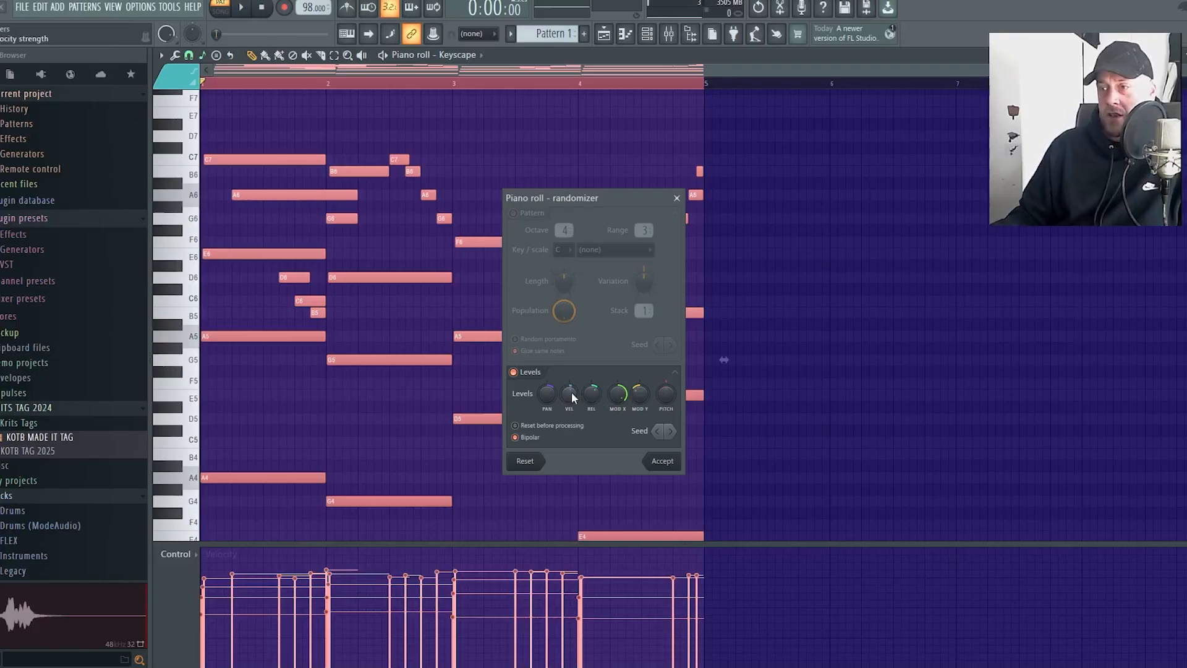
pyautogui.moveTo(572, 392)
pyautogui.mouseDown()
pyautogui.moveTo(571, 418)
pyautogui.moveTo(571, 378)
pyautogui.mouseUp()
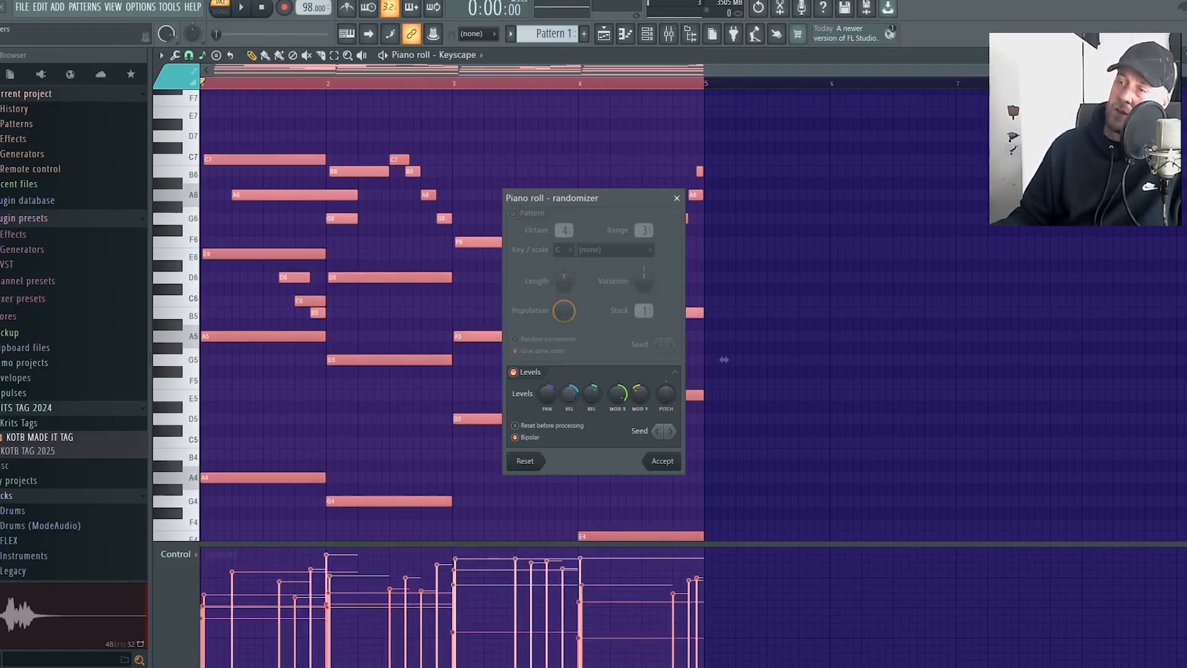
pyautogui.press('space')
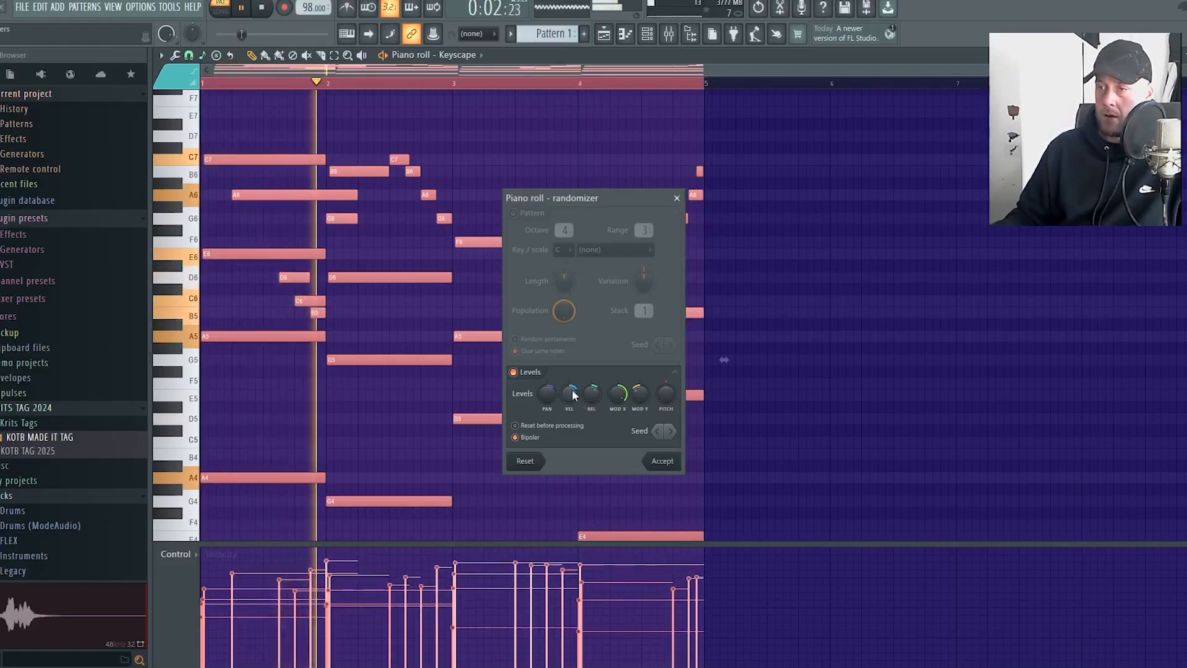
pyautogui.click(676, 463)
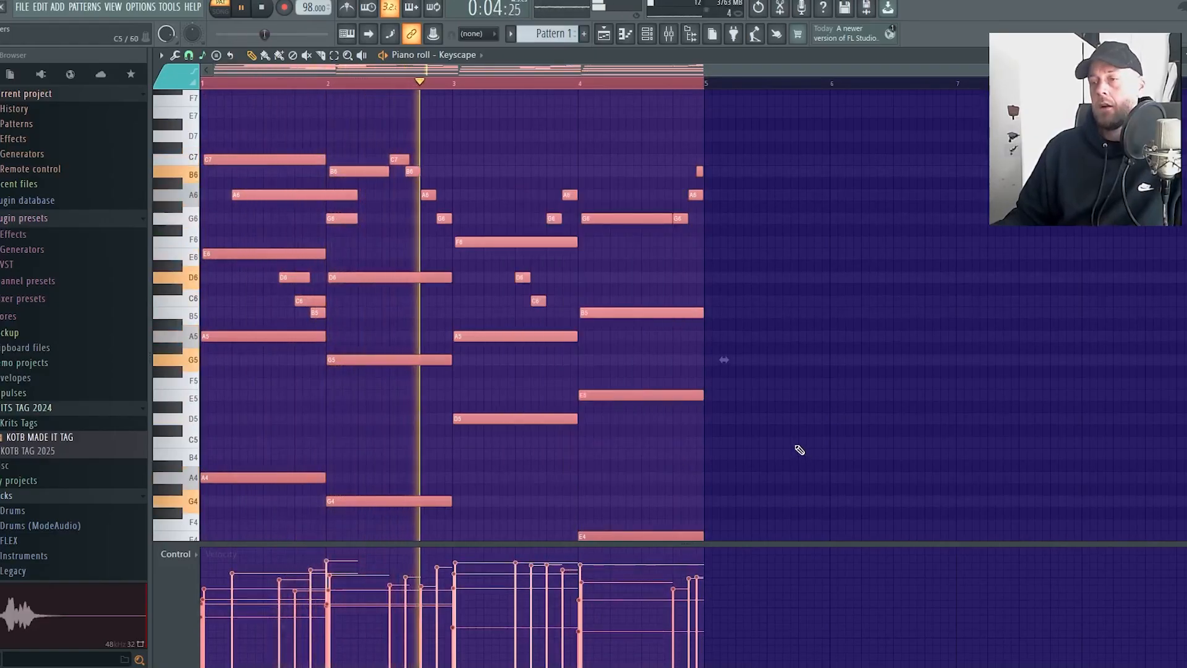
pyautogui.hotkey('ctrl', 'd')
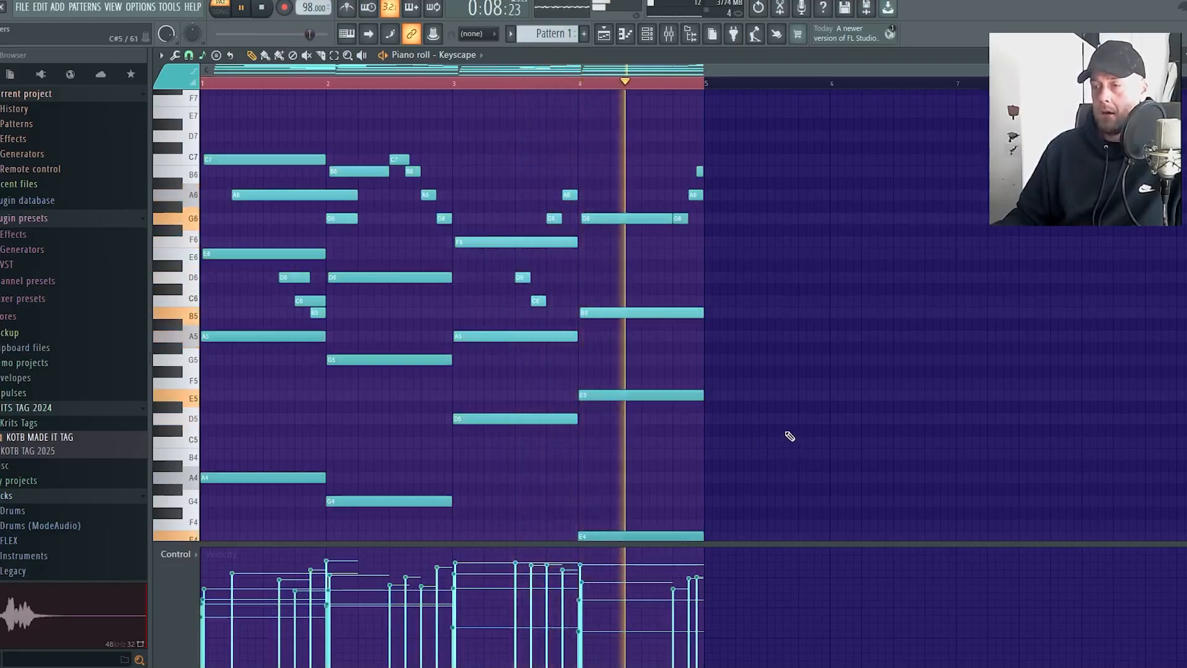
pyautogui.press('space')
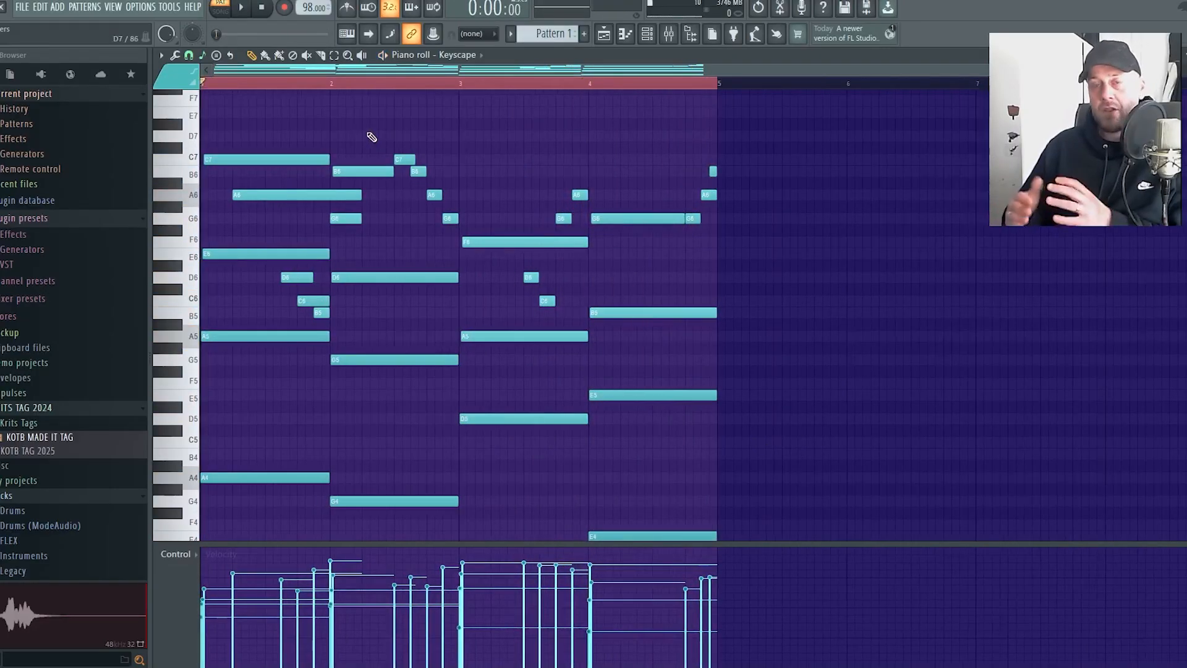
# Select only the one-beat G6 at the start of bar 2 and lower its velocity to about 72%
pyautogui.scroll(3, 229, 385)
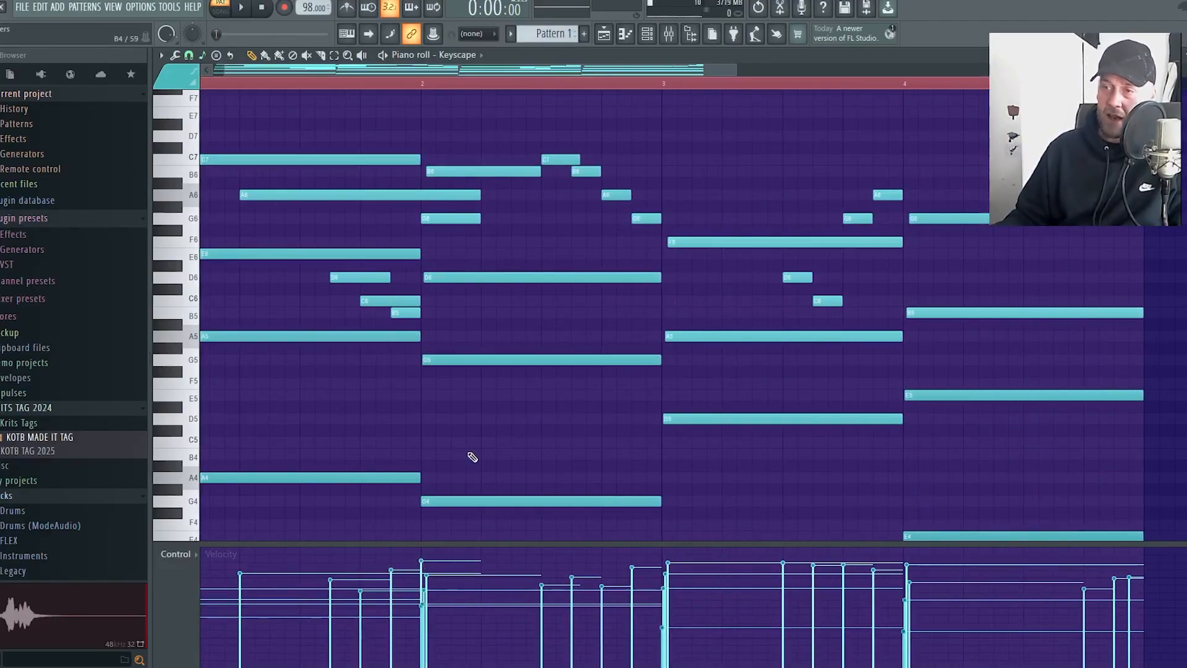
pyautogui.moveTo(574, 470); pyautogui.dragTo(406, 217)
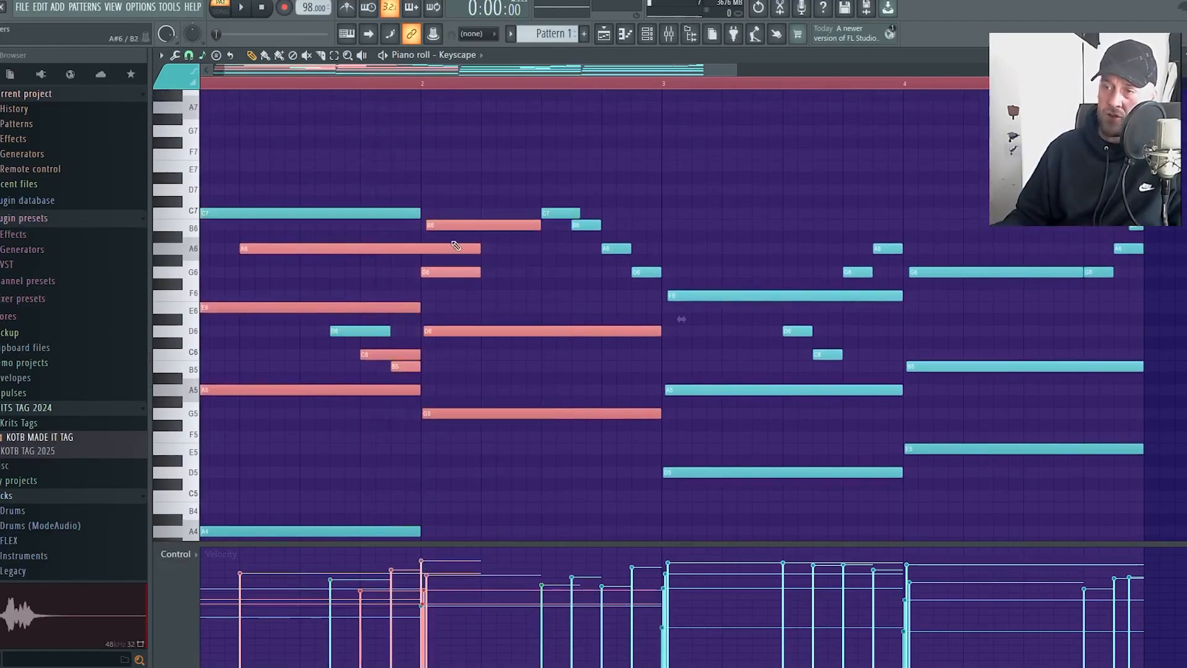
pyautogui.click(460, 174)
pyautogui.moveTo(460, 175); pyautogui.dragTo(494, 246)
pyautogui.moveTo(499, 293); pyautogui.dragTo(554, 376)
pyautogui.moveTo(511, 440); pyautogui.dragTo(495, 401)
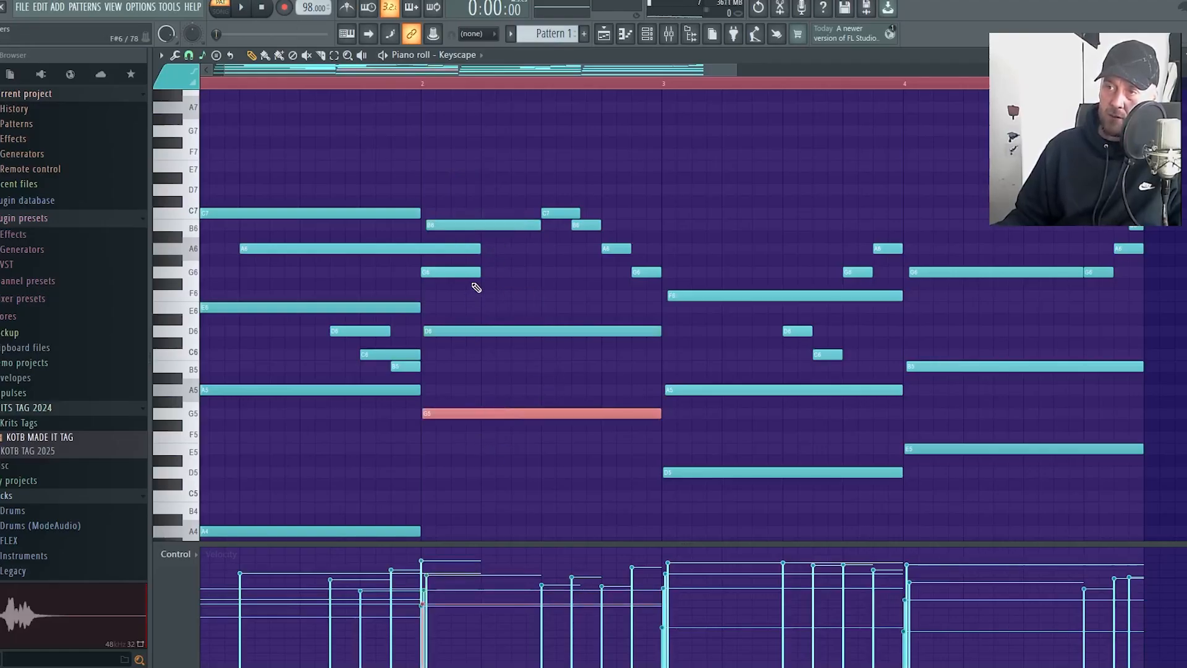
pyautogui.moveTo(470, 288); pyautogui.dragTo(447, 276)
pyautogui.scroll(3, 412, 491)
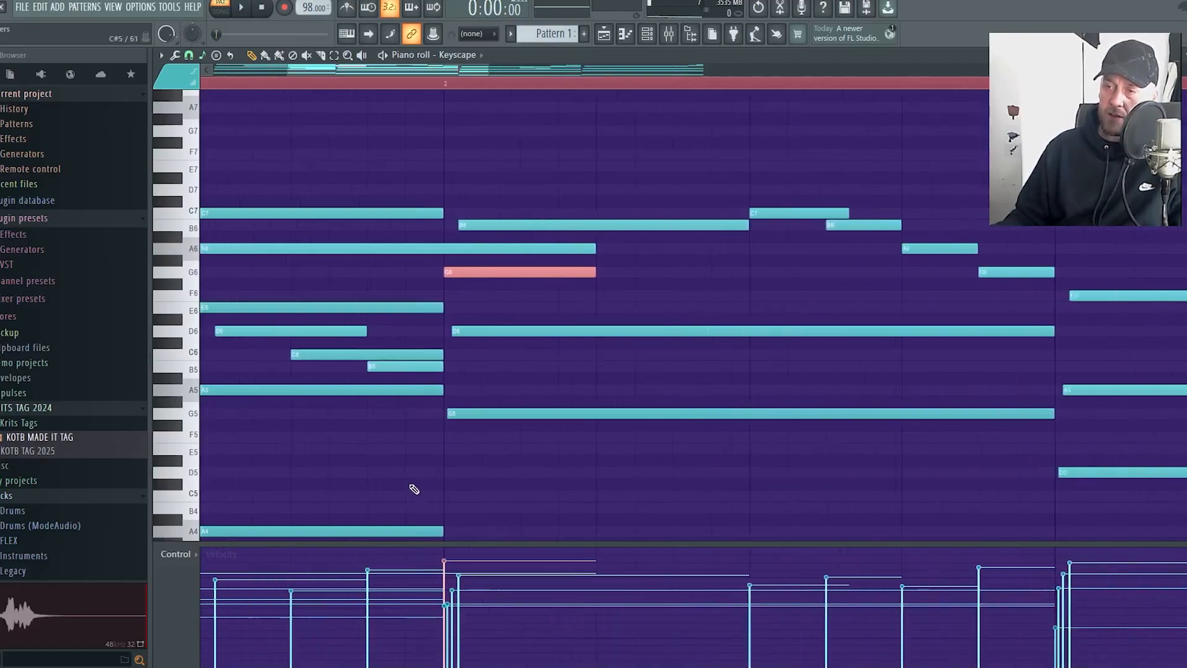
pyautogui.scroll(-5, 455, 484)
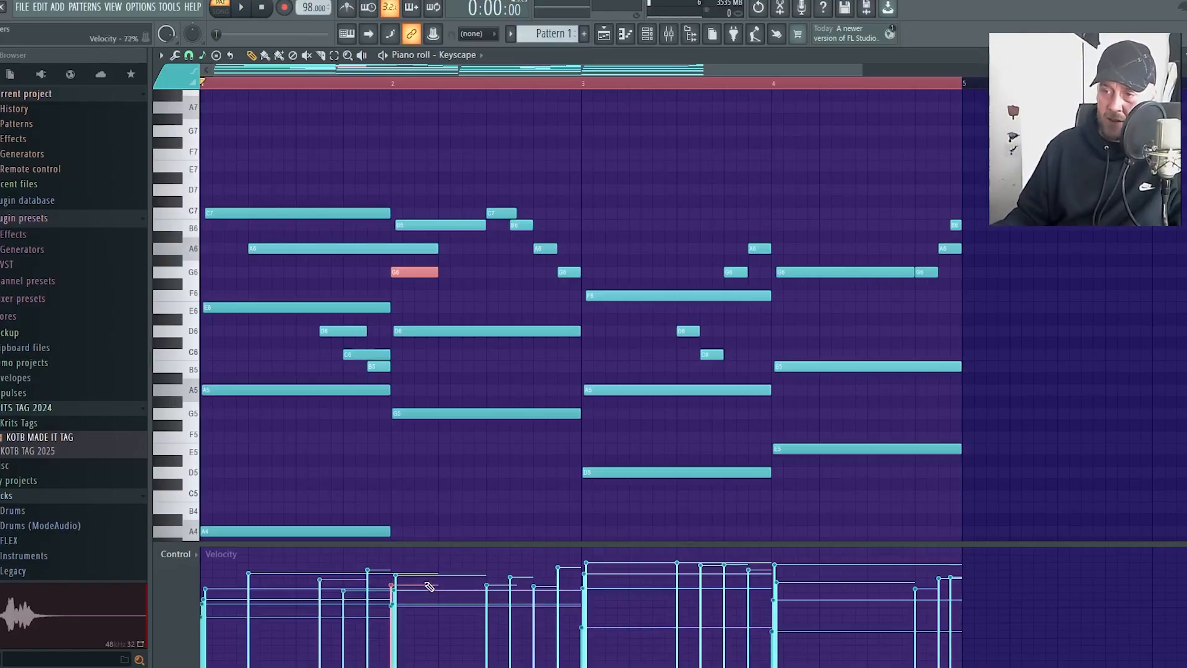
pyautogui.scroll(2, 315, 473)
pyautogui.scroll(-4, 531, 481)
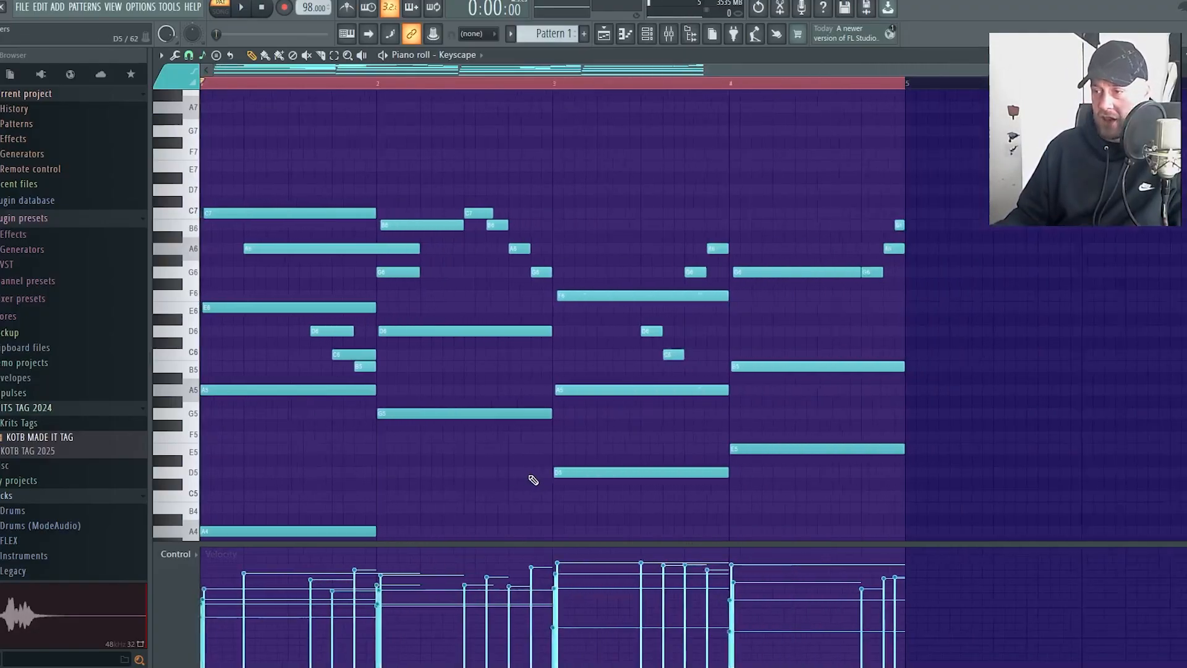
# Lower the velocities of the F6 chord note in bar 3 and the B5 chord note in bar 4
pyautogui.click(473, 295)
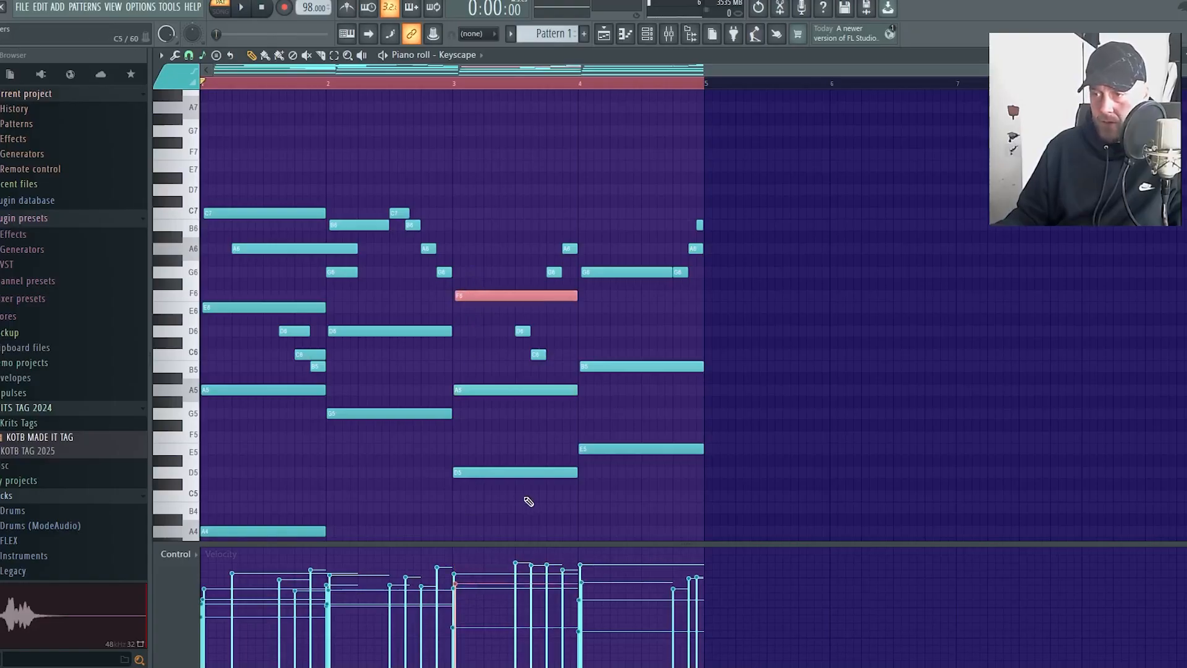
pyautogui.moveTo(529, 502); pyautogui.dragTo(484, 470)
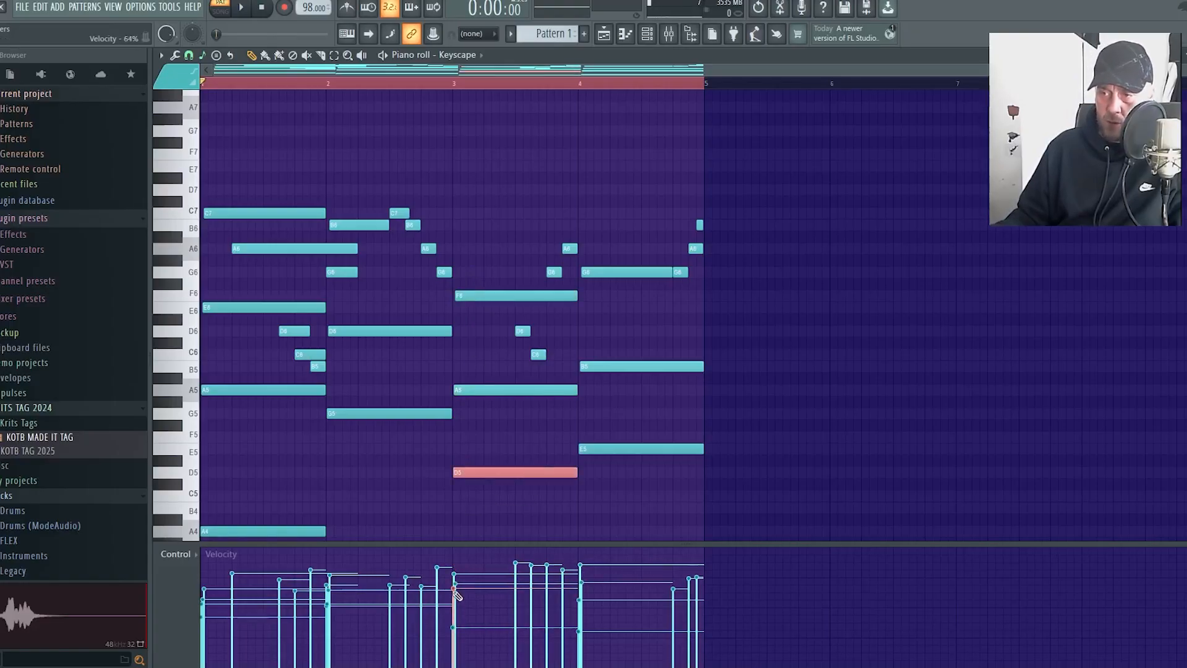
pyautogui.moveTo(695, 476); pyautogui.dragTo(625, 363)
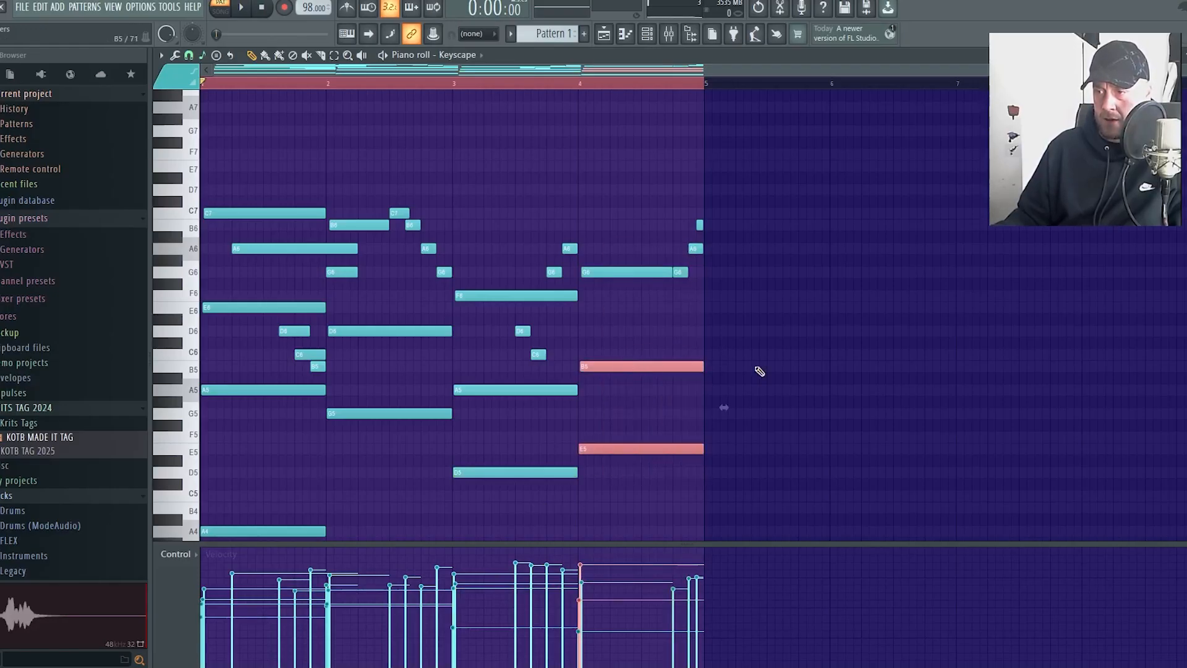
pyautogui.moveTo(724, 351); pyautogui.dragTo(685, 377)
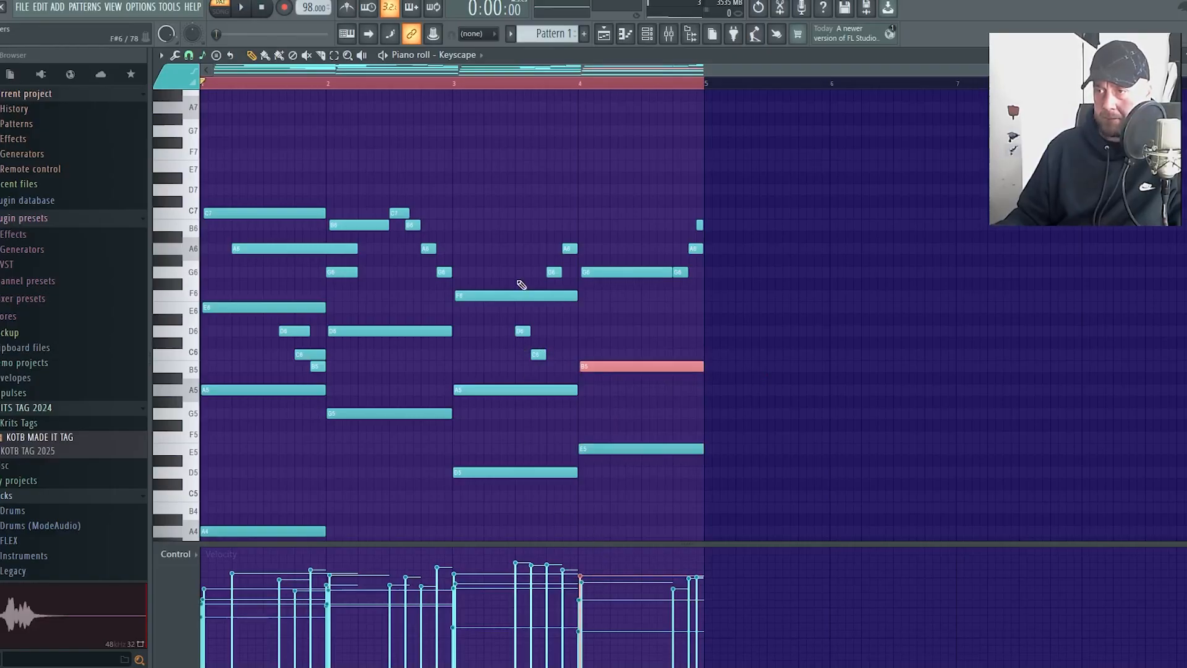
# Lower the velocity of the short D6 melody note in bar 3 and play the pattern from the start
pyautogui.moveTo(533, 220); pyautogui.dragTo(583, 282)
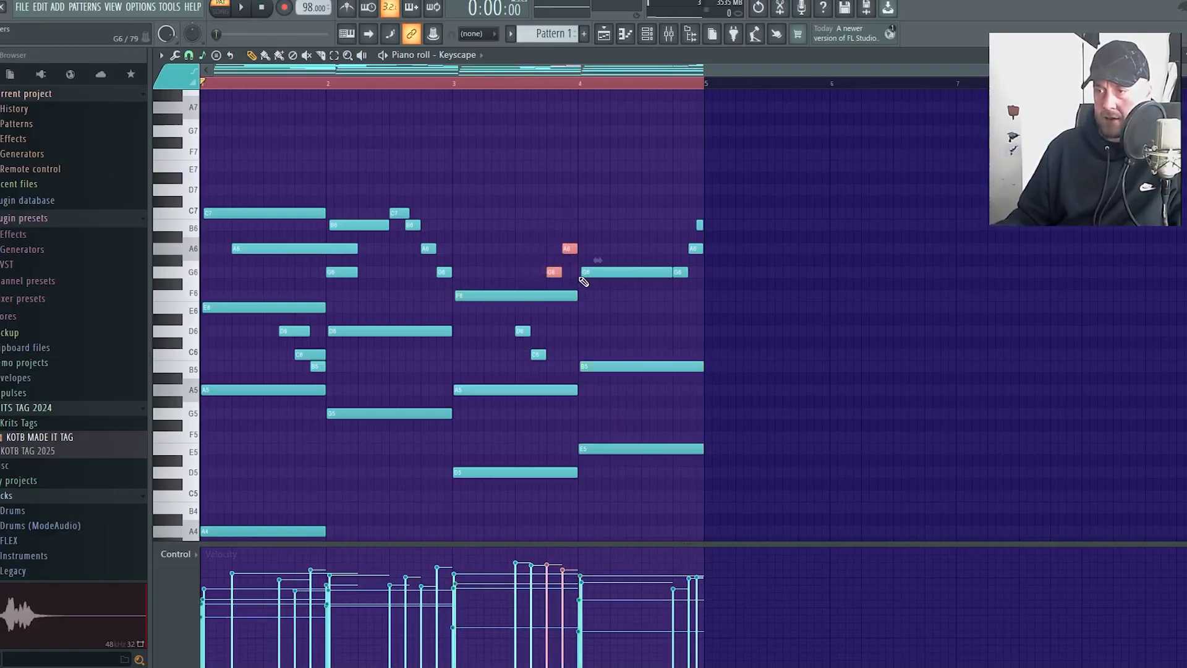
pyautogui.scroll(-2, 578, 285)
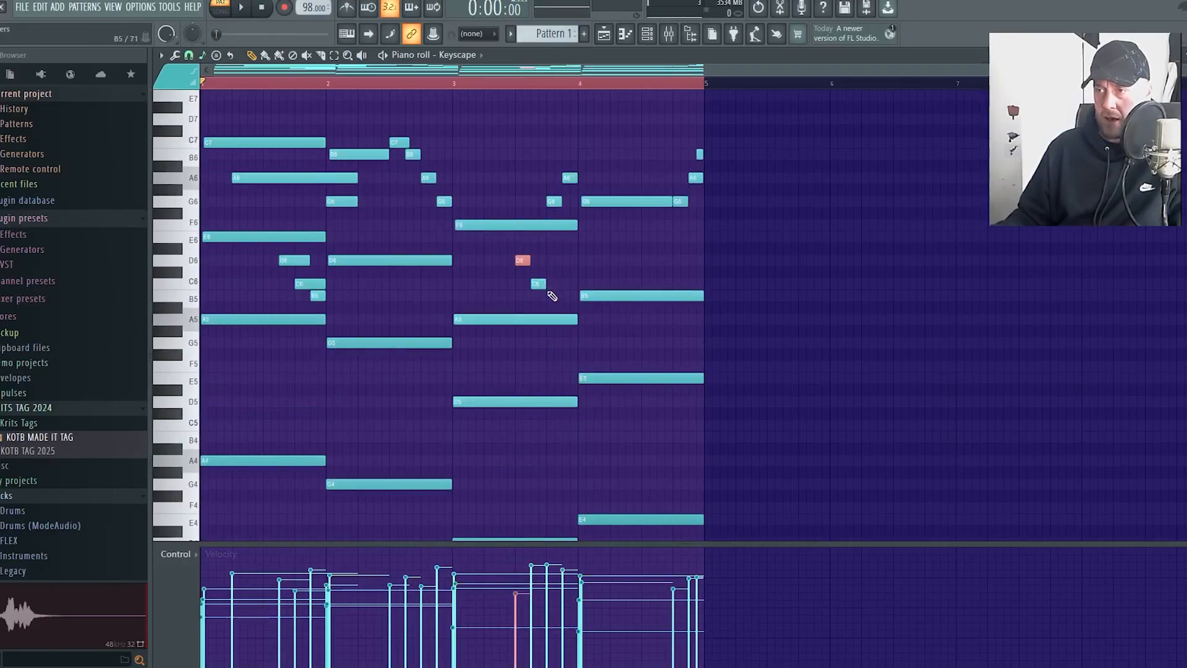
pyautogui.press('space')
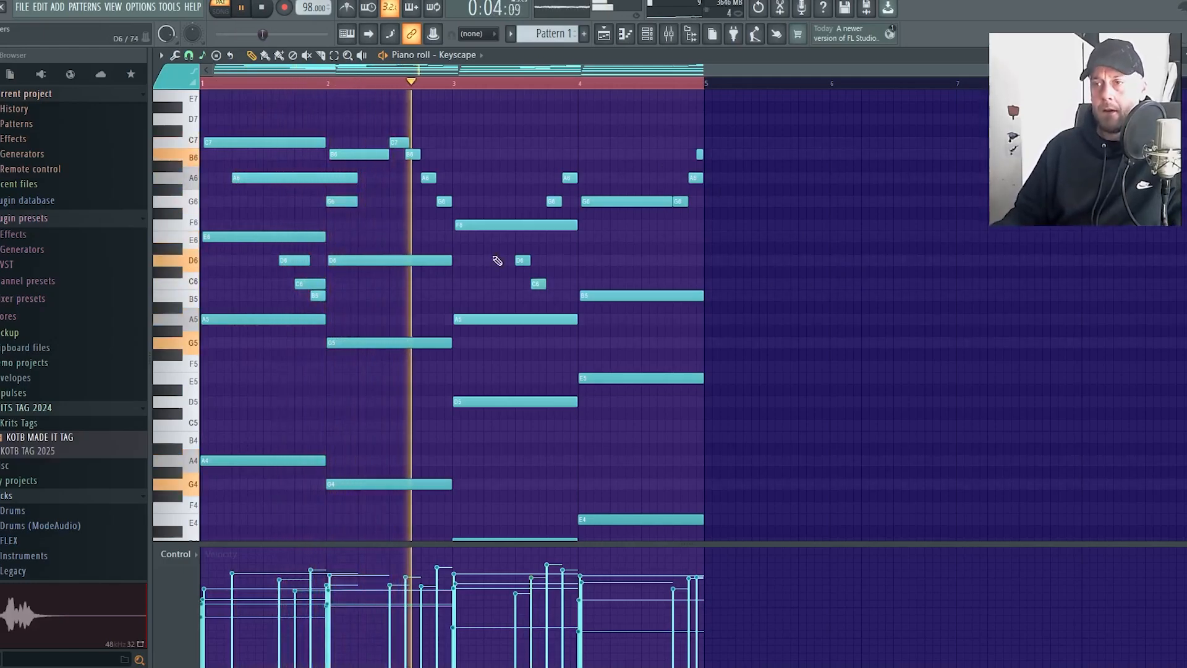
# Select the C6 and B5 melody notes ending bar 1, lower the B5's velocity, and play through the whole pattern
pyautogui.moveTo(334, 302); pyautogui.dragTo(294, 278)
pyautogui.click(313, 586)
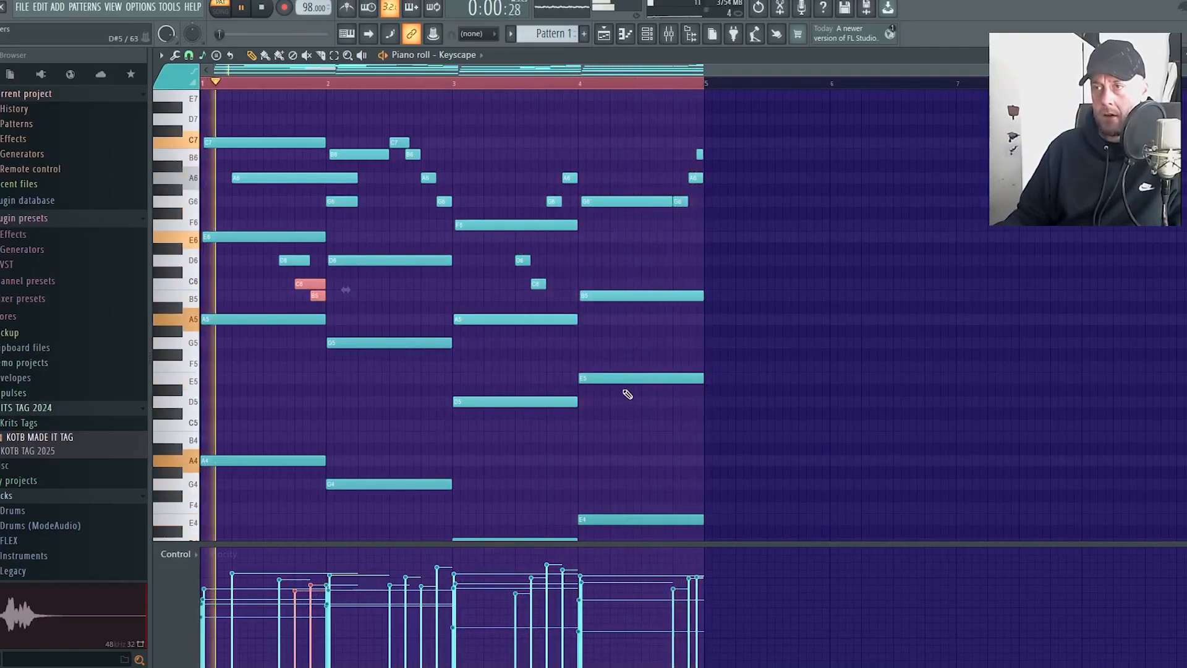
pyautogui.scroll(-1, 432, 296)
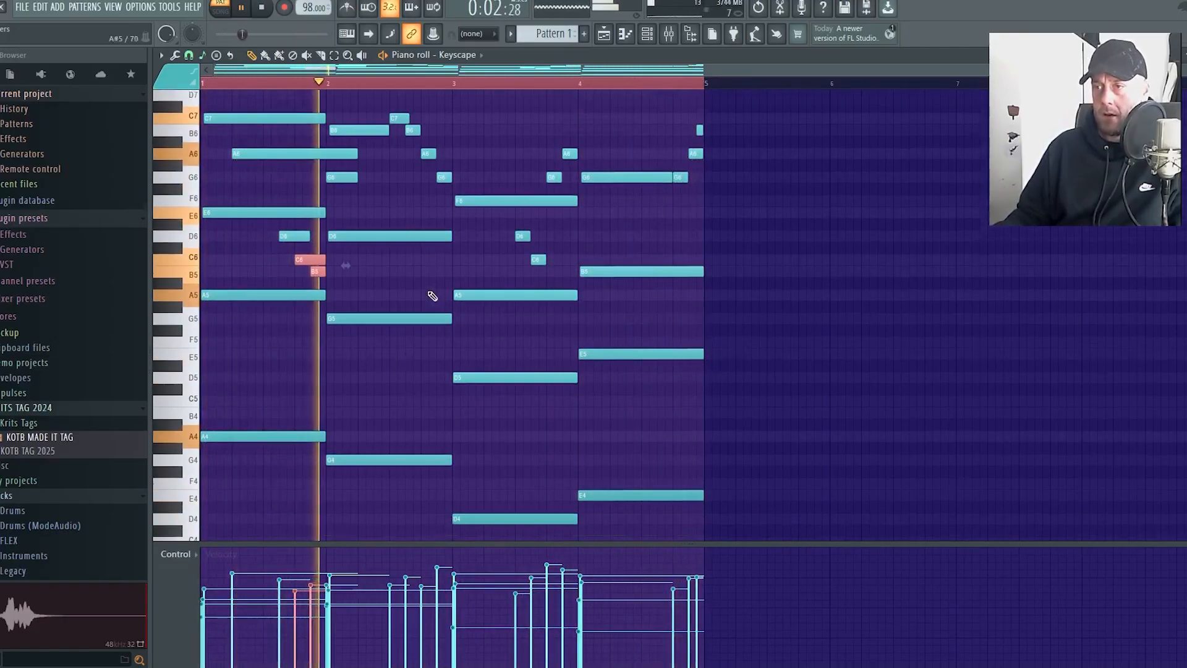
pyautogui.keyDown('ctrl'); pyautogui.click(391, 339); pyautogui.keyUp('ctrl')
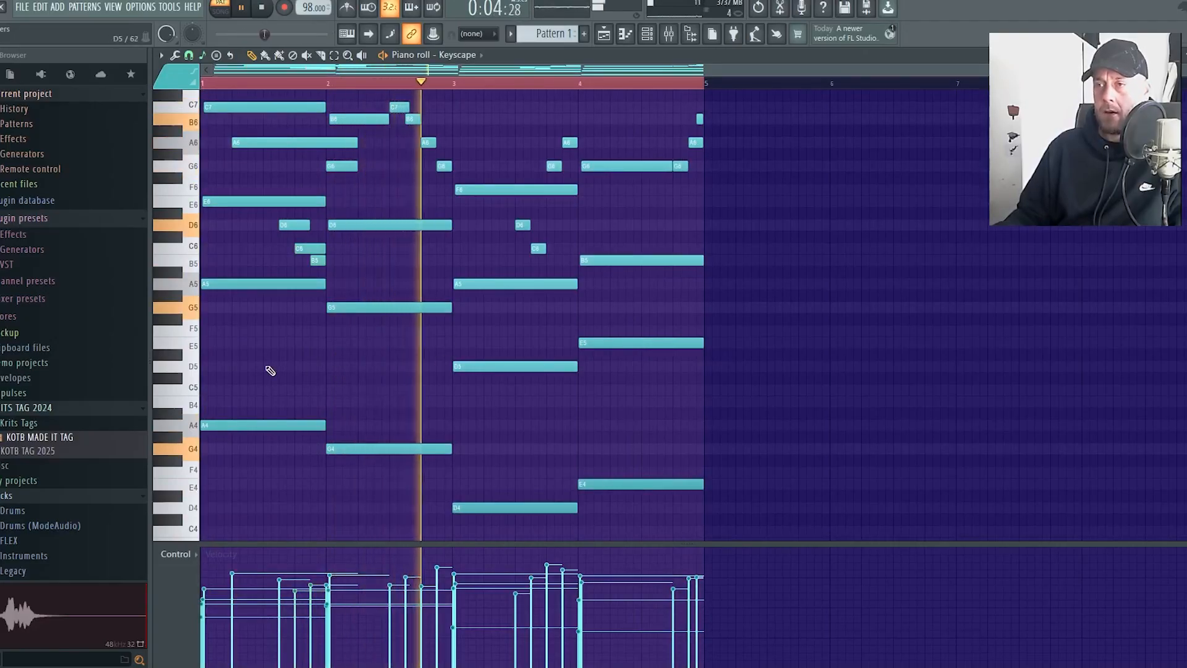
pyautogui.scroll(1, 270, 367)
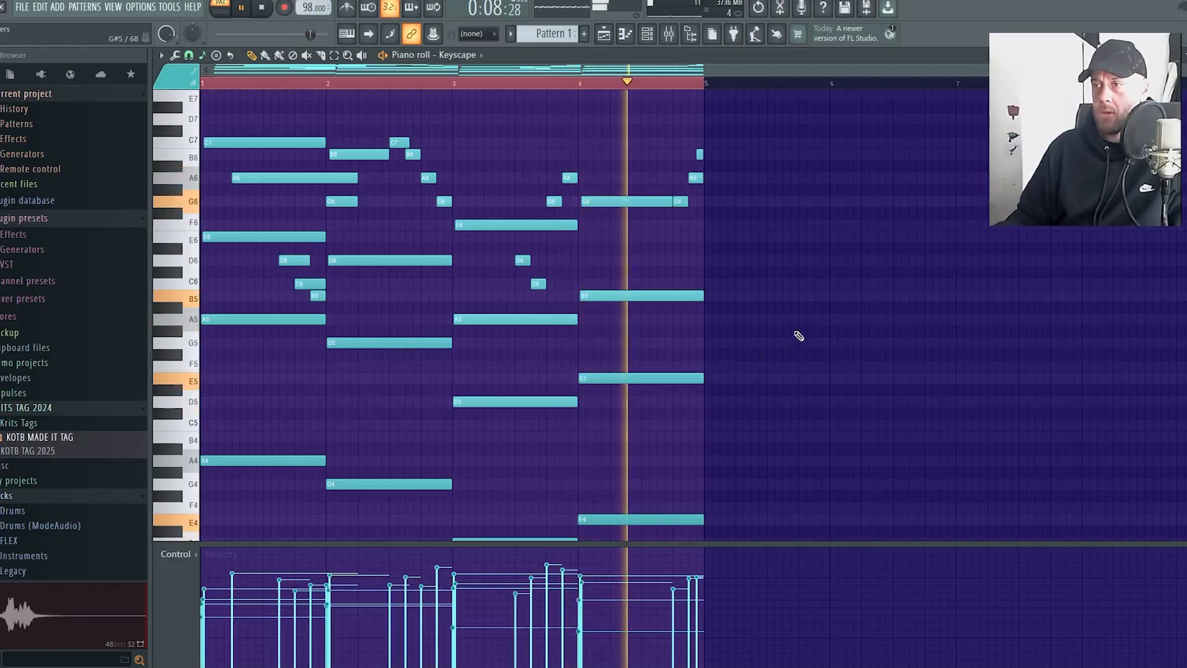
pyautogui.press('space')
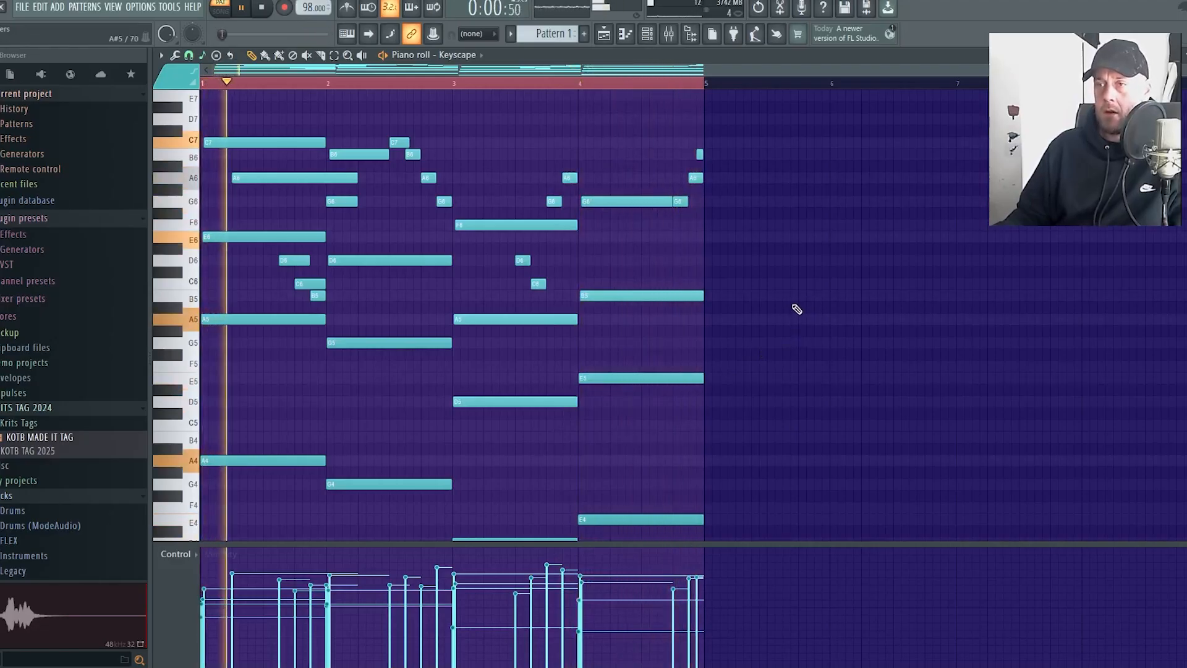
pyautogui.scroll(-1, 847, 409)
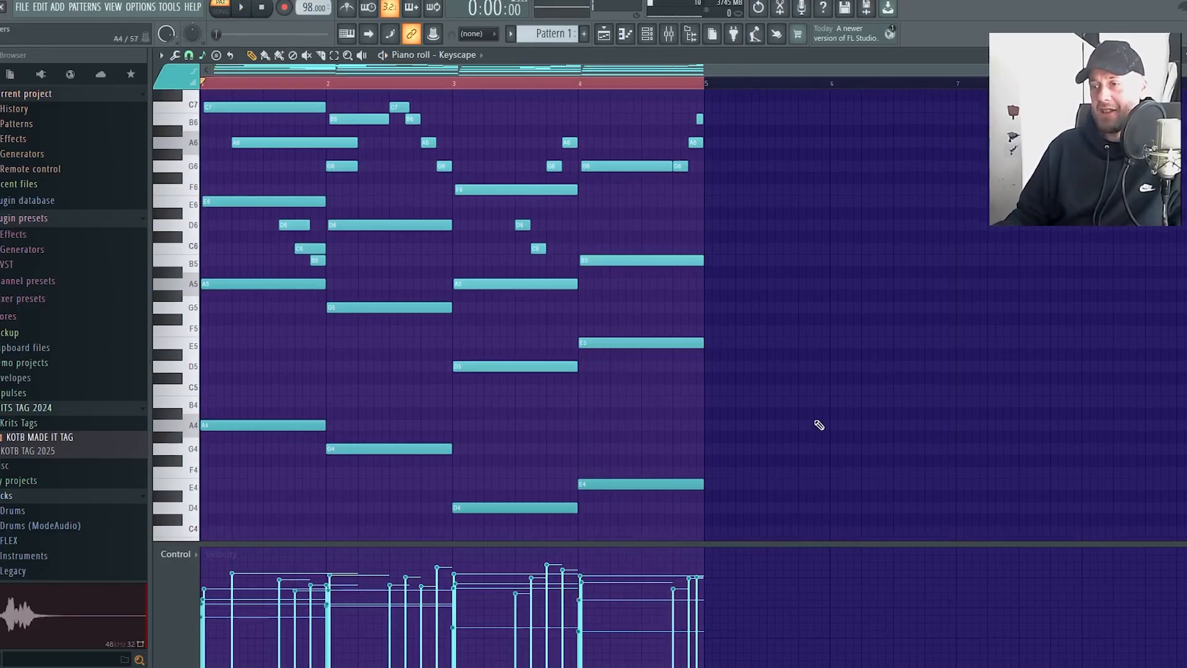
# Select every note in the four-bar pattern and duplicate the whole progression into bars 5 to 8
pyautogui.hotkey('ctrl', 'a')
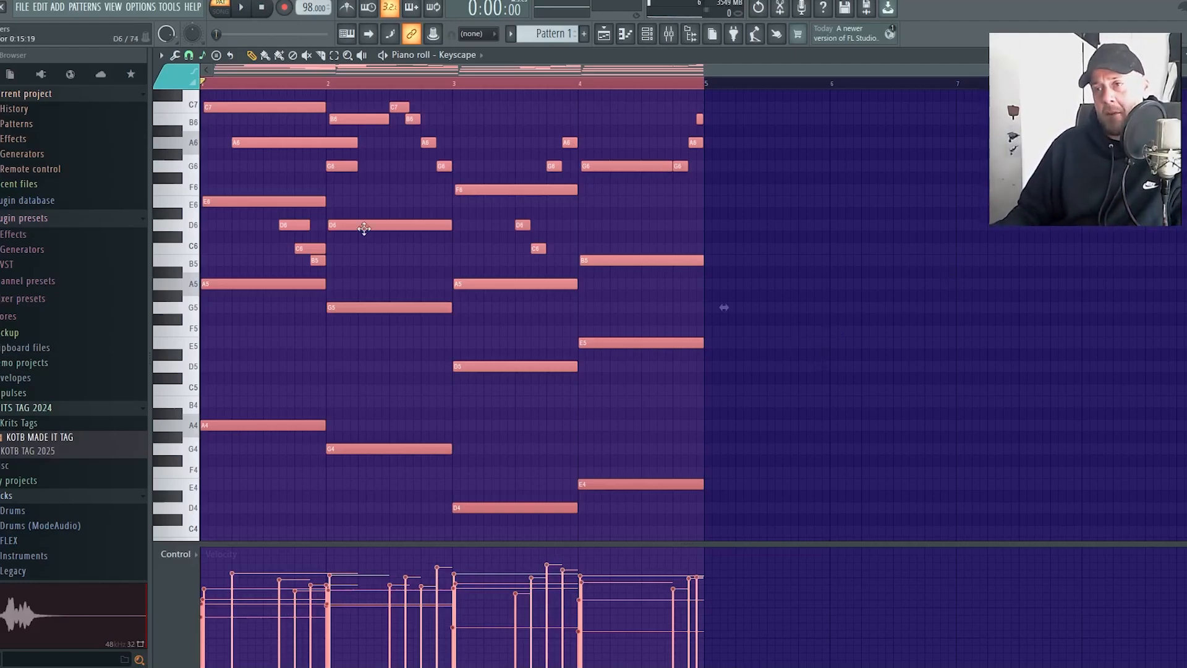
pyautogui.hotkey('ctrl', 'd')
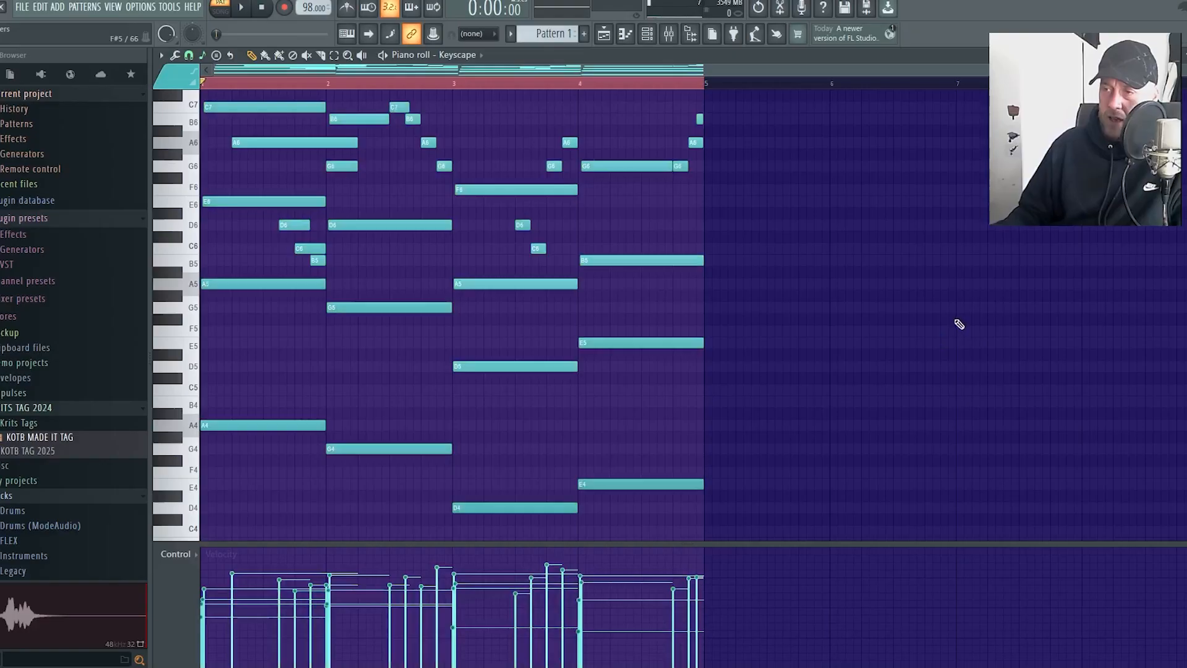
pyautogui.hotkey('ctrl', 'a')
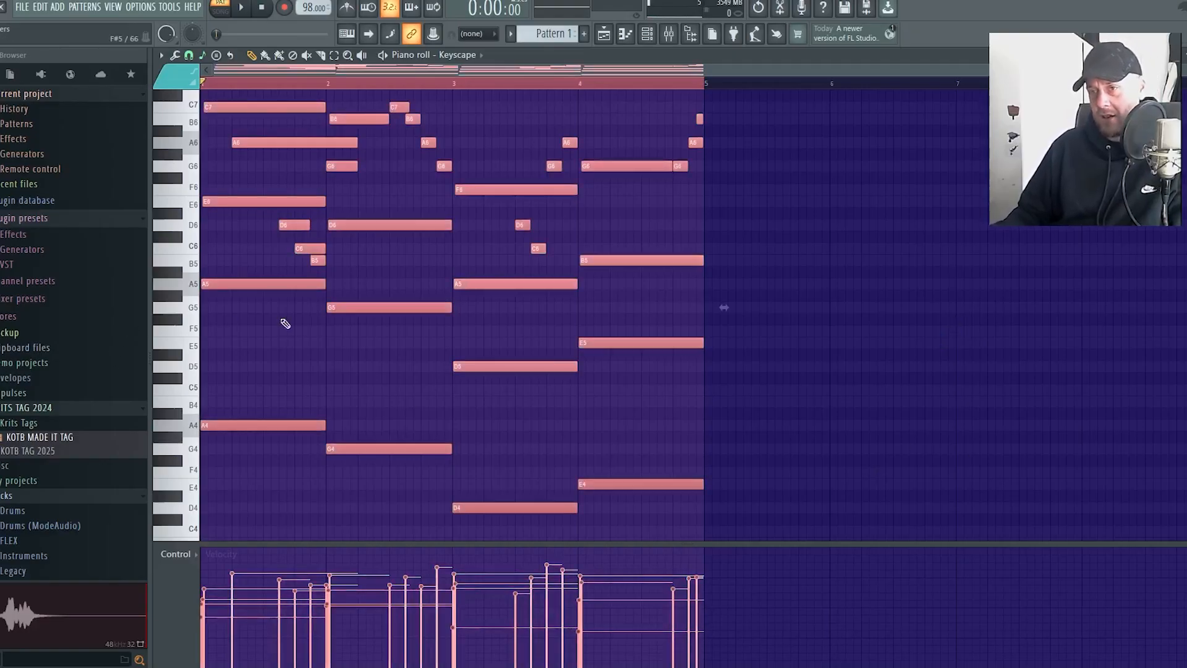
pyautogui.keyDown('shift'); pyautogui.moveTo(254, 283); pyautogui.dragTo(756, 286); pyautogui.keyUp('shift')
pyautogui.hotkey('ctrl', 'd')
pyautogui.scroll(-3, 705, 273)
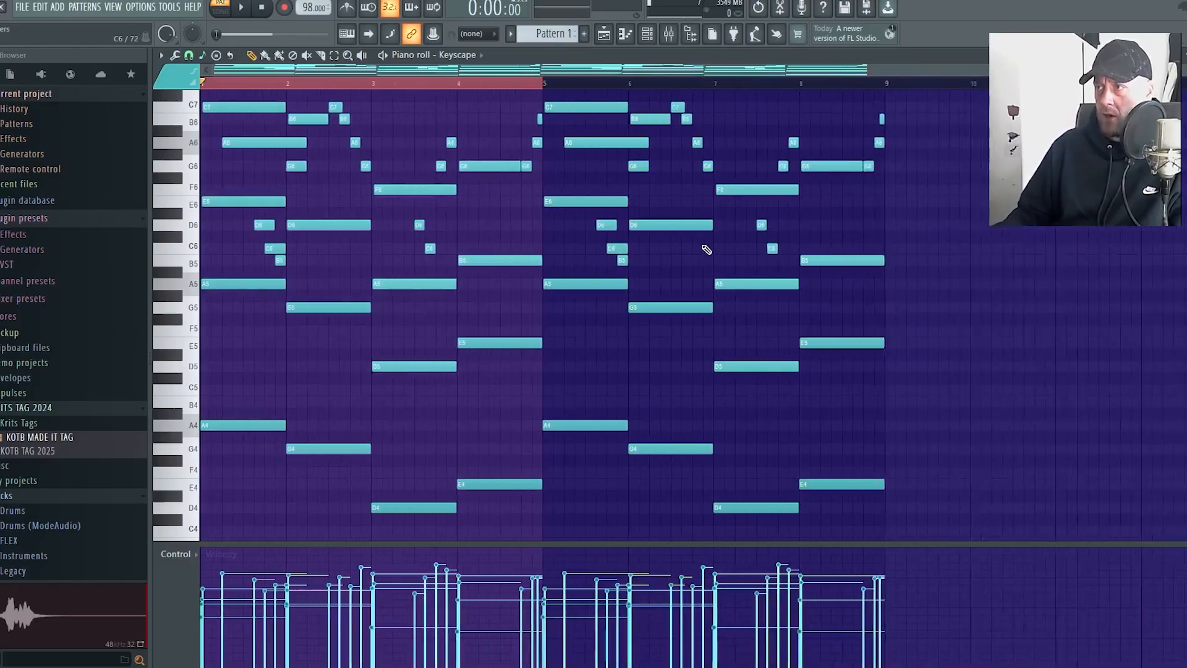
pyautogui.scroll(1, 719, 215)
pyautogui.click(491, 84)
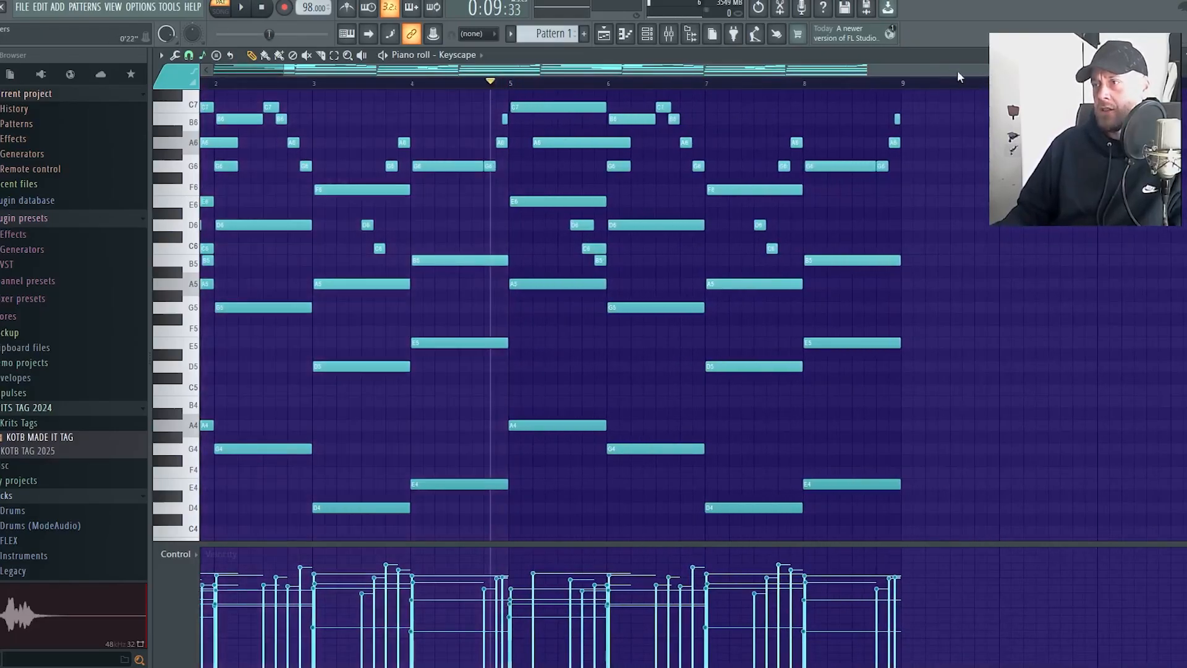
# Duplicate the full eight-bar pattern into bars 9 to 16 and transpose the copy down one octave
pyautogui.hotkey('ctrl', 'a')
pyautogui.scroll(-1, 1073, 283)
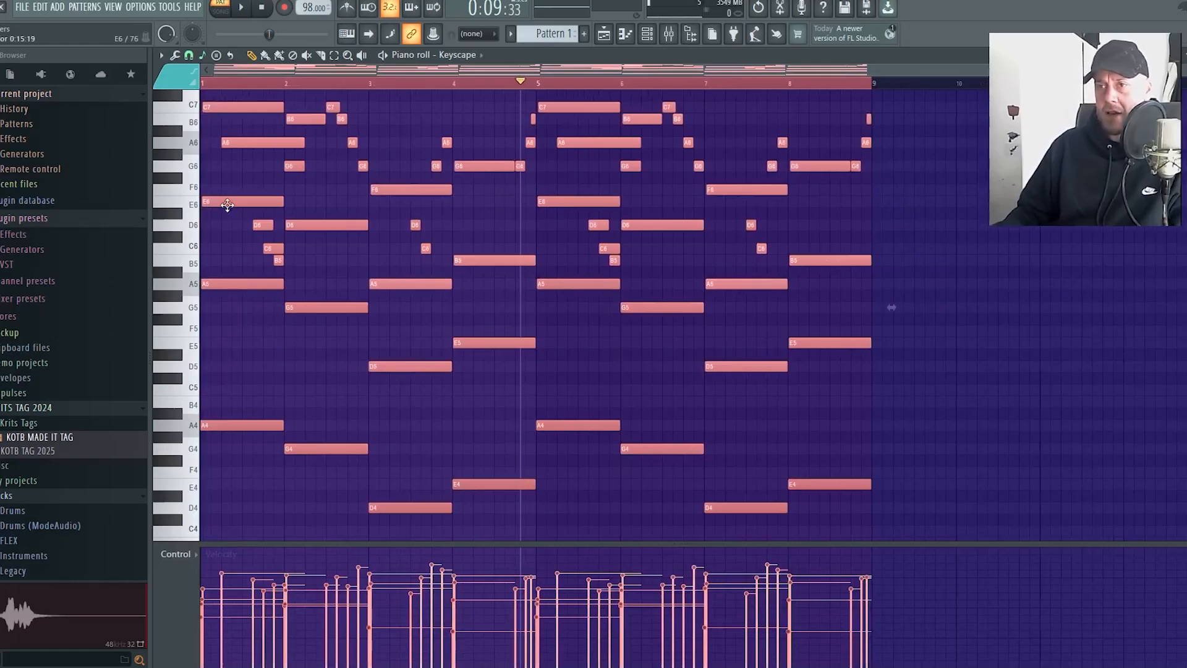
pyautogui.hotkey('ctrl', 'b')
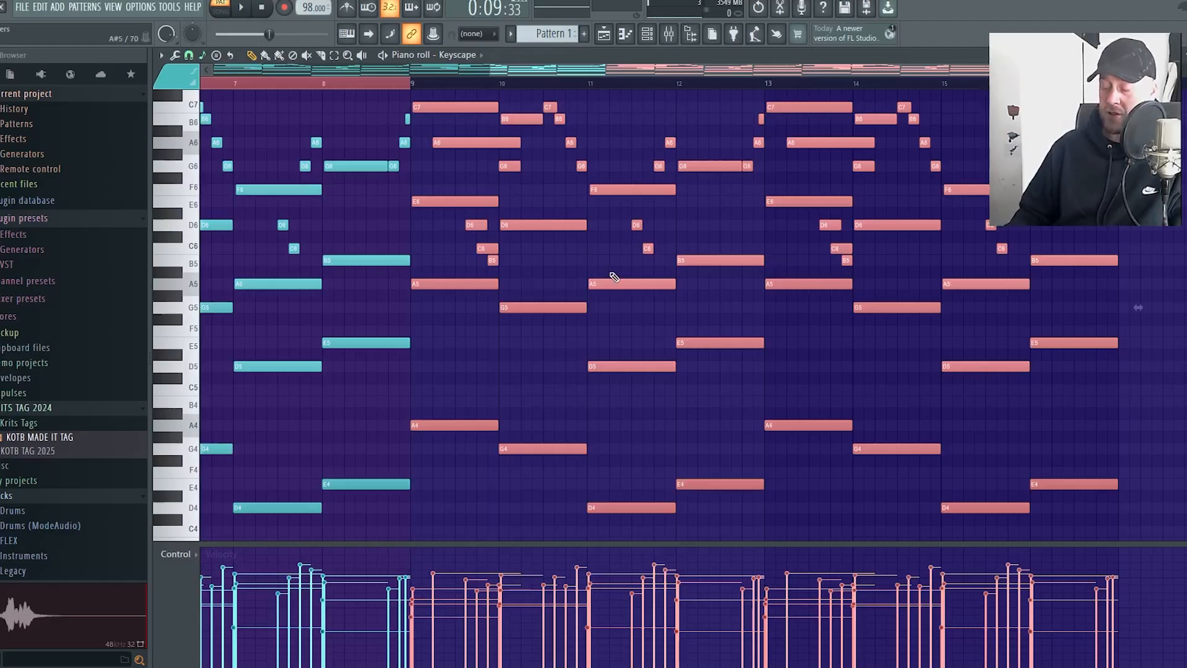
pyautogui.hotkey('ctrl', 'Down')
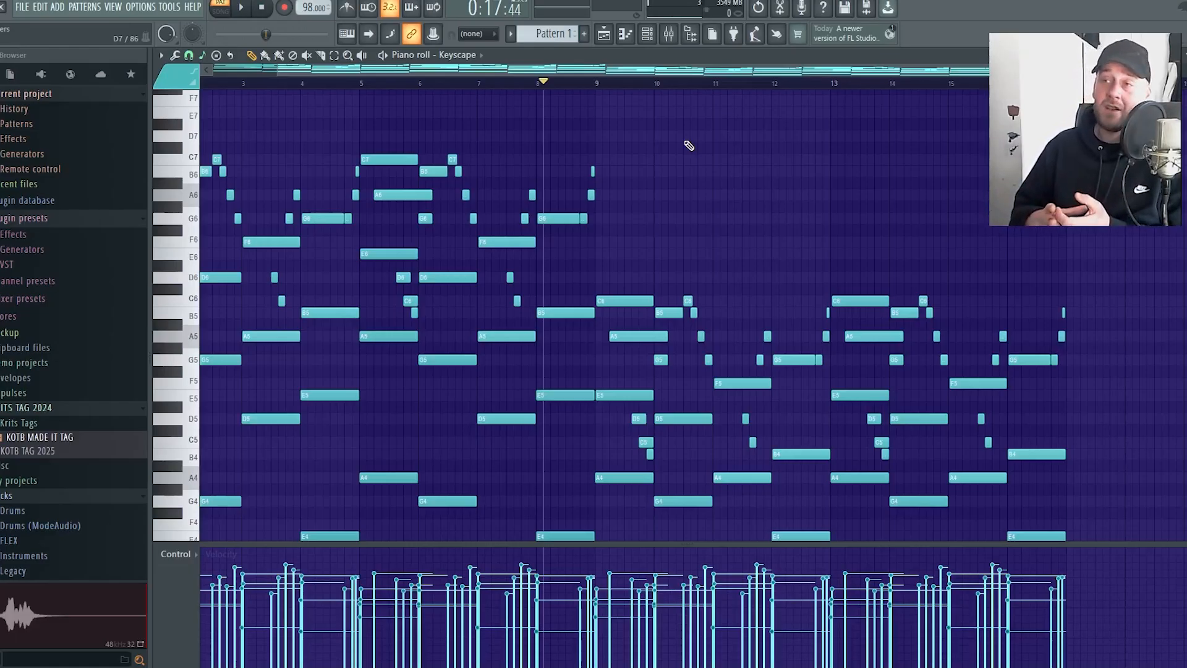
# Play back the lowered section from the end of bar 8 while checking its notes down to the bass
pyautogui.press('space')
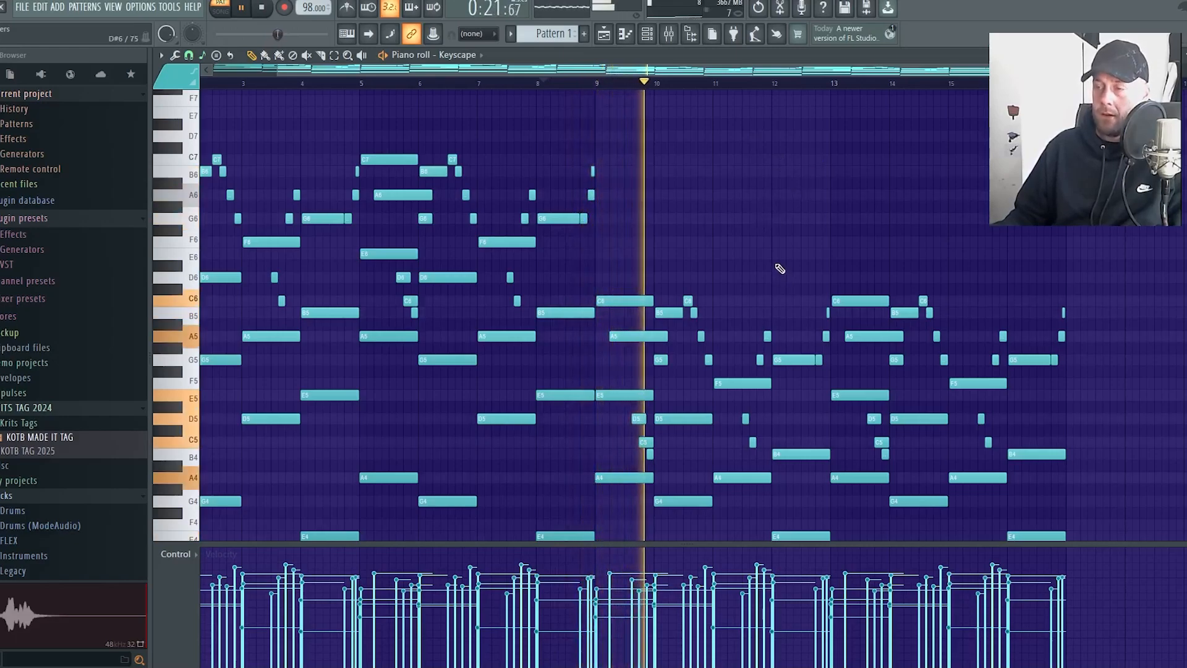
pyautogui.scroll(-3, 866, 183)
pyautogui.scroll(-2, 866, 183)
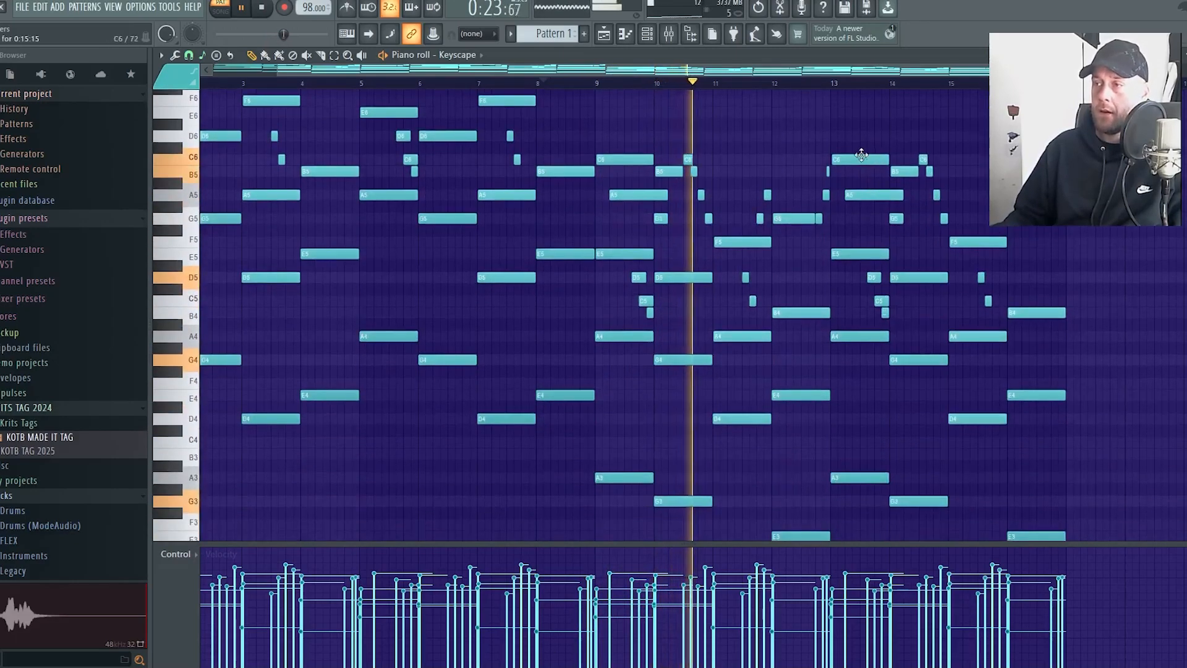
pyautogui.scroll(-1, 1039, 458)
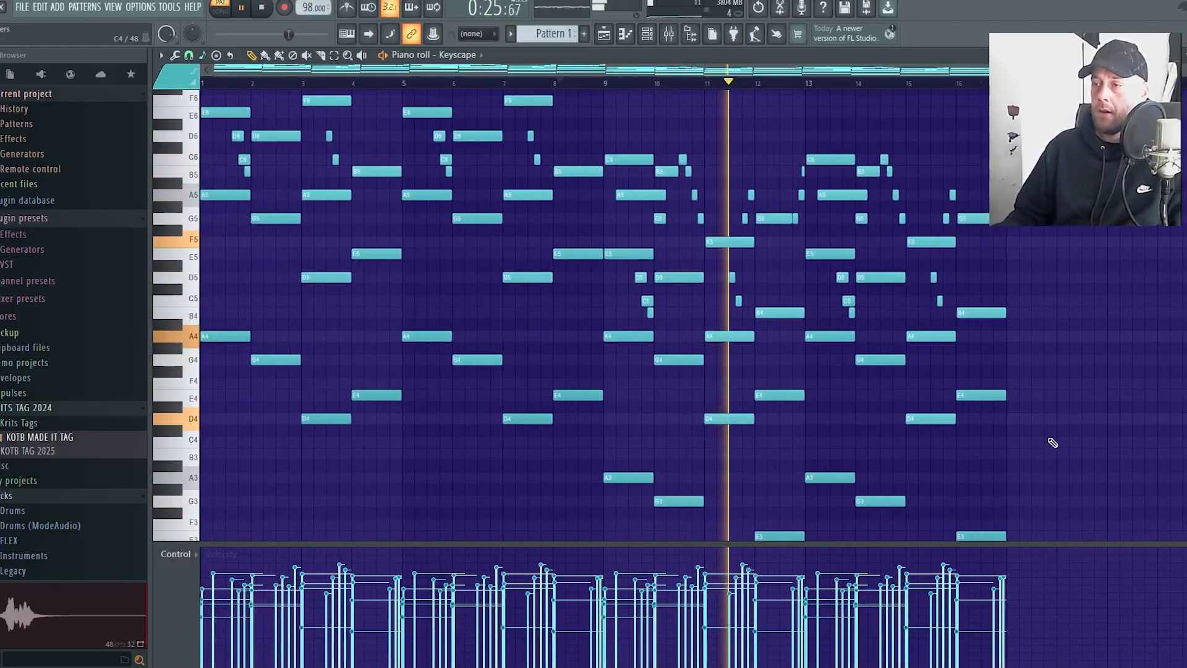
pyautogui.scroll(-4, 1049, 442)
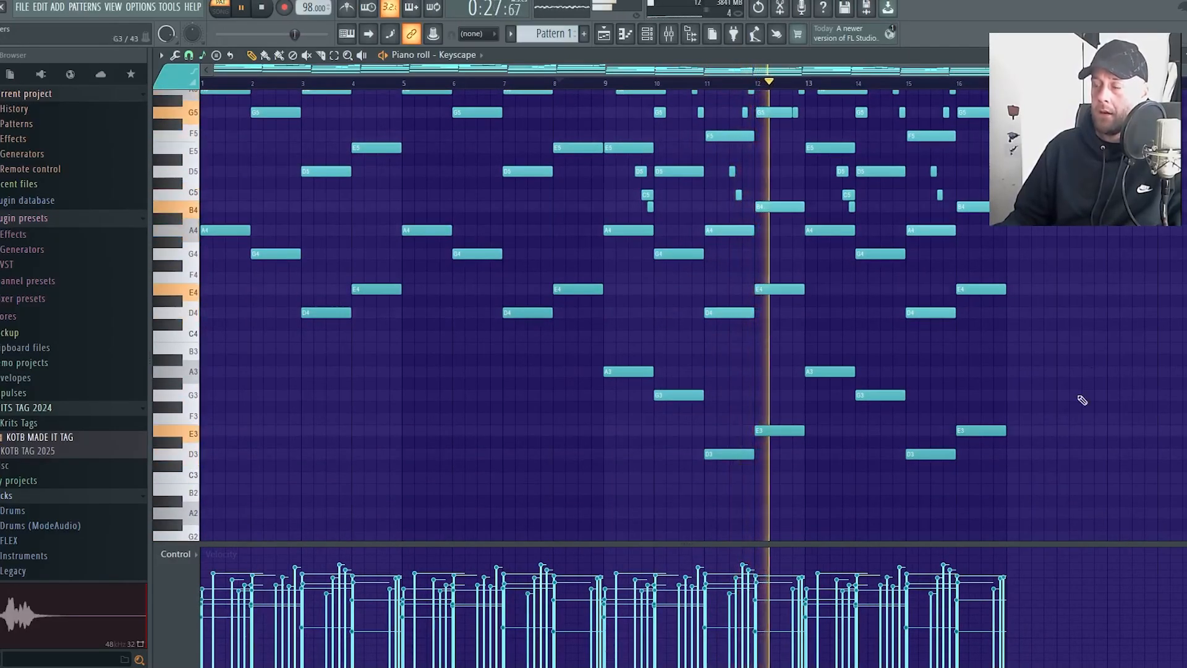
pyautogui.scroll(4, 1094, 281)
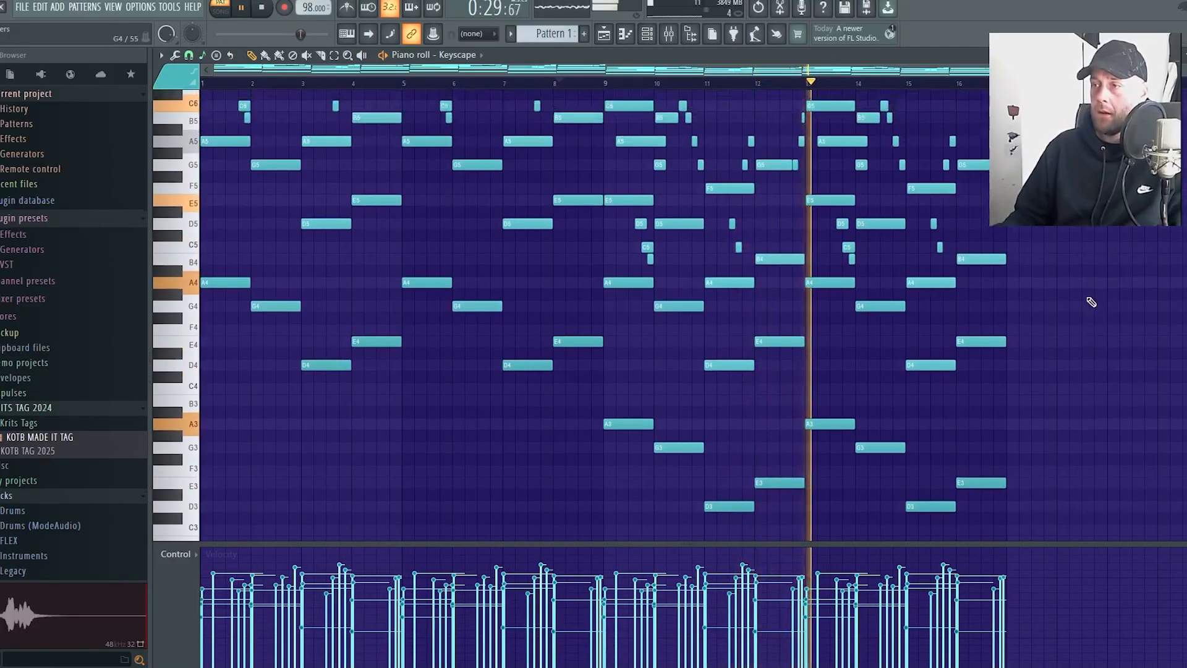
pyautogui.scroll(-3, 1088, 296)
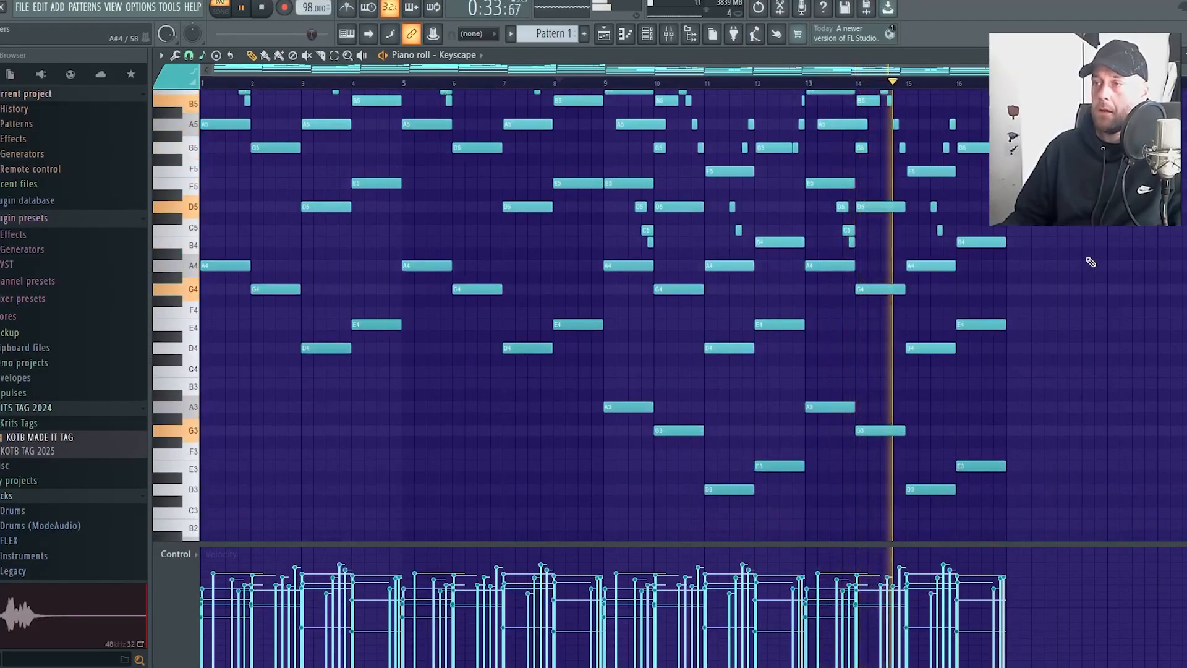
pyautogui.press('space')
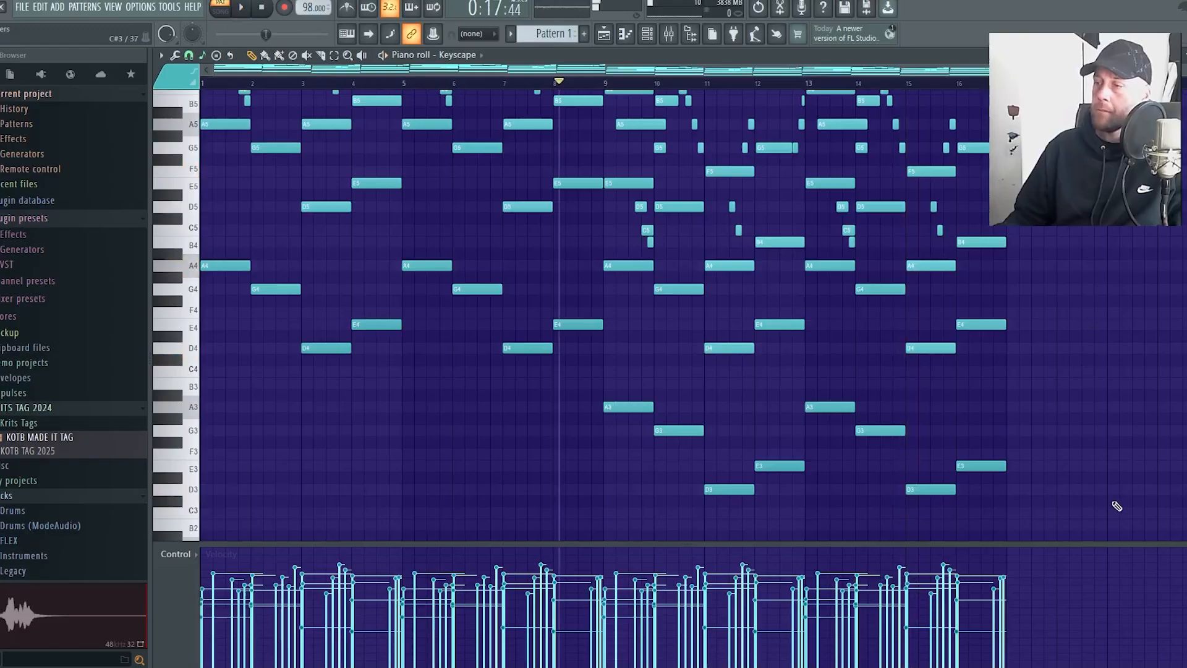
# Duplicate the notes of bars 9 to 16 into bars 17 to 24, raise the copy two octaves, and deselect it
pyautogui.moveTo(1116, 506); pyautogui.dragTo(1028, 175)
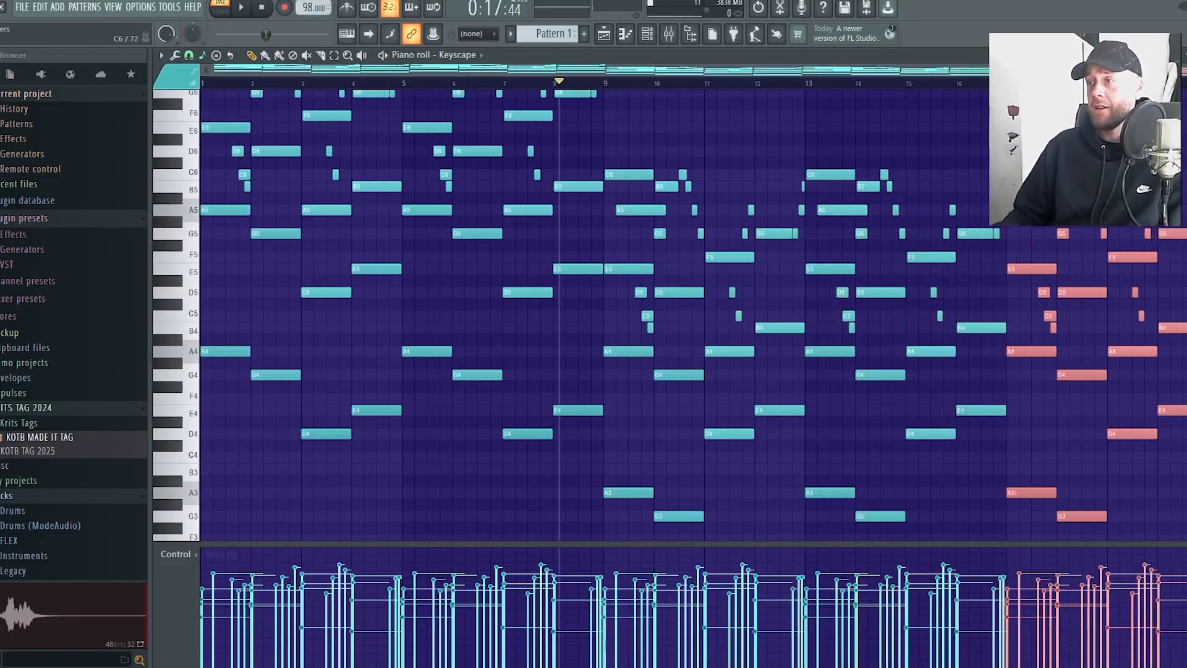
pyautogui.scroll(5, 1028, 175)
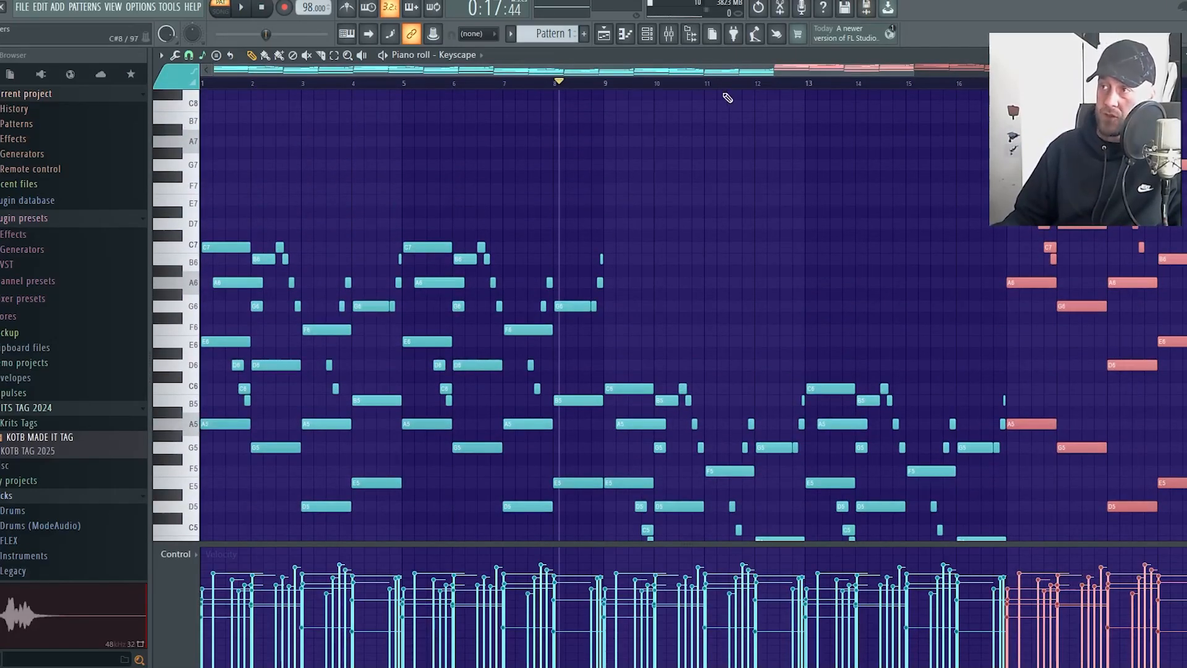
pyautogui.moveTo(914, 73); pyautogui.dragTo(1051, 73)
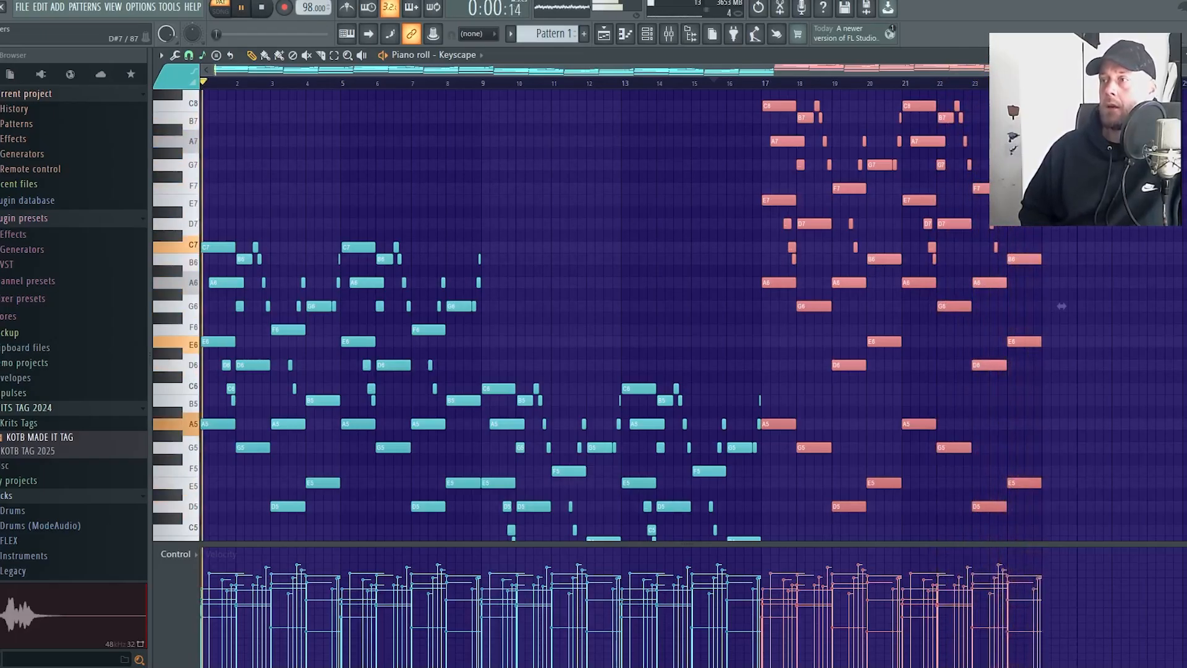
pyautogui.hotkey('ctrl', 'd')
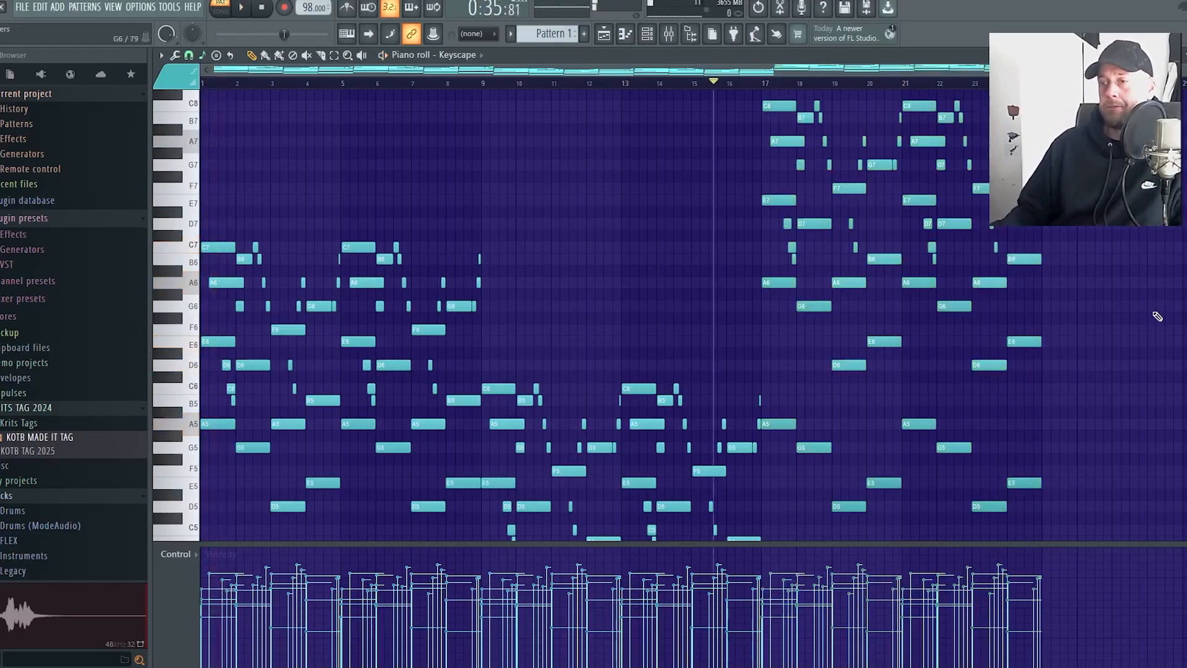
pyautogui.scroll(-2, 1082, 323)
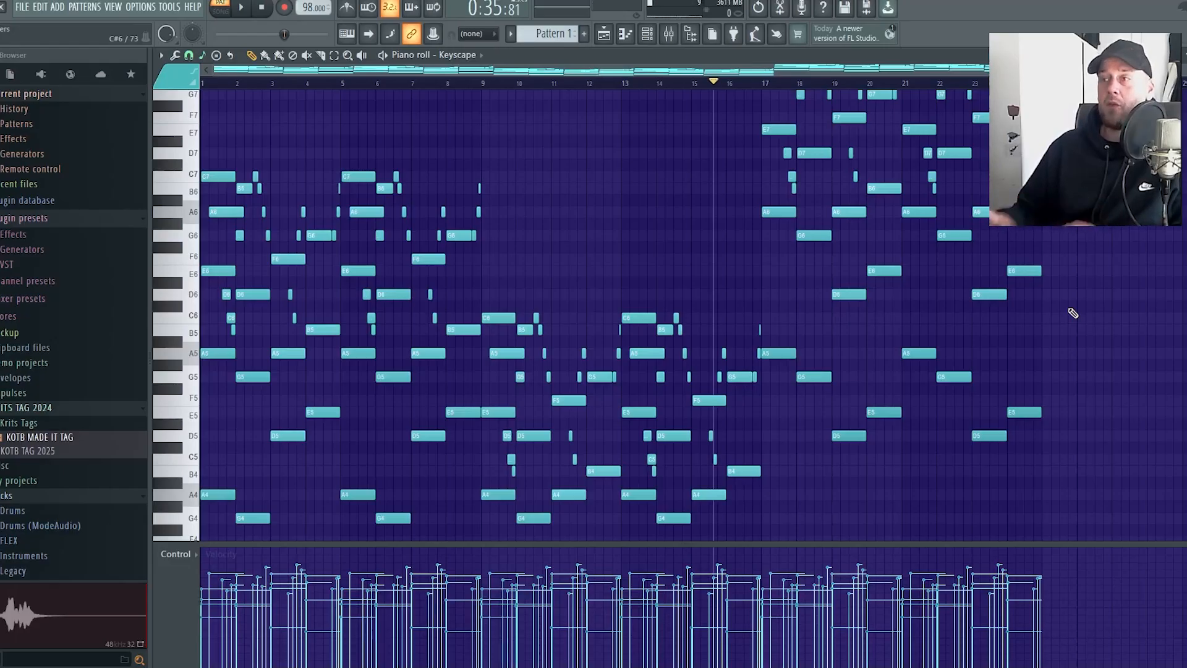
# Insert a Kontakt 7 channel alongside Keyscape and load the CH - VLN4 1826 Old Violin EX instrument
pyautogui.press('F7')
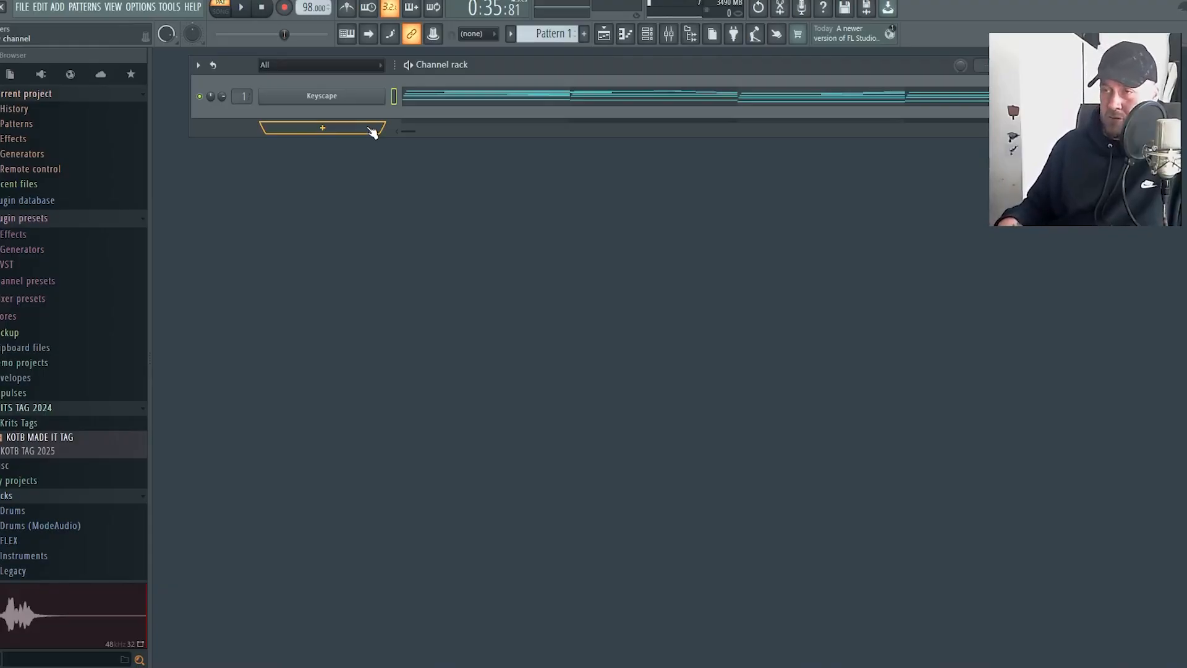
pyautogui.rightClick(375, 100)
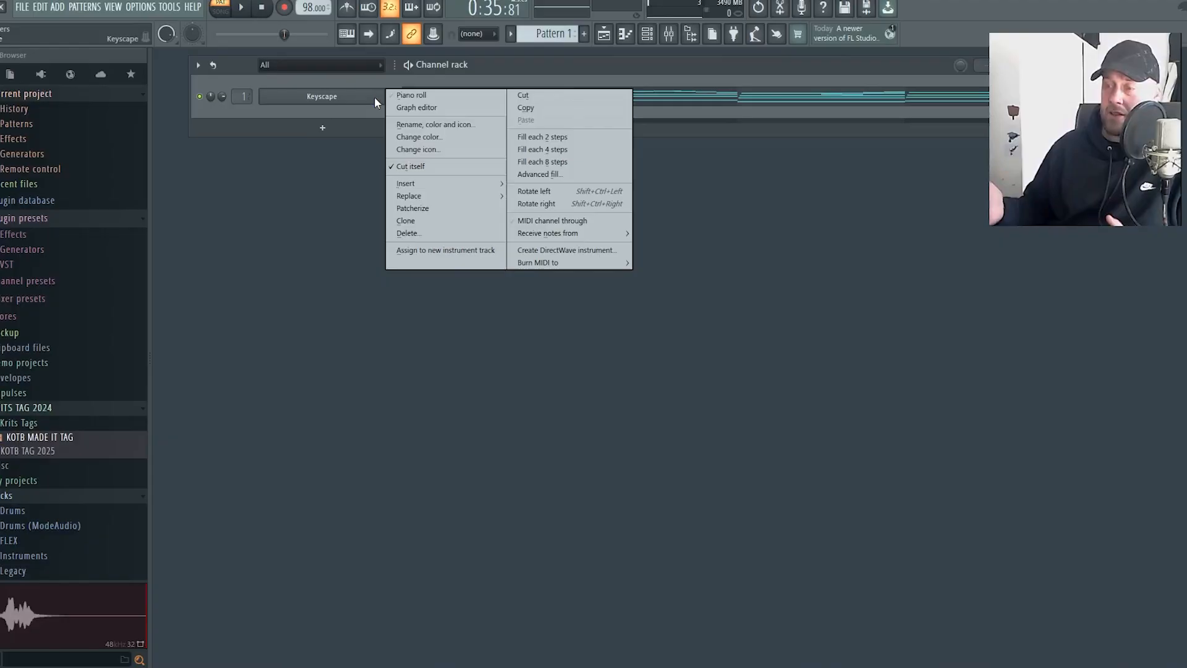
pyautogui.moveTo(465, 190)
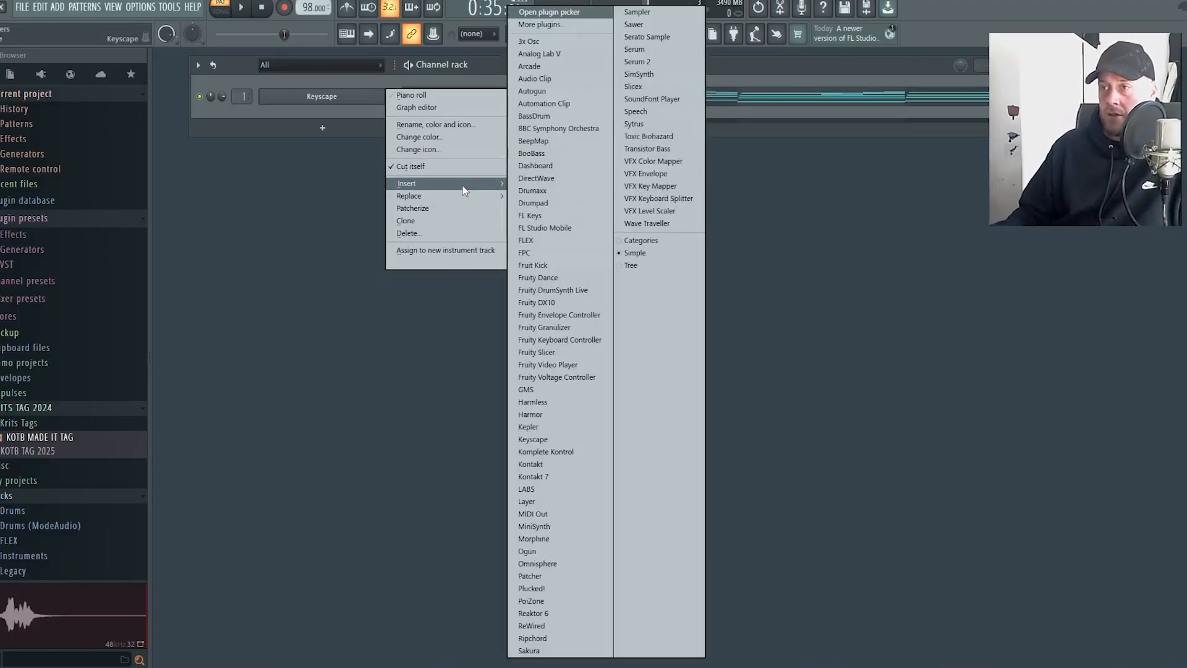
pyautogui.click(569, 478)
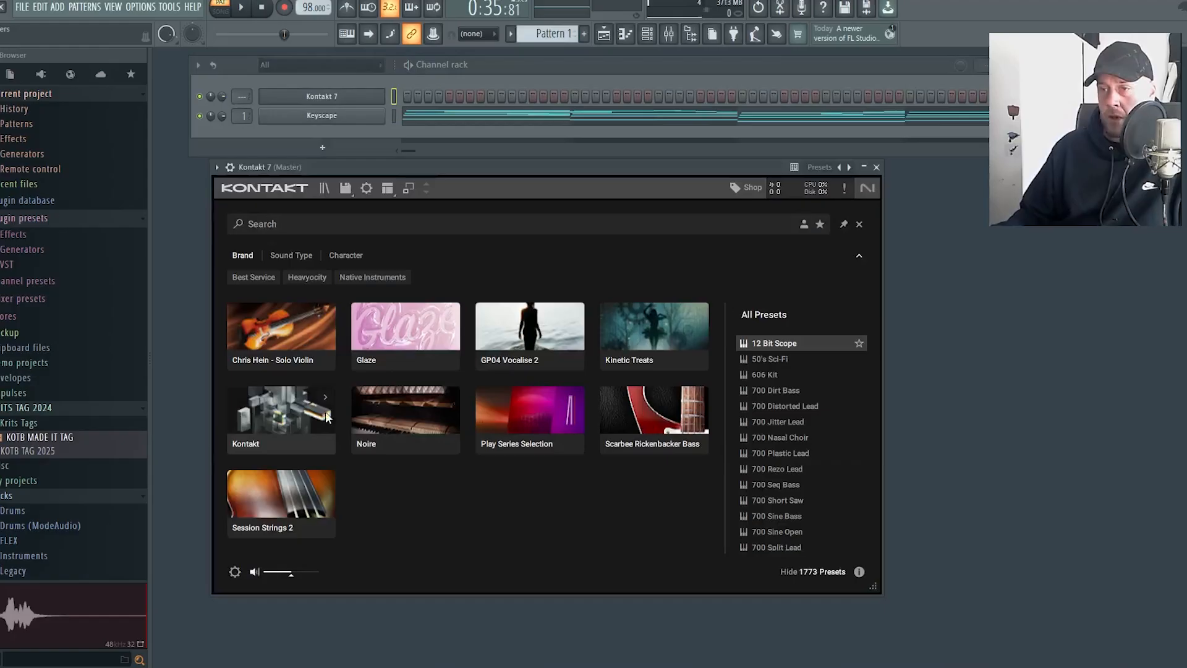
pyautogui.click(275, 333)
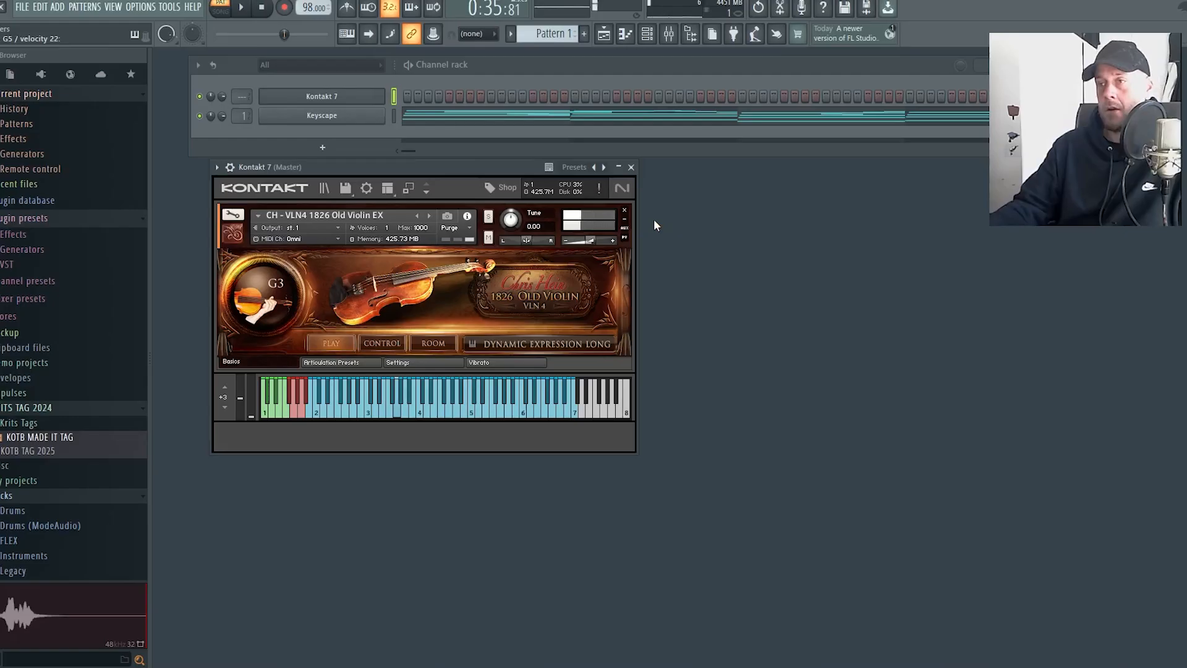
pyautogui.rightClick(328, 102)
pyautogui.click(414, 108)
pyautogui.rightClick(367, 100)
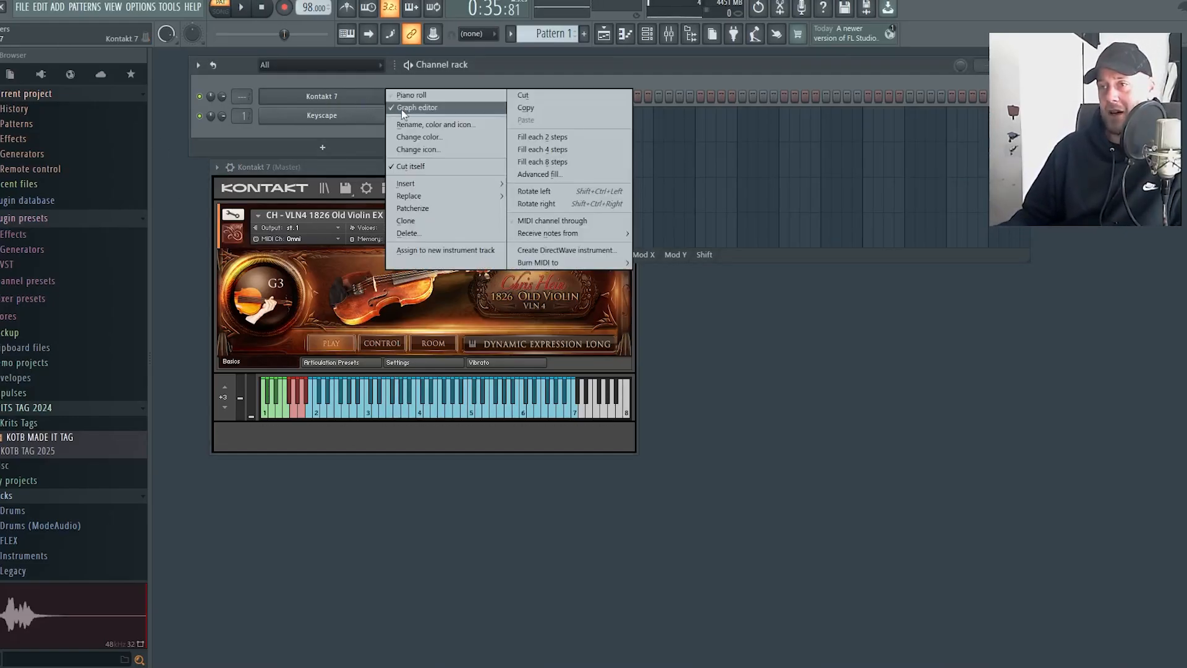
pyautogui.click(402, 108)
# Open the Kontakt 7 violin channel's piano roll at bar 1, using the Keyscape ghost notes as a guide
pyautogui.rightClick(373, 98)
pyautogui.click(403, 96)
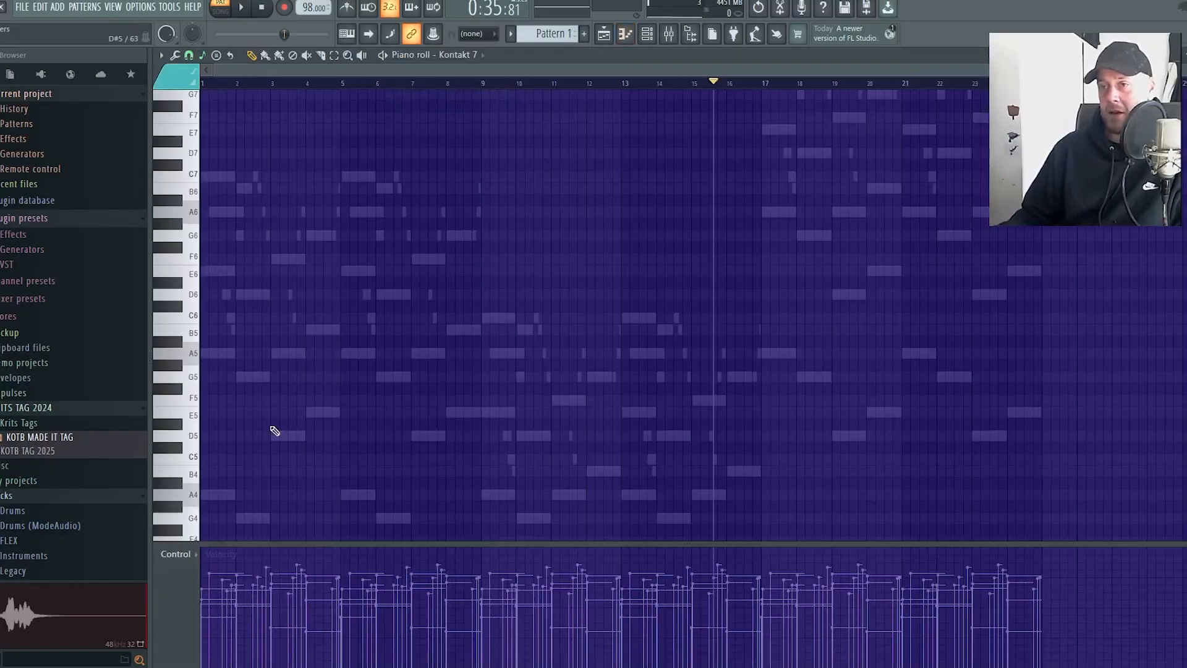
pyautogui.scroll(4, 261, 276)
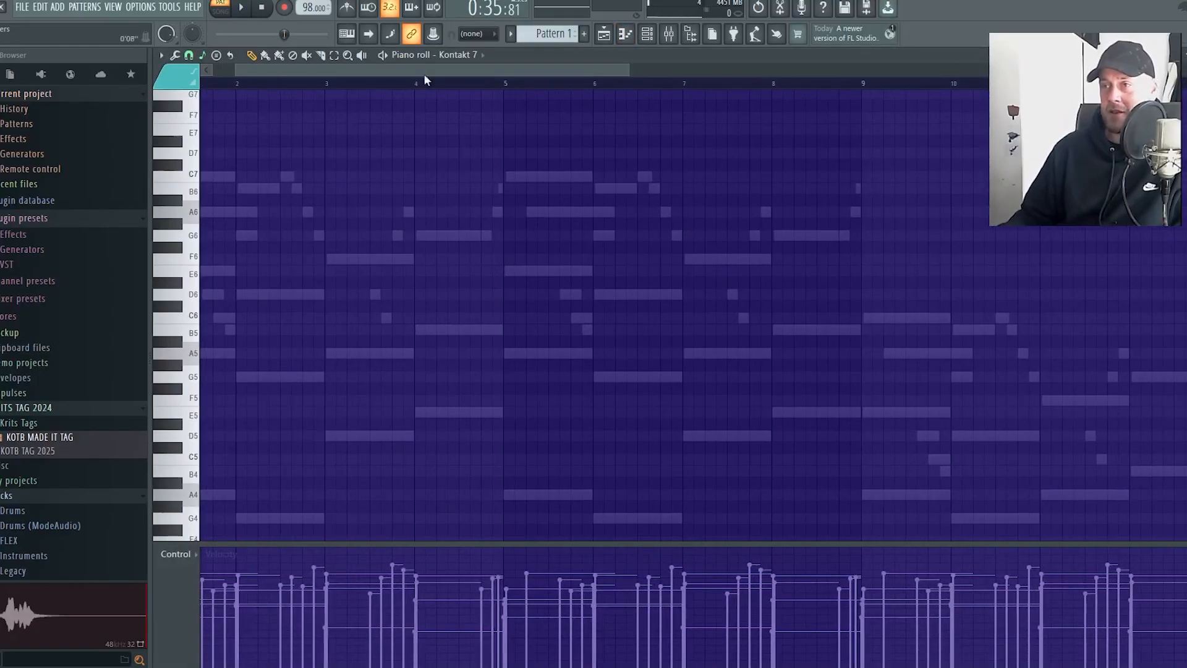
pyautogui.moveTo(449, 69); pyautogui.dragTo(343, 68)
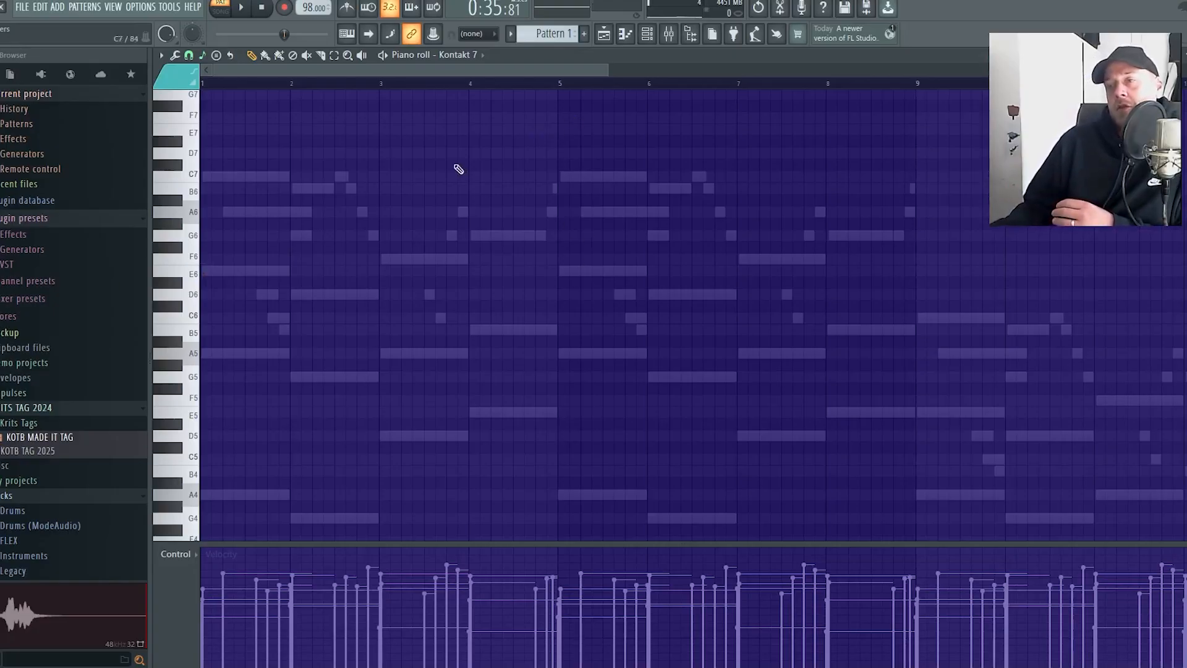
pyautogui.scroll(-4, 347, 358)
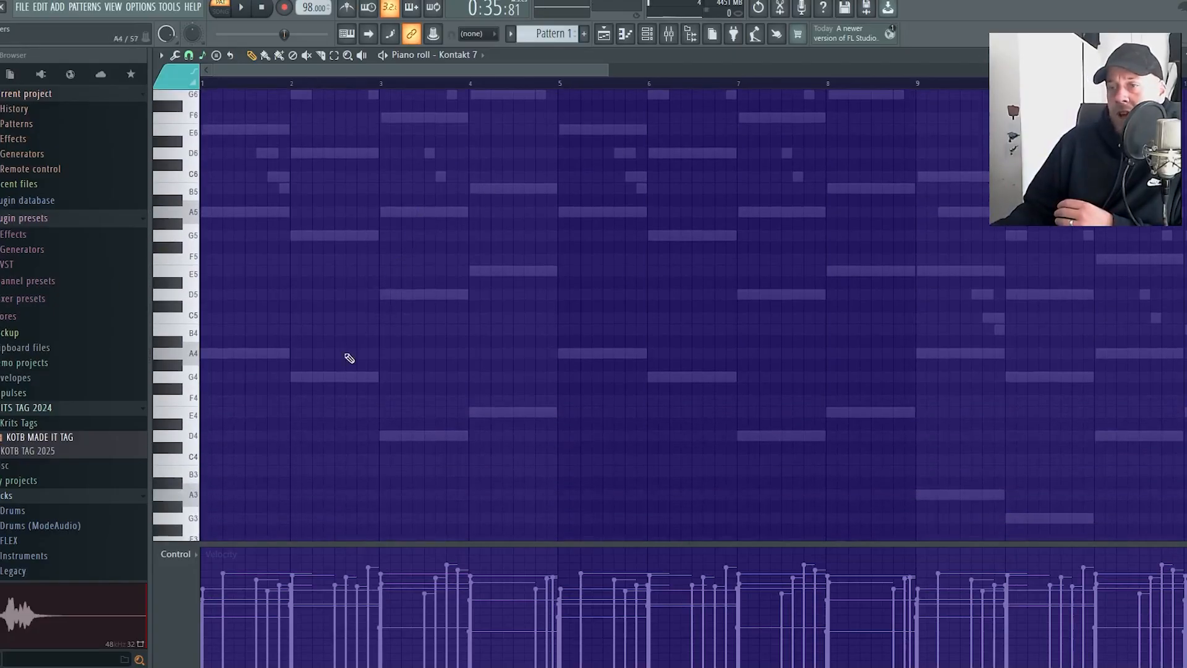
pyautogui.scroll(4, 309, 380)
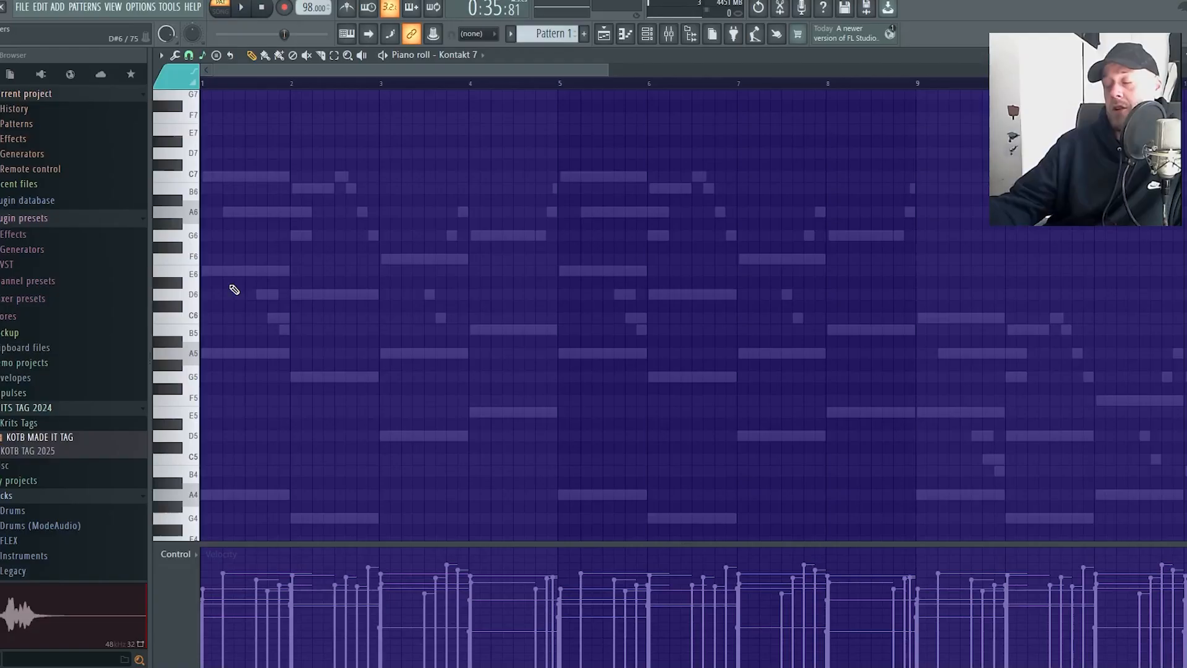
# Draw a one-bar E6 violin note at the start of bar 1, then one-bar D6 and C6 notes starting late in that bar, with playback
pyautogui.click(204, 271)
pyautogui.moveTo(210, 271); pyautogui.dragTo(290, 285)
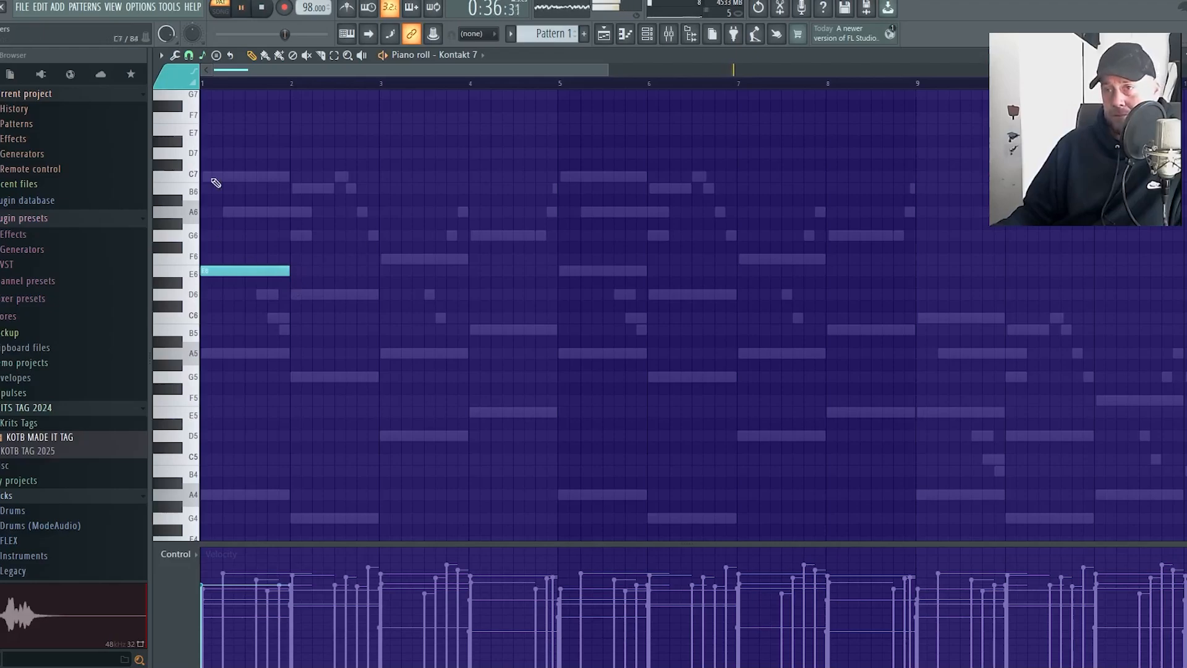
pyautogui.press('space')
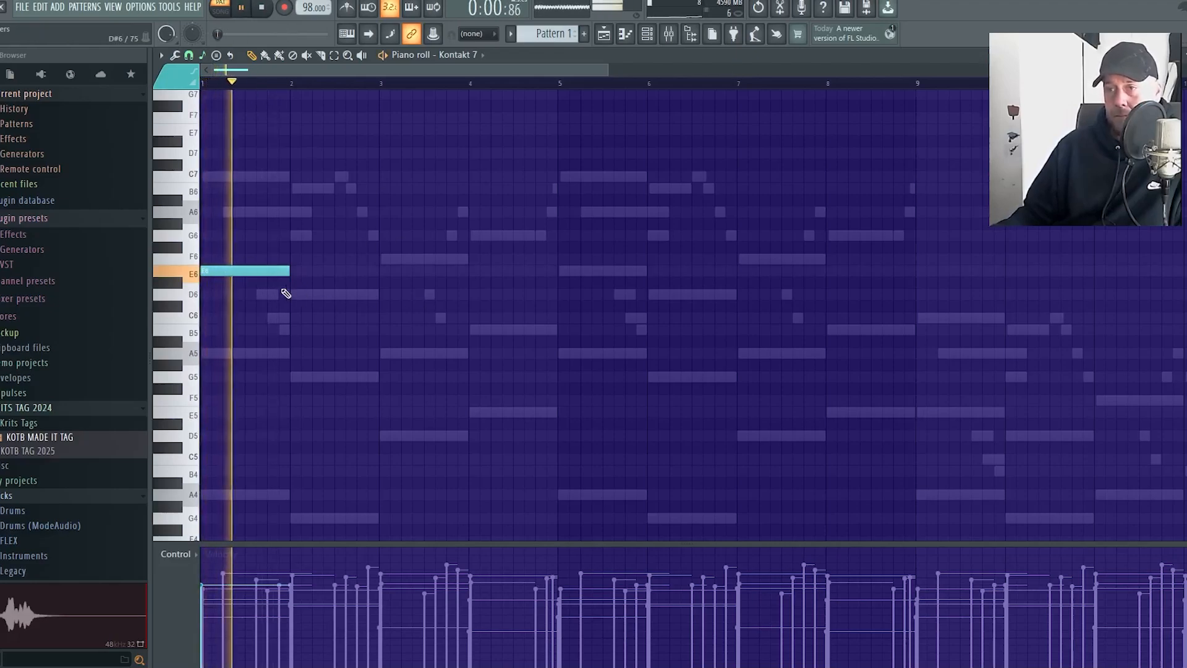
pyautogui.click(261, 291)
pyautogui.click(286, 318)
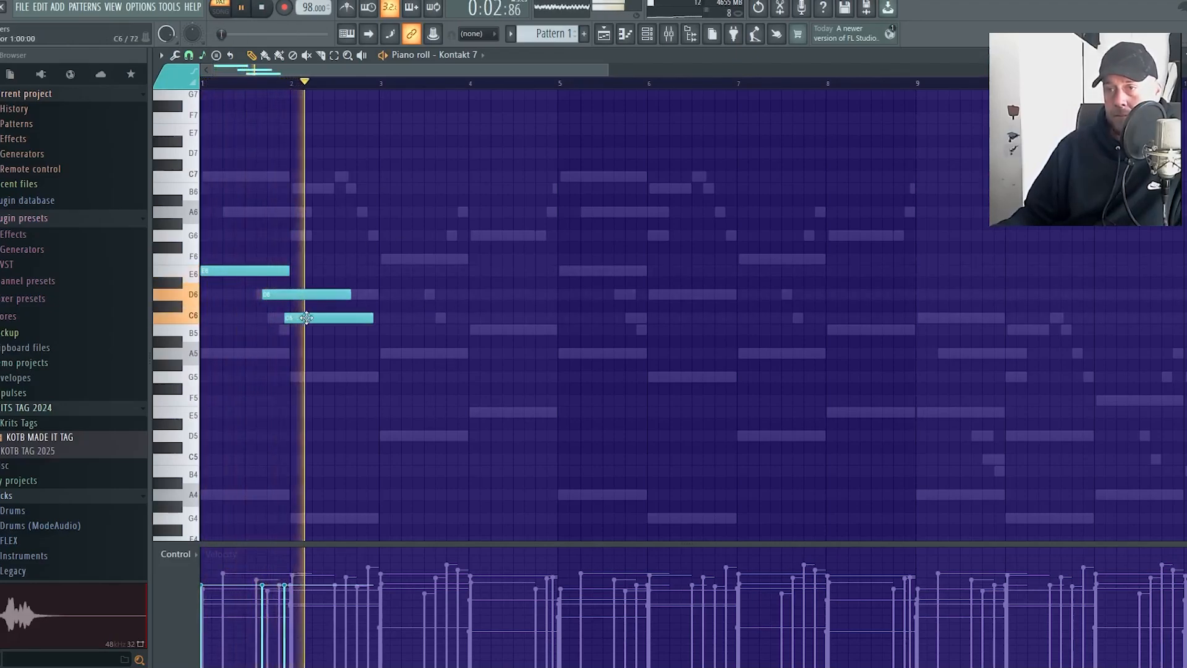
pyautogui.press('space')
pyautogui.scroll(4, 231, 345)
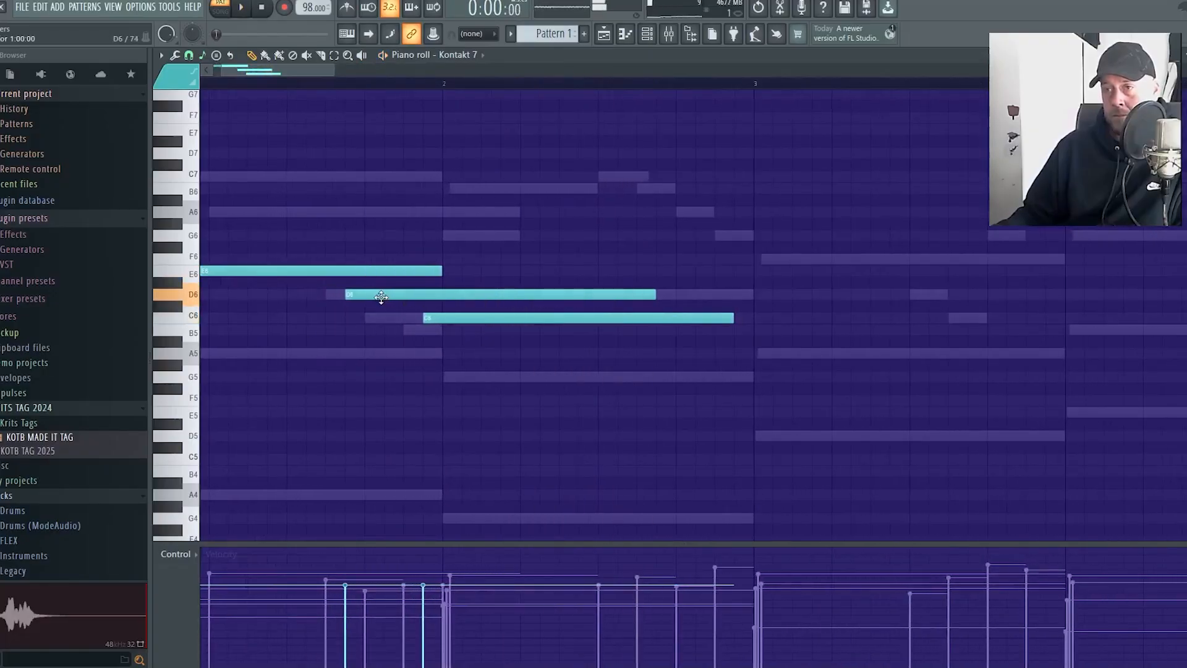
# Shift the bar 1 D6 and C6 violin notes earlier and shorten them, and place a one-bar B5 note in bar 2
pyautogui.moveTo(381, 297); pyautogui.dragTo(346, 300)
pyautogui.moveTo(465, 318); pyautogui.dragTo(402, 320)
pyautogui.press('space')
pyautogui.scroll(-5, 418, 353)
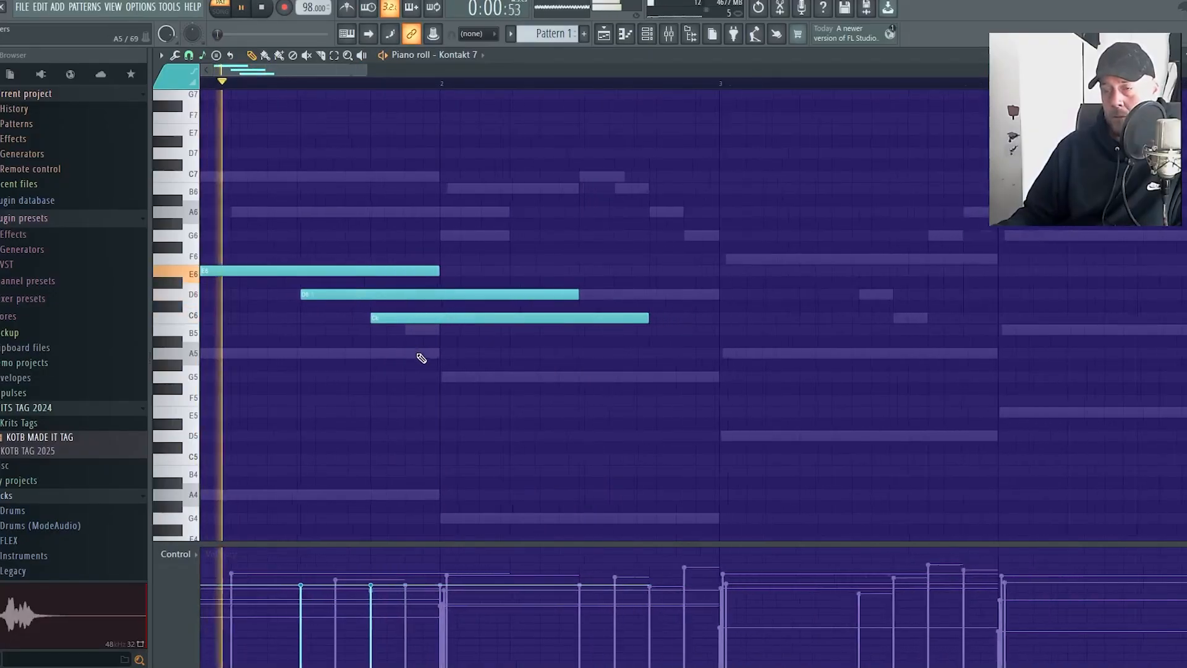
pyautogui.click(297, 353)
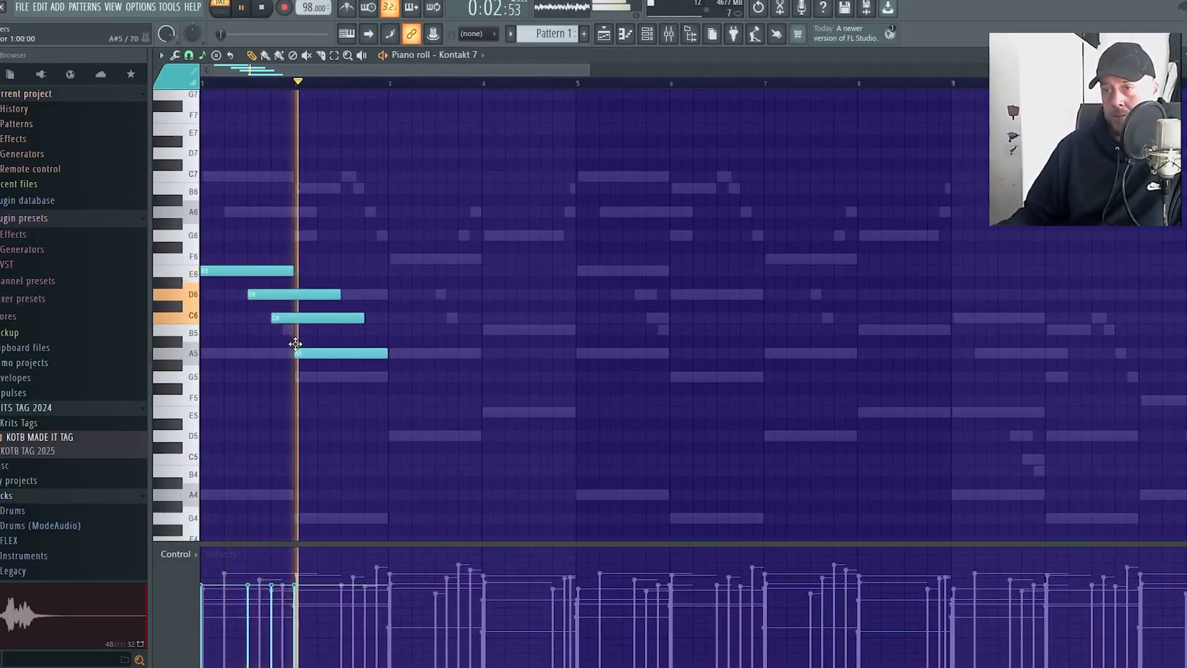
pyautogui.moveTo(365, 314); pyautogui.dragTo(297, 297)
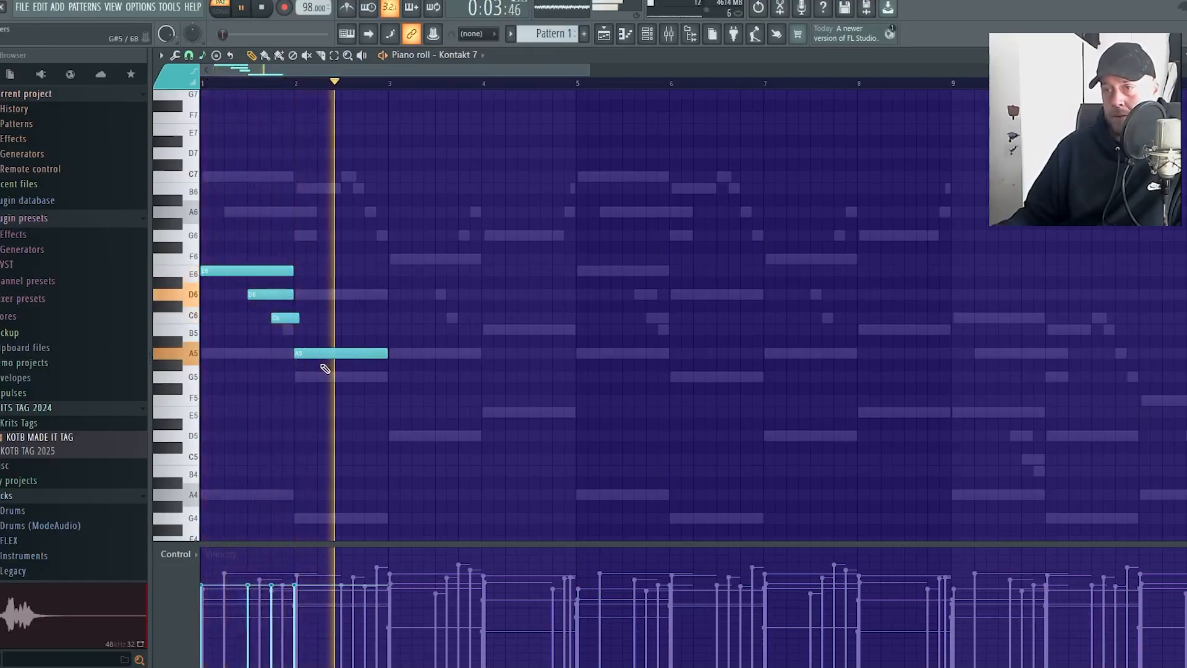
pyautogui.moveTo(319, 355); pyautogui.dragTo(324, 335)
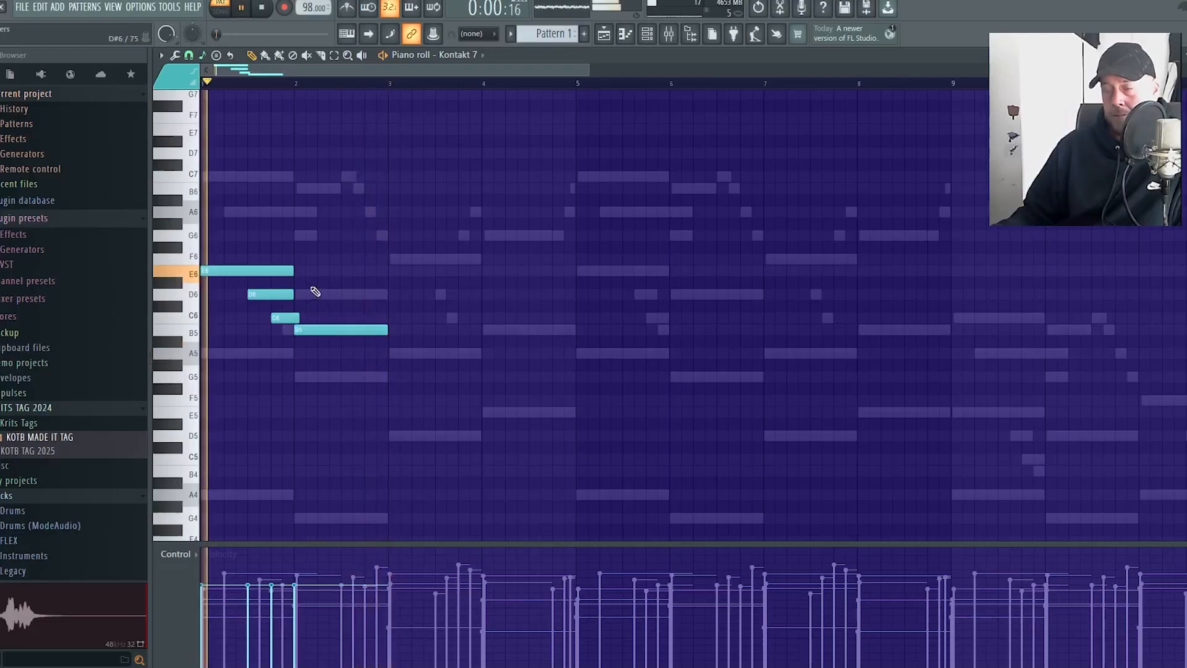
# Retime the D6 and C6 notes to start a quarter and an eighth of a bar before bar 2, overlapping the B5, and play them
pyautogui.scroll(3, 272, 344)
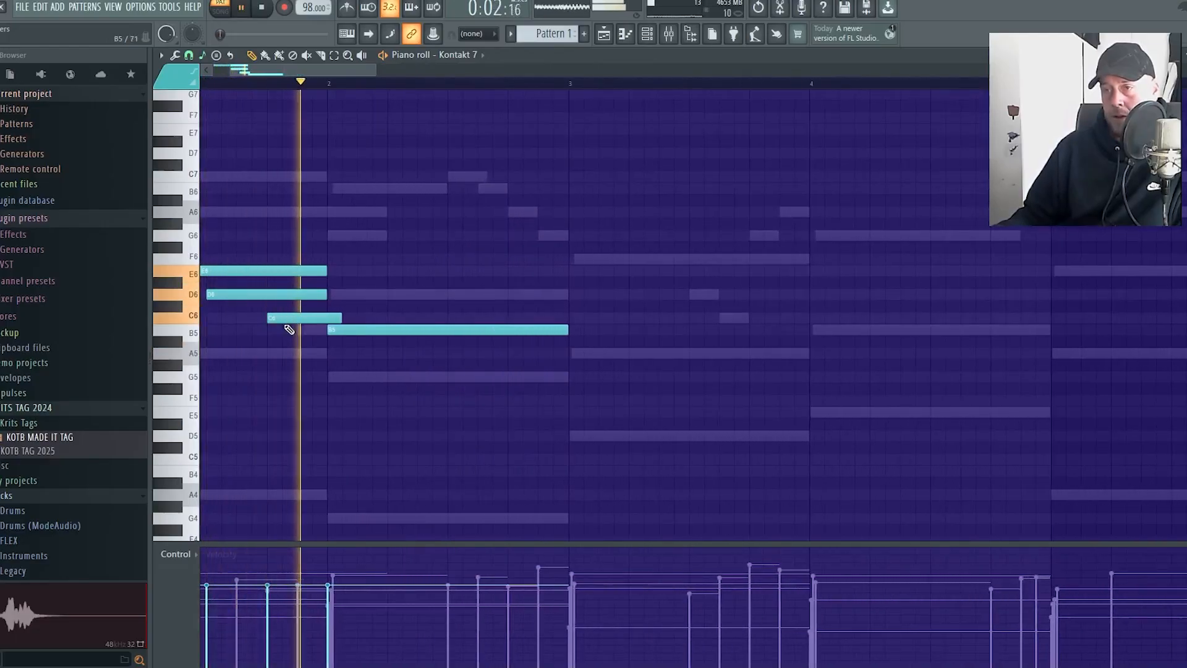
pyautogui.keyDown('ctrl'); pyautogui.moveTo(297, 329); pyautogui.dragTo(312, 294); pyautogui.keyUp('ctrl')
pyautogui.keyDown('ctrl'); pyautogui.click(413, 319); pyautogui.keyUp('ctrl')
pyautogui.moveTo(394, 316); pyautogui.dragTo(364, 317)
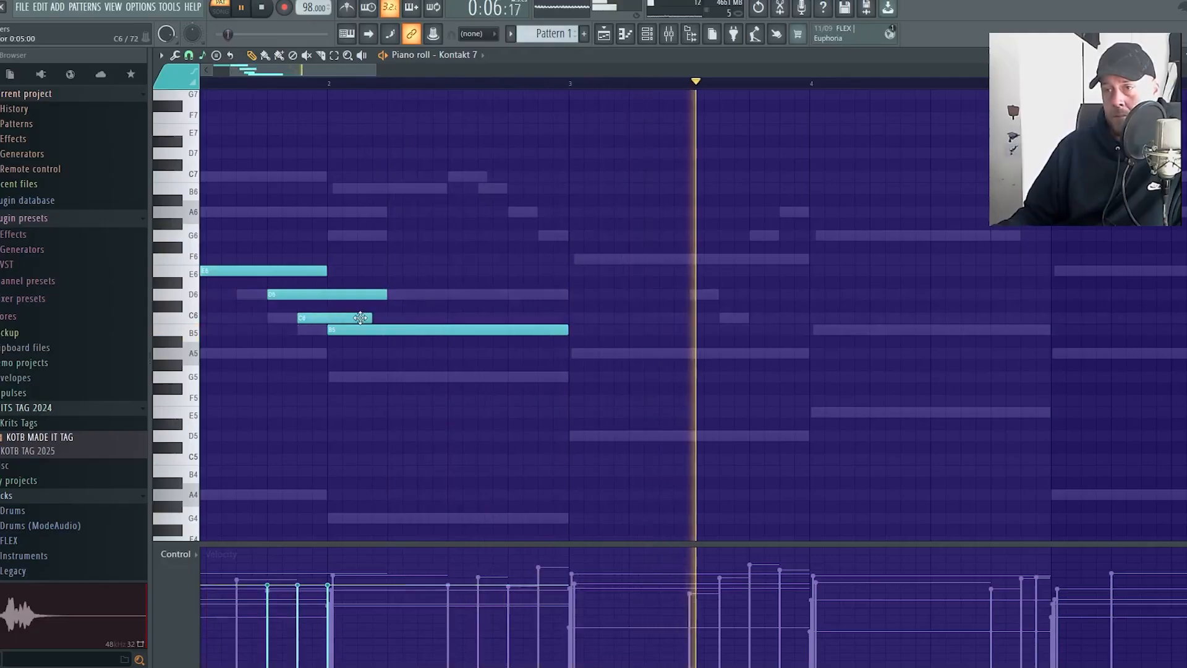
pyautogui.press('space')
pyautogui.press('space')
pyautogui.scroll(-4, 358, 175)
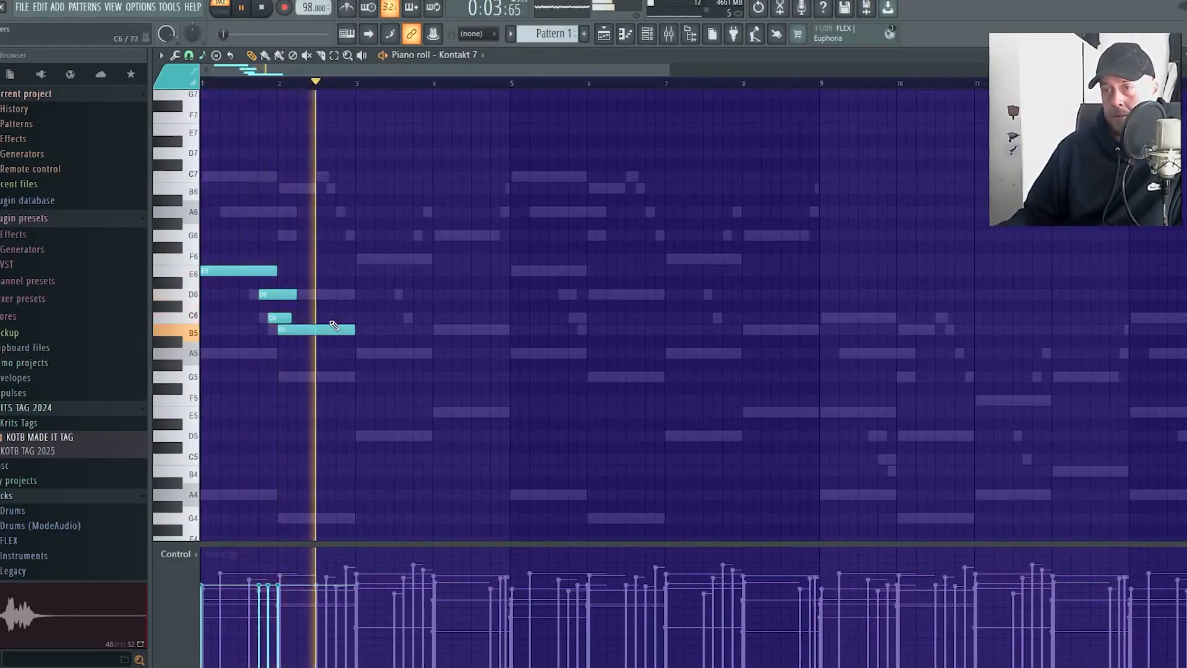
# Draw a C6 note from bar 3 lasting one bar plus one step, and a short D6 late in bar 3 overlapping bar 4
pyautogui.click(360, 318)
pyautogui.moveTo(378, 318); pyautogui.dragTo(436, 318)
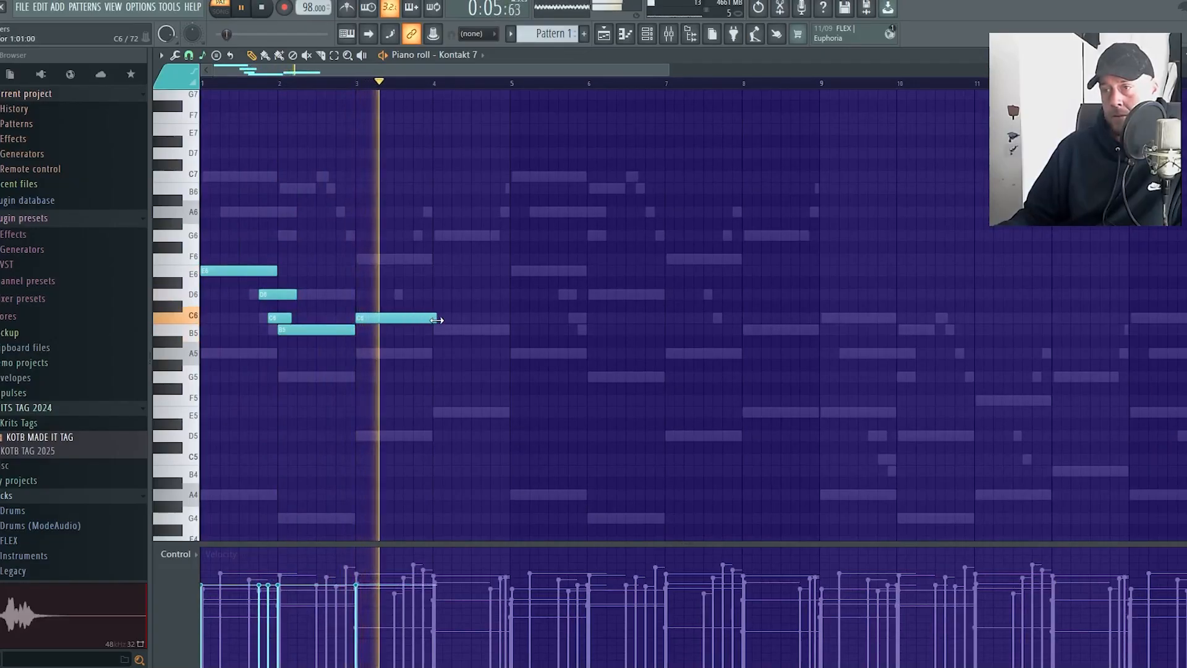
pyautogui.click(424, 295)
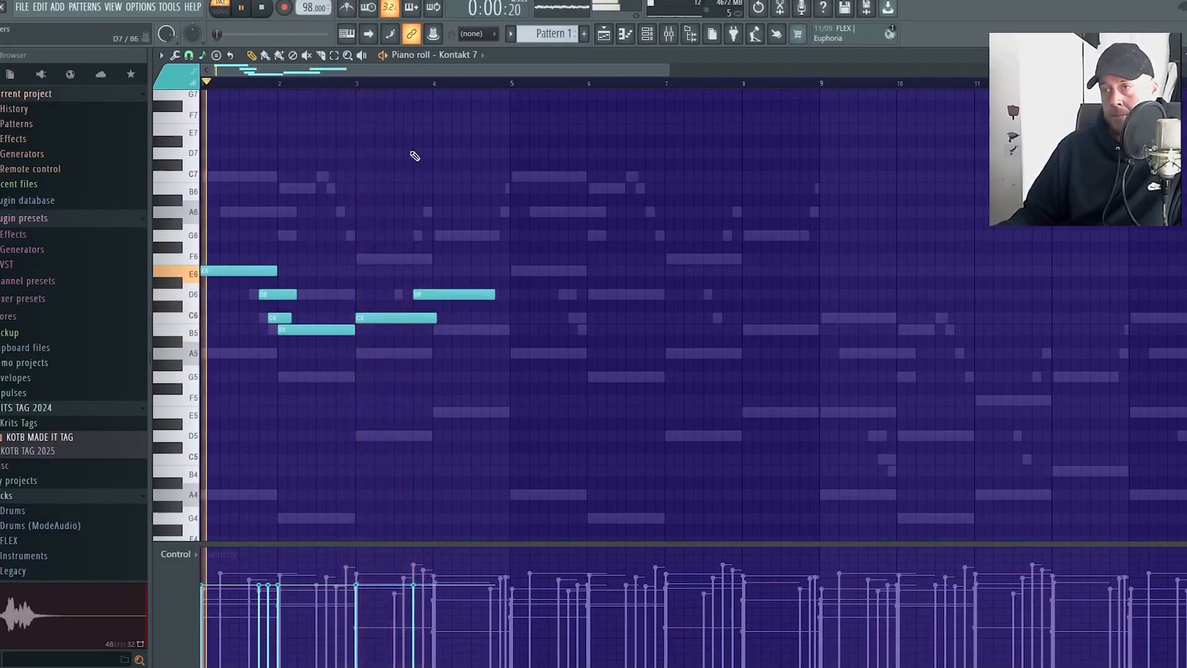
pyautogui.click(359, 82)
pyautogui.scroll(3, 438, 247)
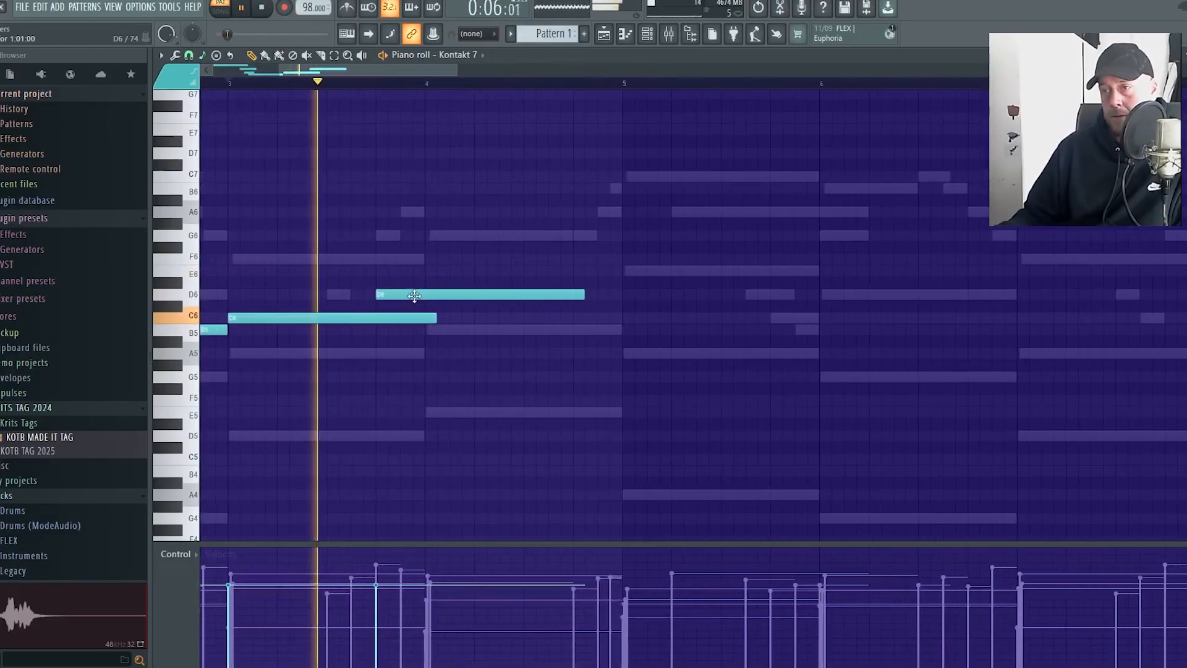
pyautogui.moveTo(436, 295); pyautogui.dragTo(449, 295)
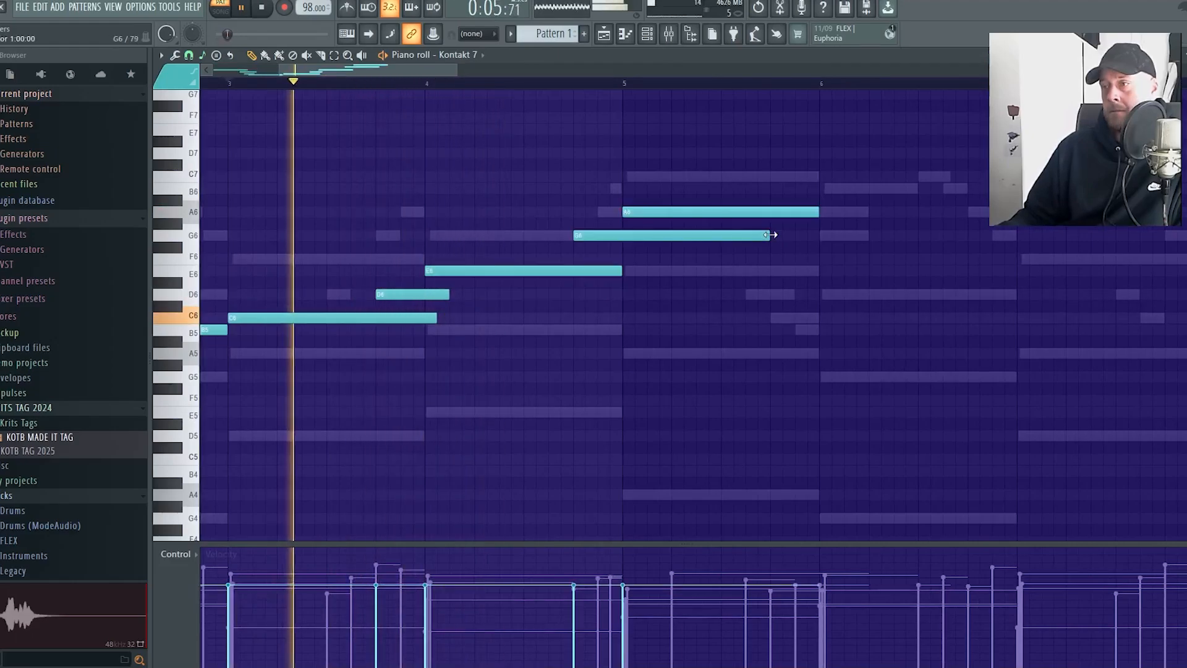
# Continue with one-bar E6 and A6 notes in bars 4 and 5, a short G6 between them, and five-step B6 and C7 notes late in bar 5
pyautogui.moveTo(770, 235); pyautogui.dragTo(640, 253)
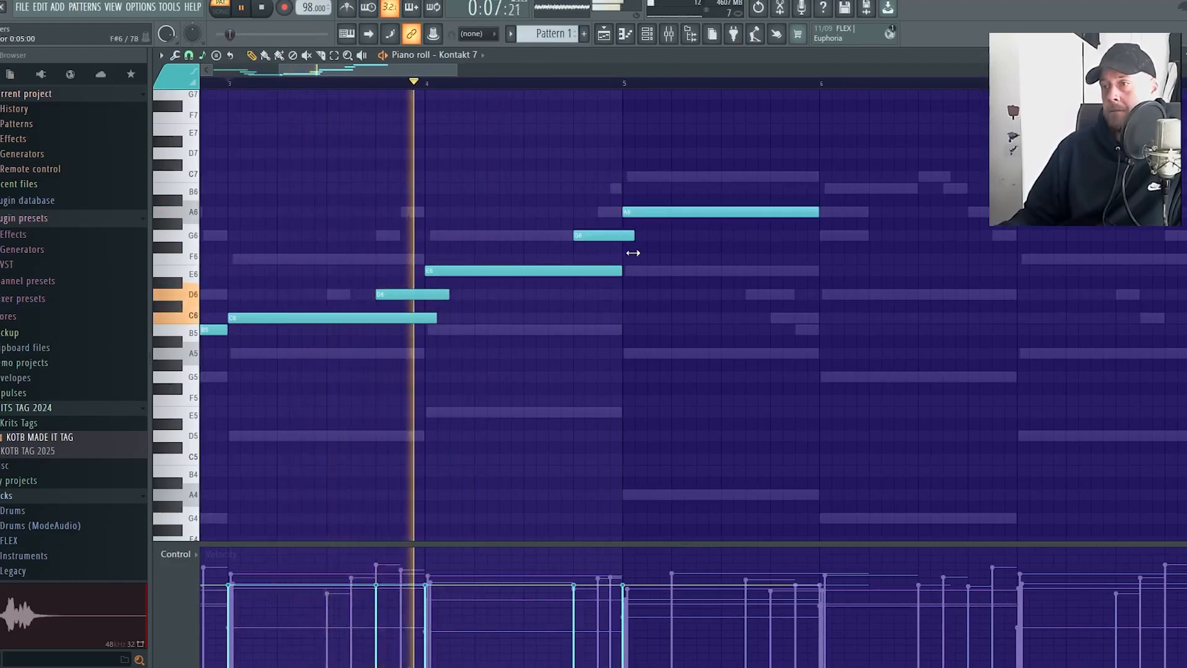
pyautogui.scroll(-4, 829, 369)
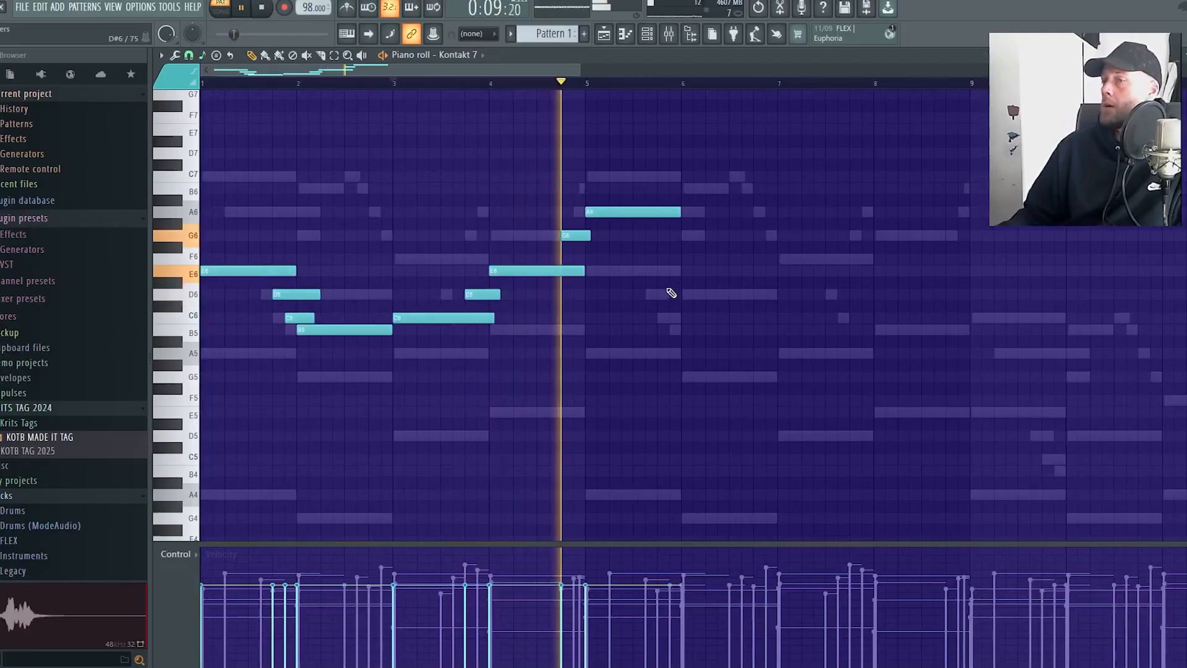
pyautogui.click(643, 188)
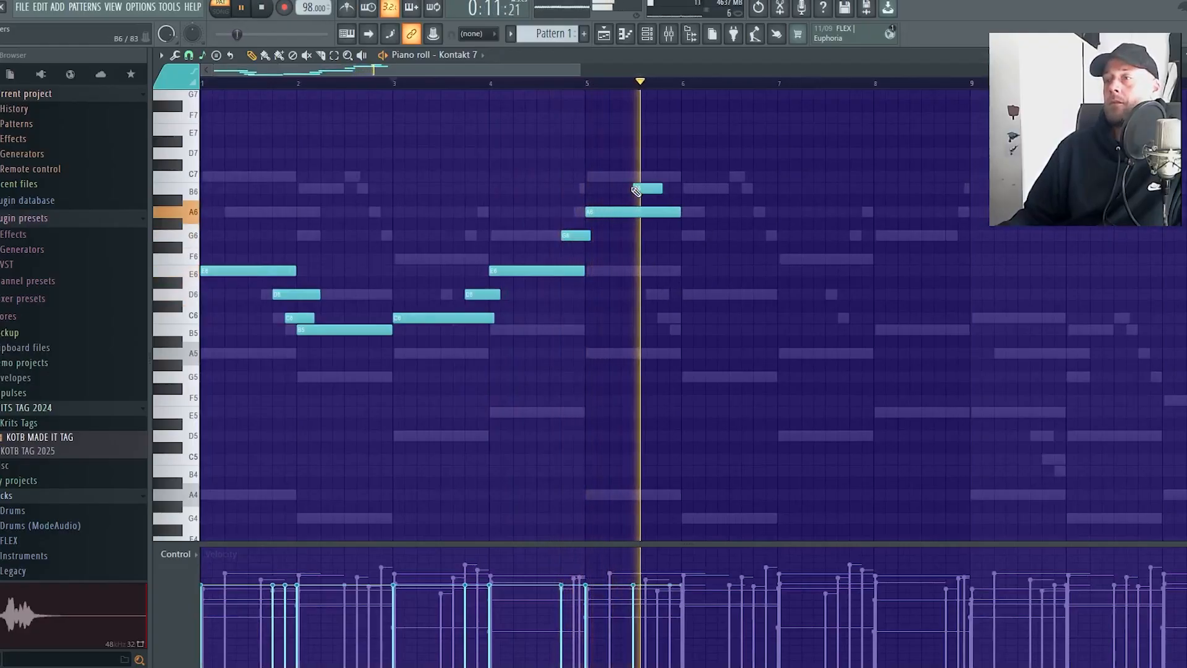
pyautogui.click(394, 82)
pyautogui.click(578, 87)
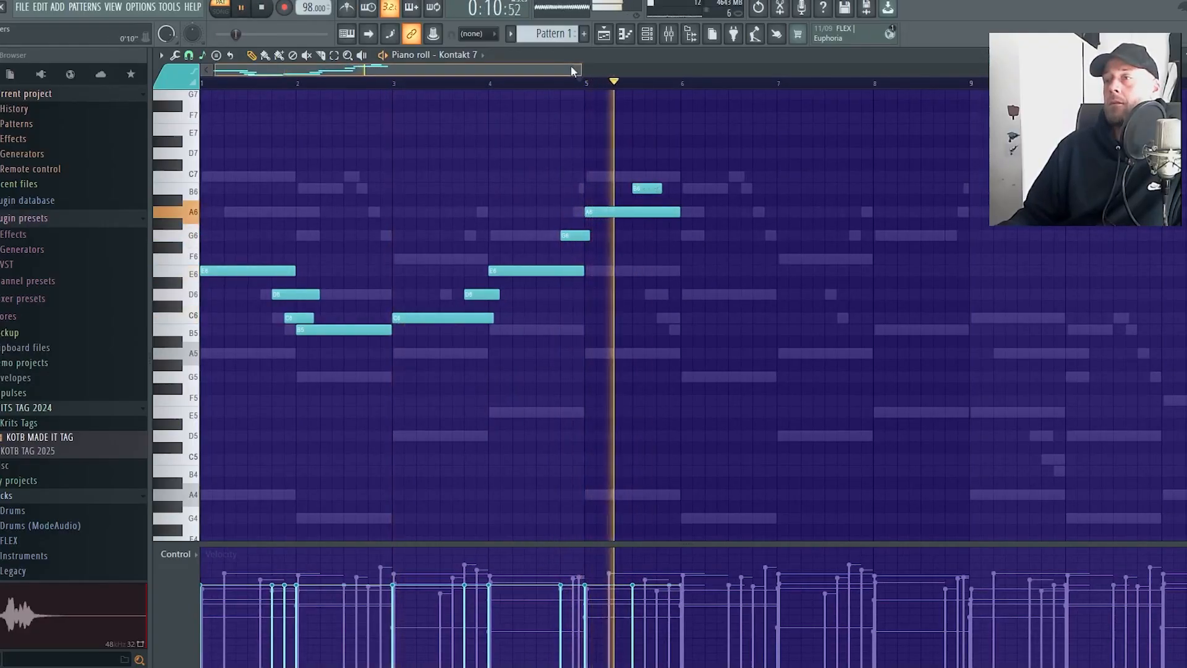
pyautogui.hscroll(3, 570, 65)
pyautogui.press('space')
pyautogui.click(508, 176)
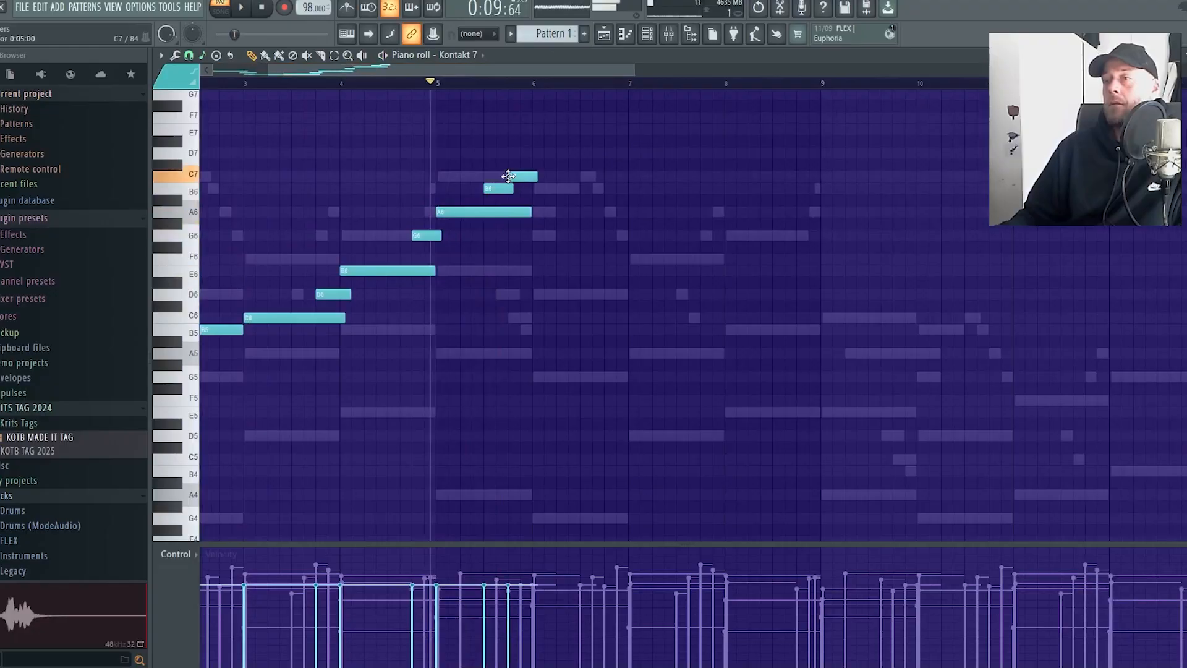
# Add a one-bar E6 note in bar 6 and shorten the bar 5 A6 to nine steps
pyautogui.moveTo(530, 237); pyautogui.dragTo(532, 274)
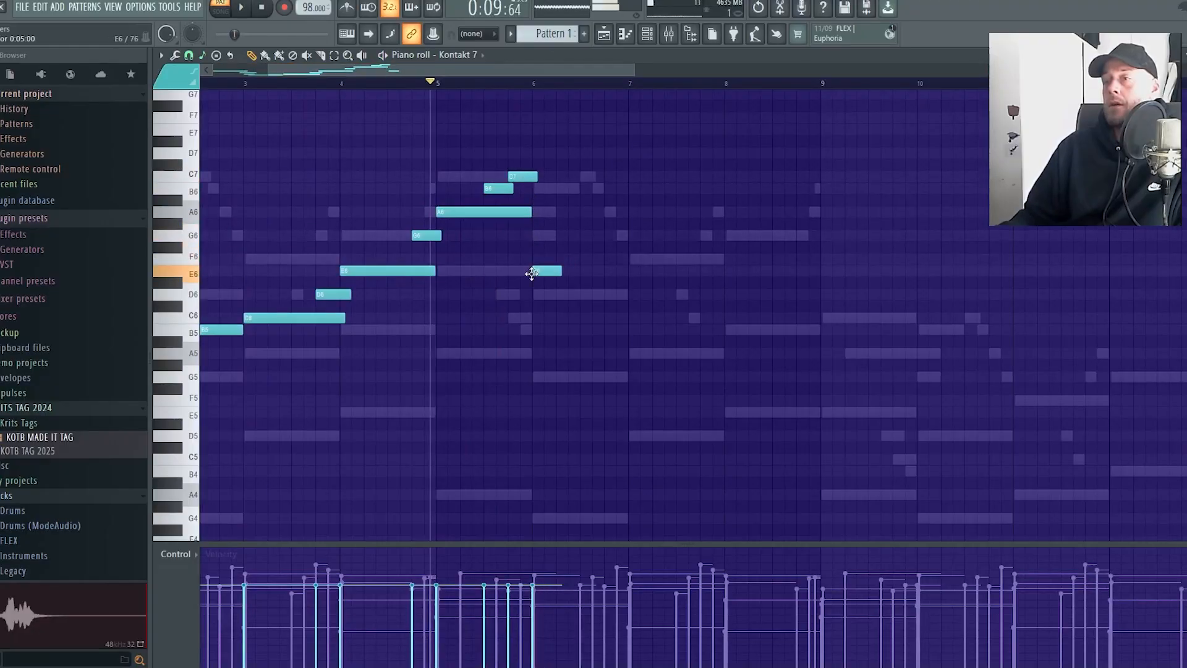
pyautogui.moveTo(619, 284); pyautogui.dragTo(627, 284)
pyautogui.press('space')
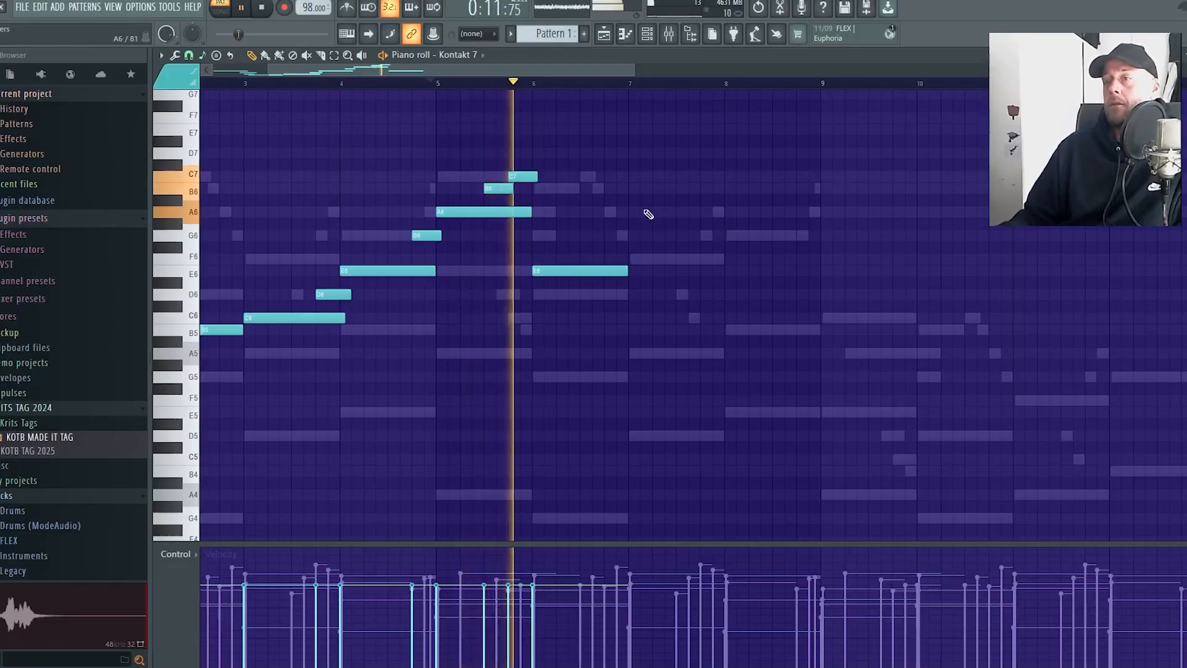
pyautogui.moveTo(528, 208); pyautogui.dragTo(490, 210)
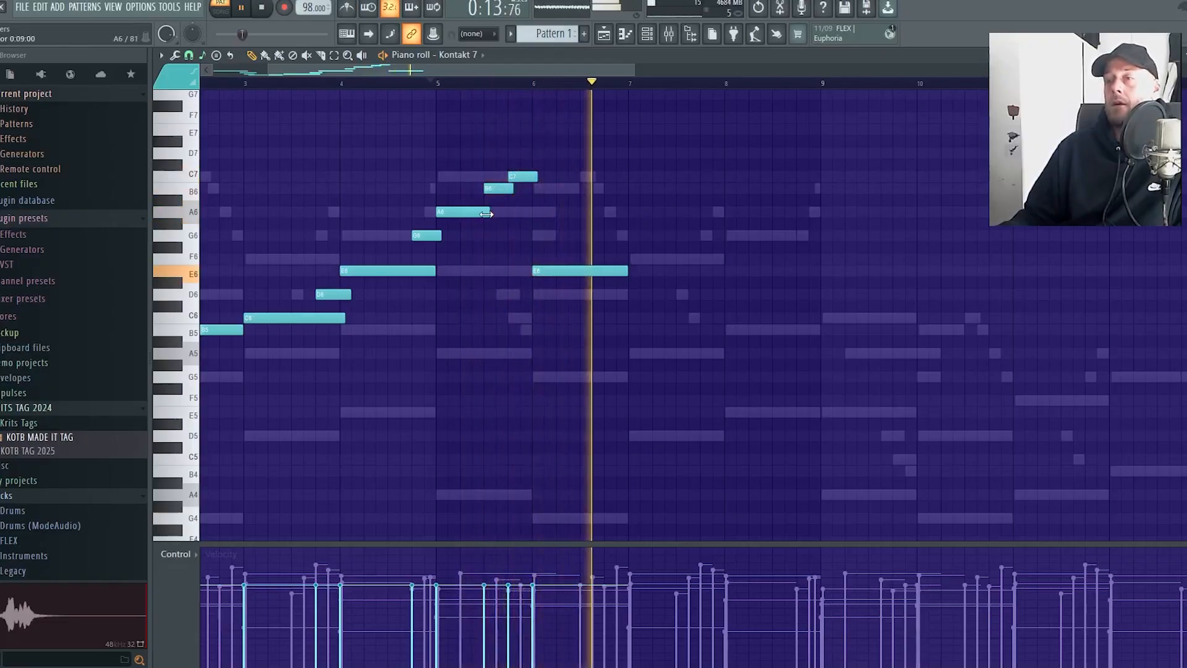
# Stop playback and add short descending D6 and C6 notes in the last part of bar 6
pyautogui.press('space')
pyautogui.click(598, 293)
pyautogui.click(608, 319)
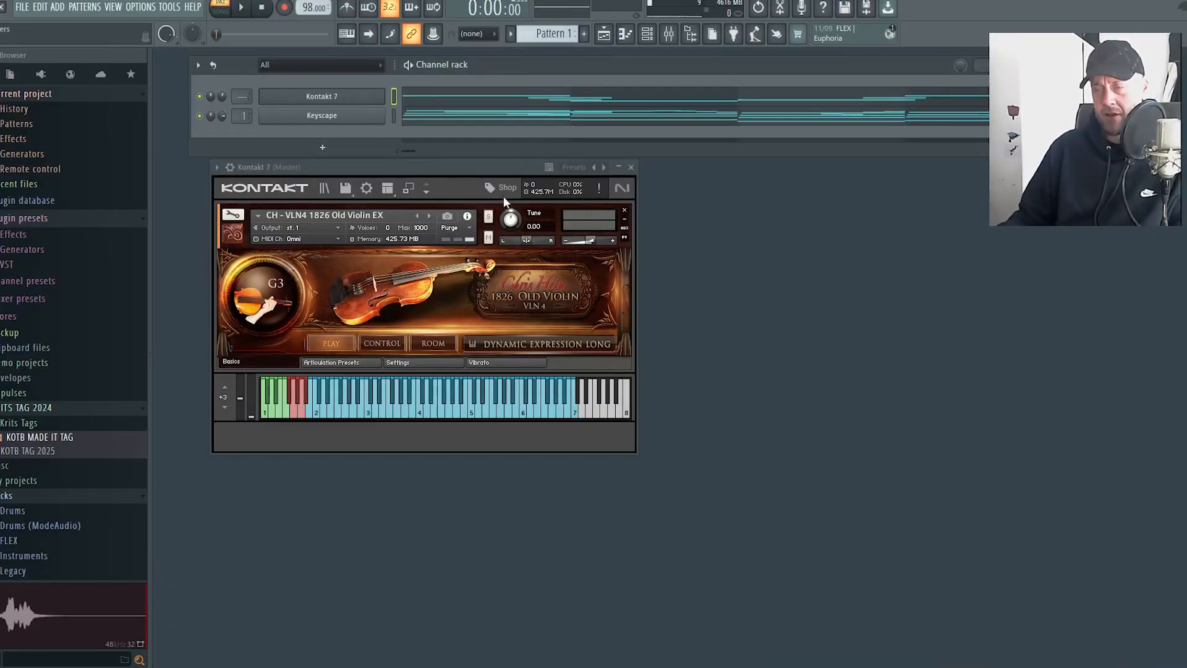
# Close the Kontakt instrument window and set the Kontakt 7 channel volume to 69% during playback
pyautogui.press('space')
pyautogui.click(631, 167)
pyautogui.moveTo(222, 96); pyautogui.dragTo(222, 92)
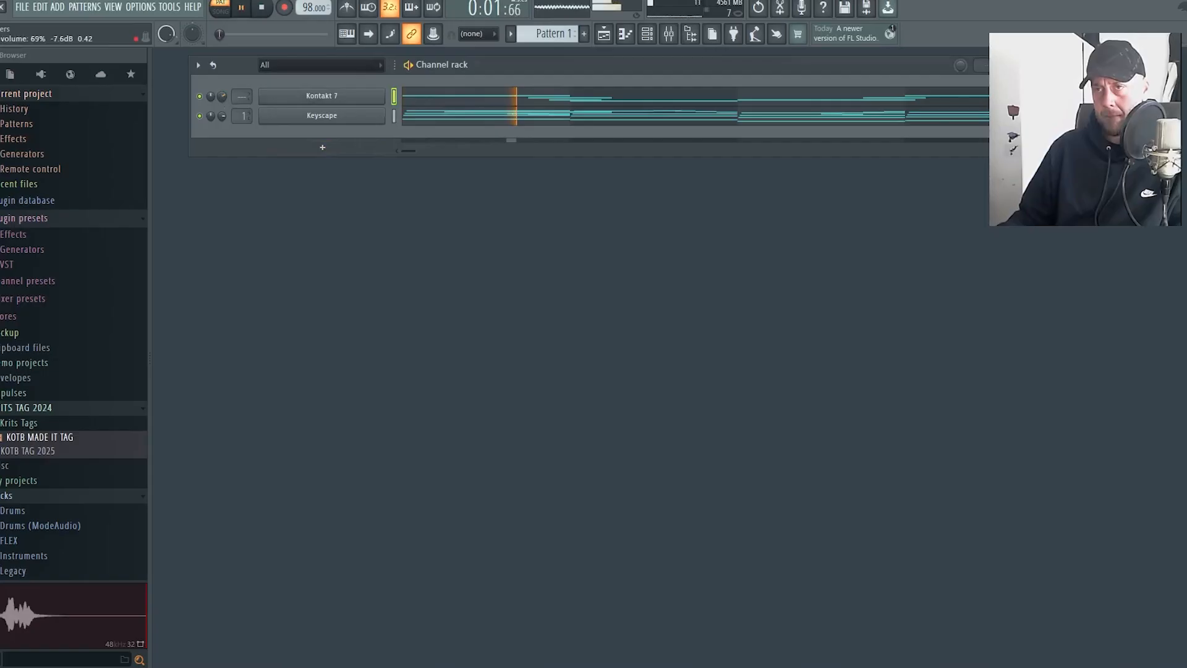
# Open the playlist and place Pattern 1 on Track 1 starting at bar 1
pyautogui.click(604, 33)
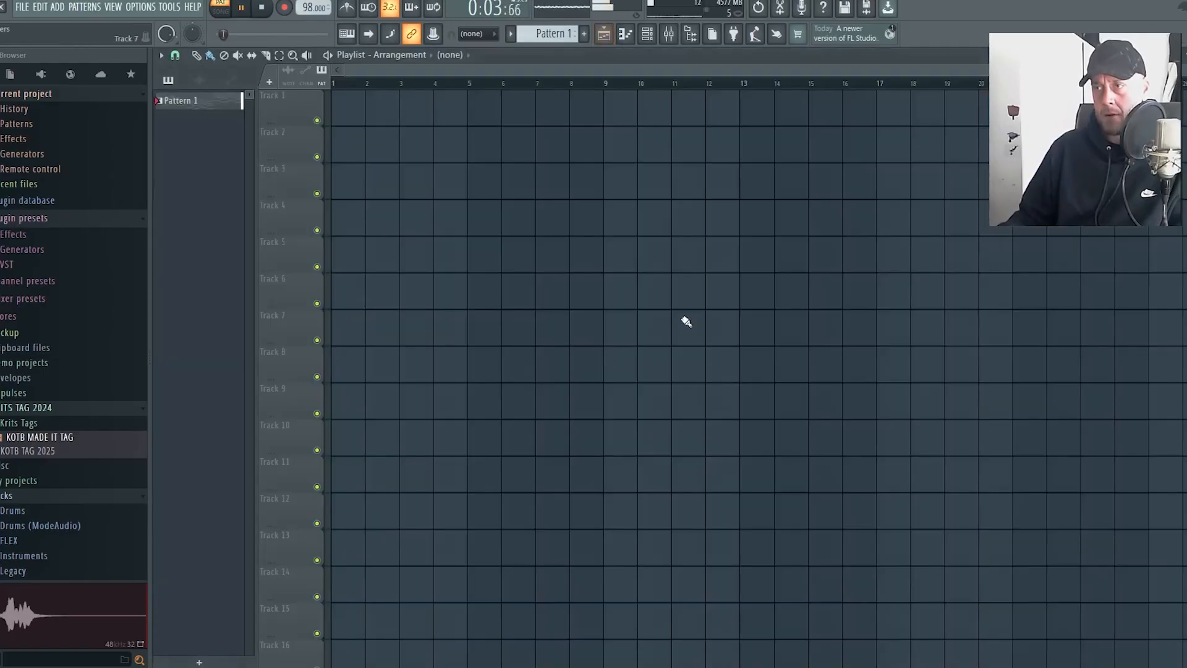
pyautogui.click(338, 116)
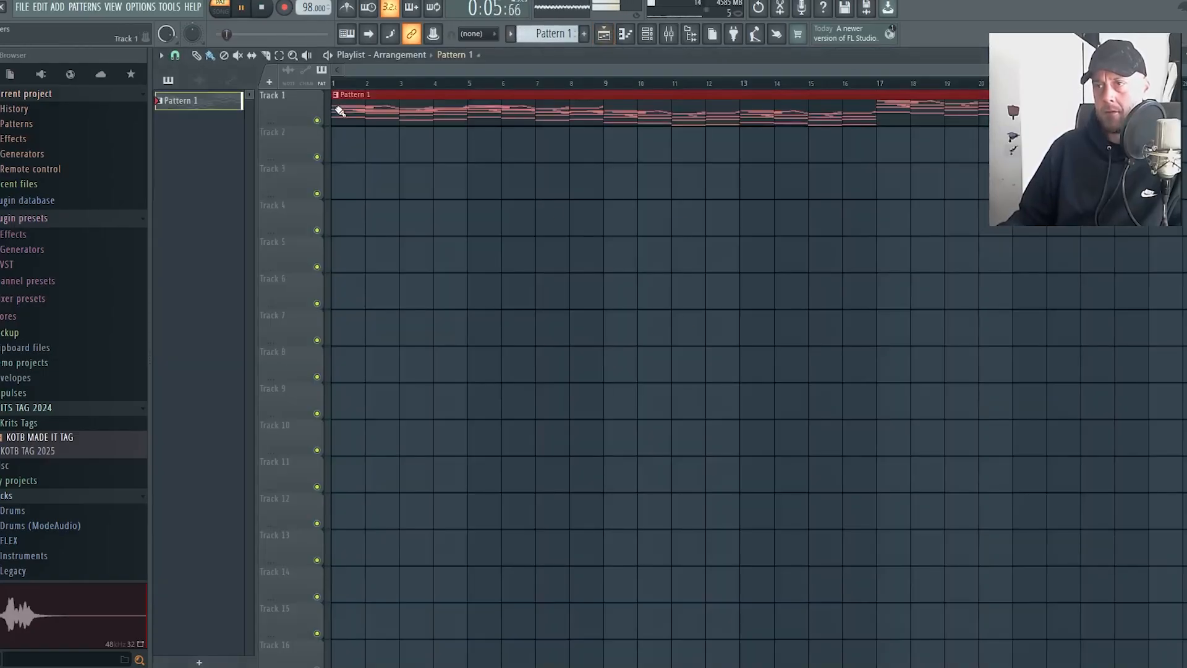
pyautogui.scroll(-2, 660, 228)
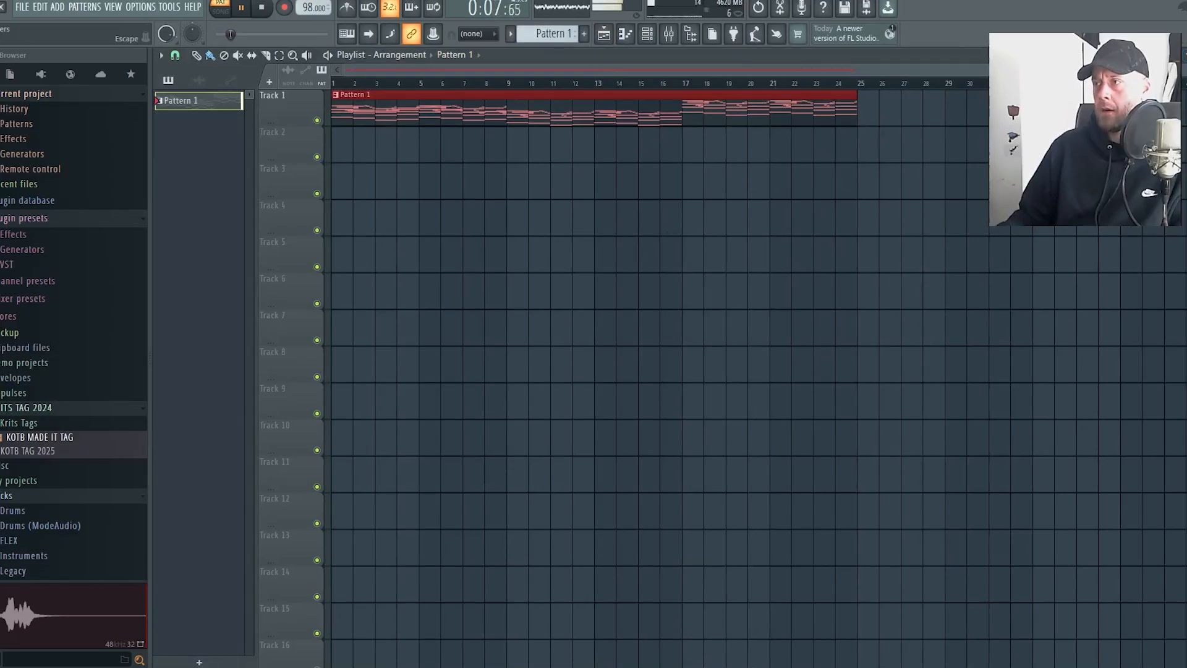
# Reopen the Kontakt 7 piano roll and listen through the eight-bar violin melody
pyautogui.press('F6')
pyautogui.click(635, 99)
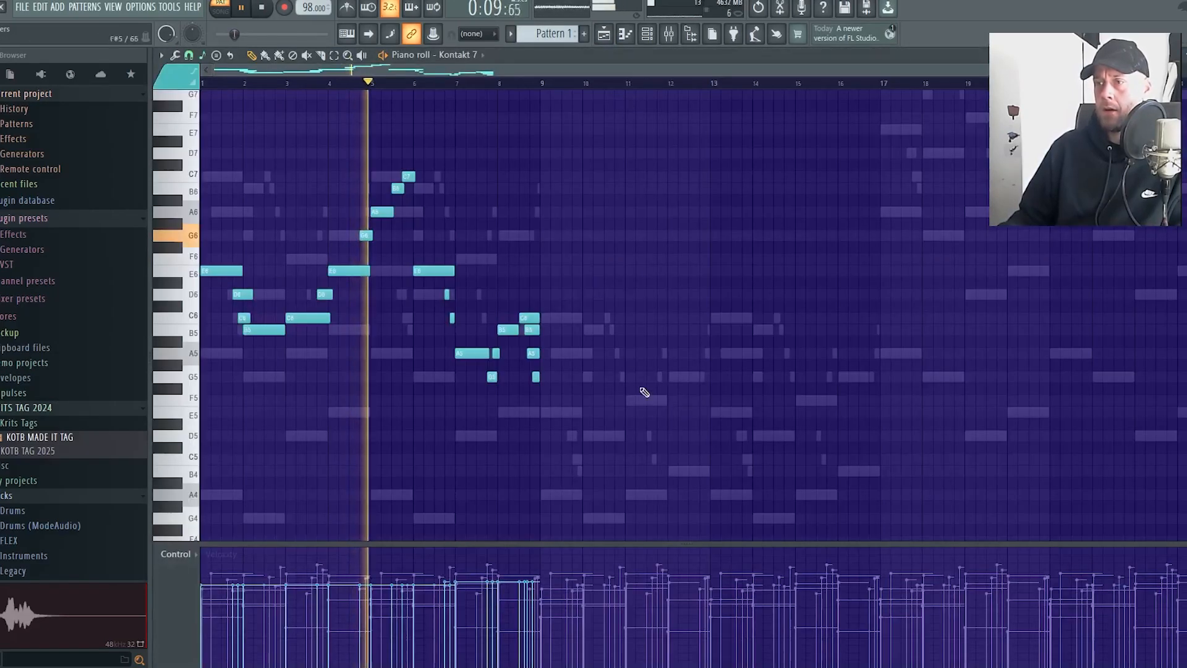
pyautogui.moveTo(676, 464); pyautogui.dragTo(201, 148)
pyautogui.keyDown('ctrl'); pyautogui.click(305, 188); pyautogui.keyUp('ctrl')
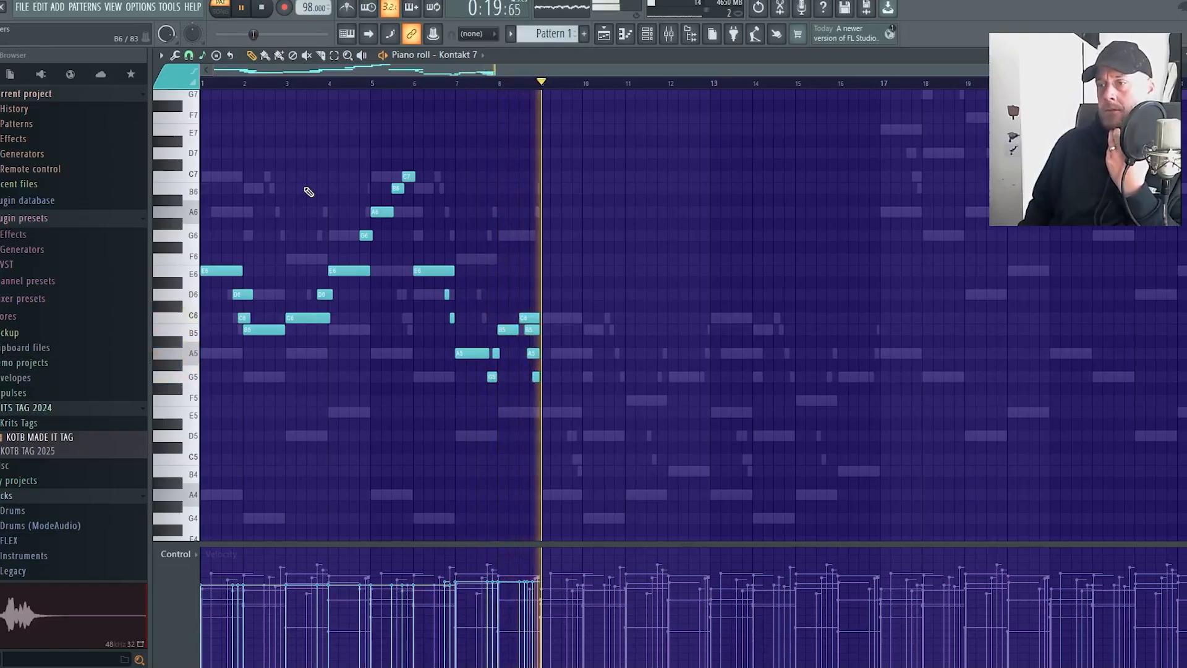
pyautogui.press('space')
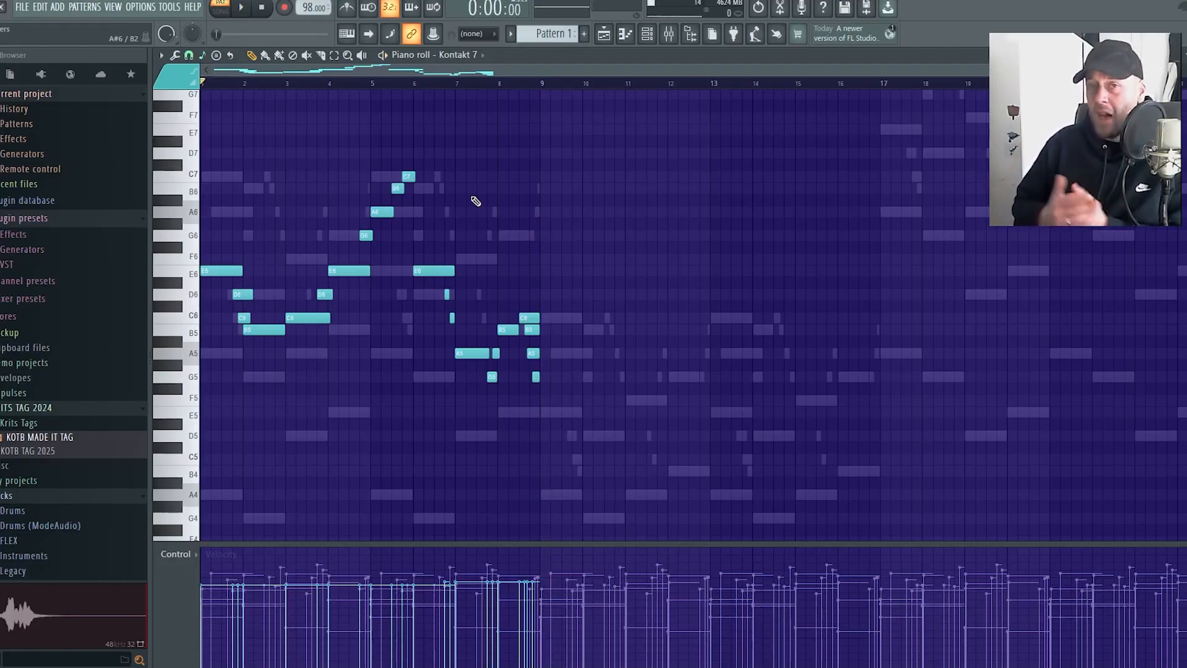
# Duplicate the whole violin melody from bars 1 to 8 into bars 9 to 16
pyautogui.hotkey('ctrl', 'a')
pyautogui.scroll(3, 380, 452)
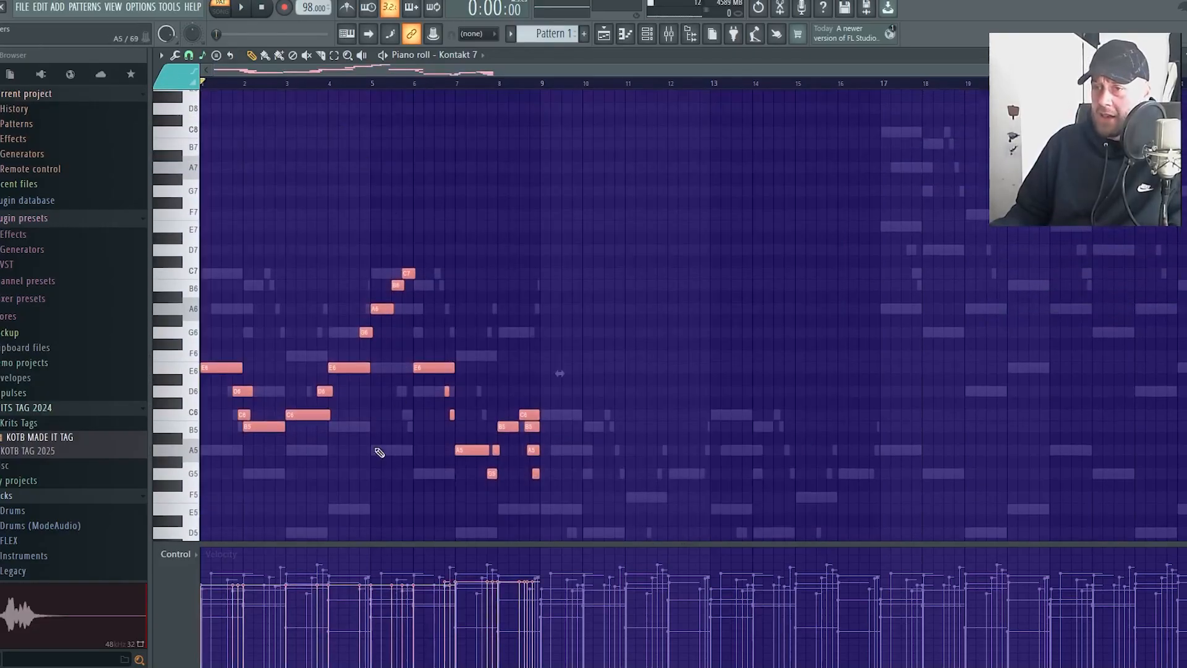
pyautogui.moveTo(223, 371); pyautogui.dragTo(564, 379)
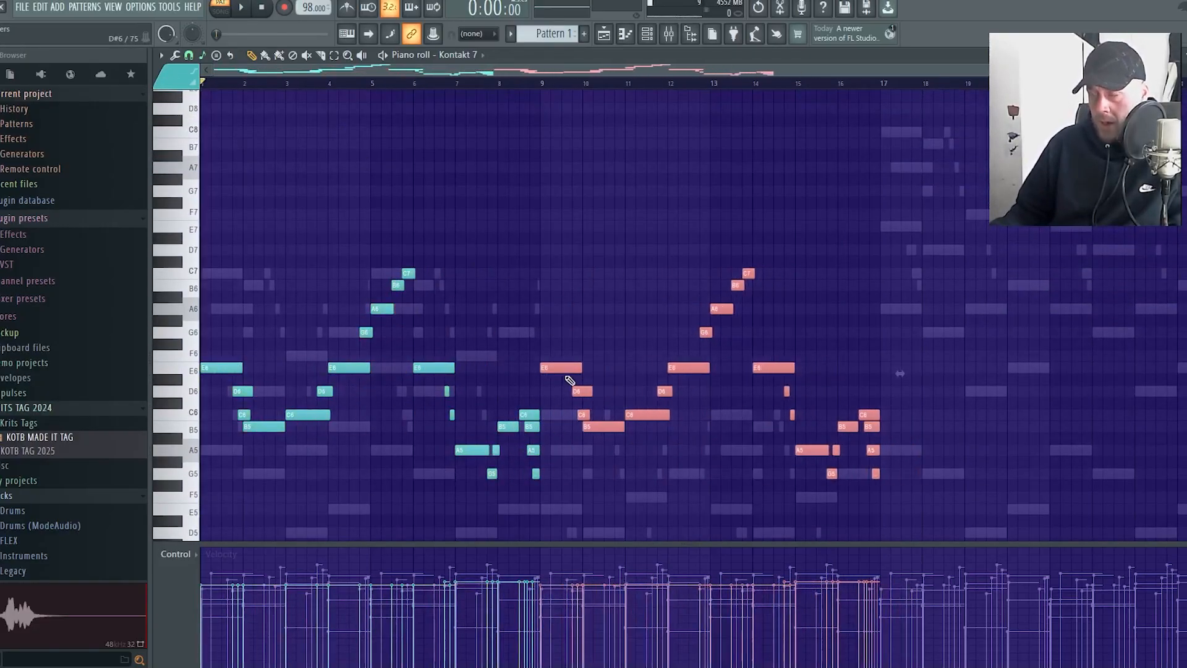
pyautogui.scroll(-2, 656, 249)
pyautogui.scroll(-4, 655, 250)
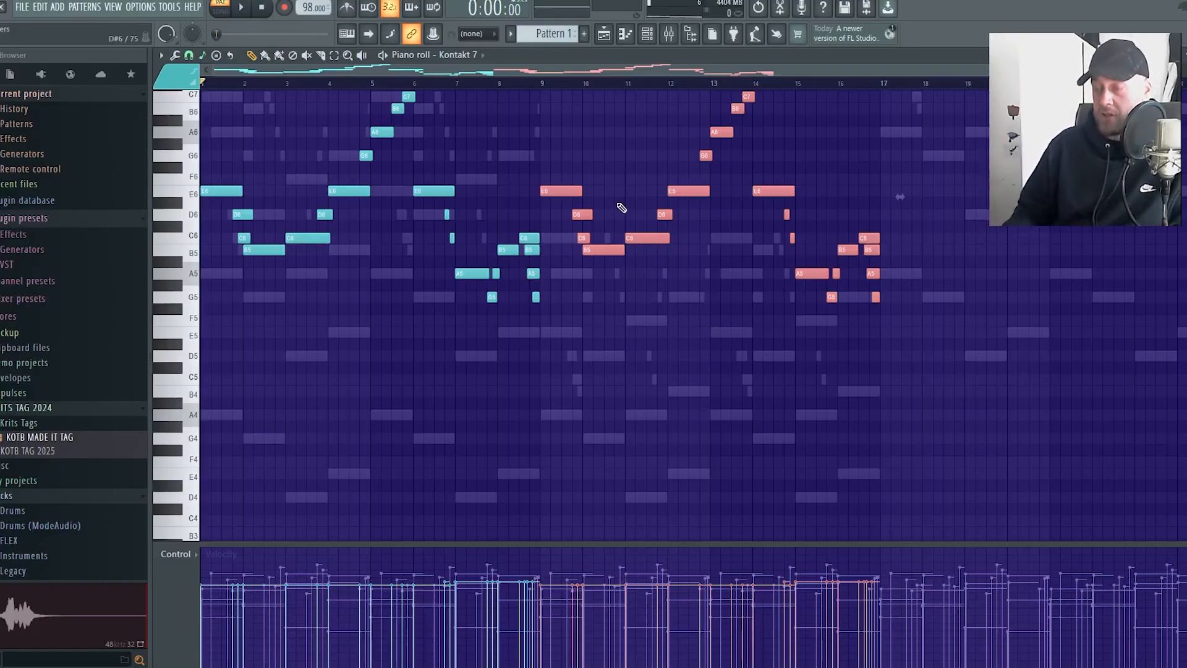
# Audition the bars 9 to 16 copy one octave higher, and lower it two octaves to sit an octave below the original melody
pyautogui.hotkey('ctrl', 'Up')
pyautogui.click(517, 83)
pyautogui.press('space')
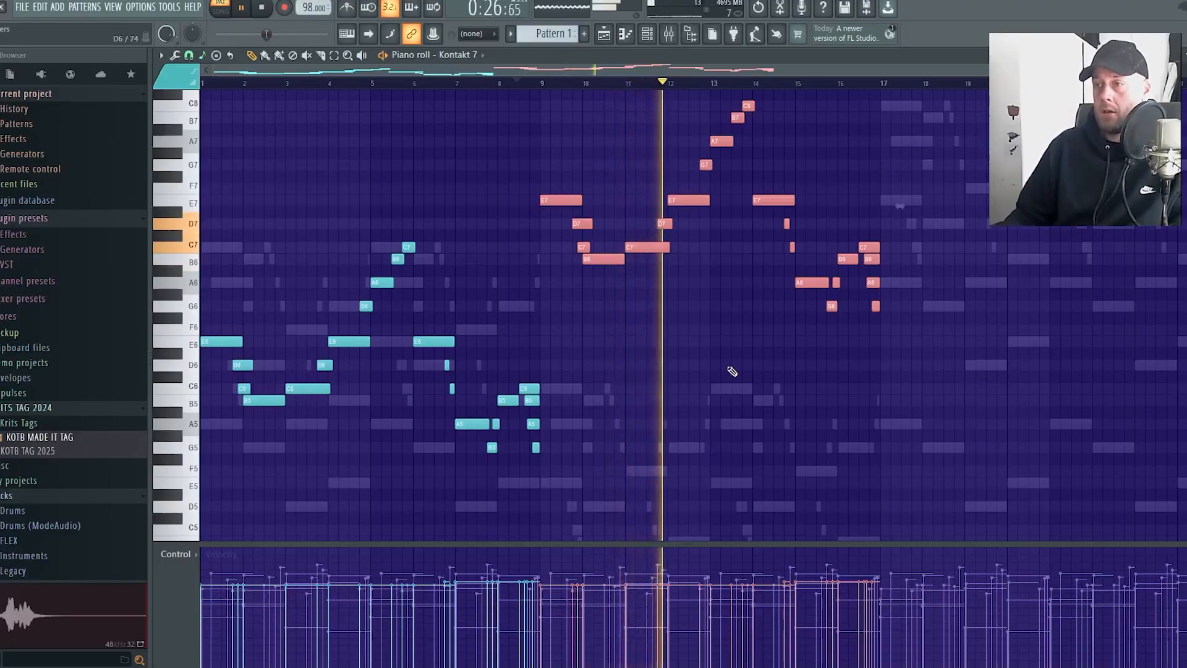
pyautogui.hotkey('ctrl', 'Down')
pyautogui.hotkey('ctrl', 'Down')
pyautogui.scroll(-2, 732, 371)
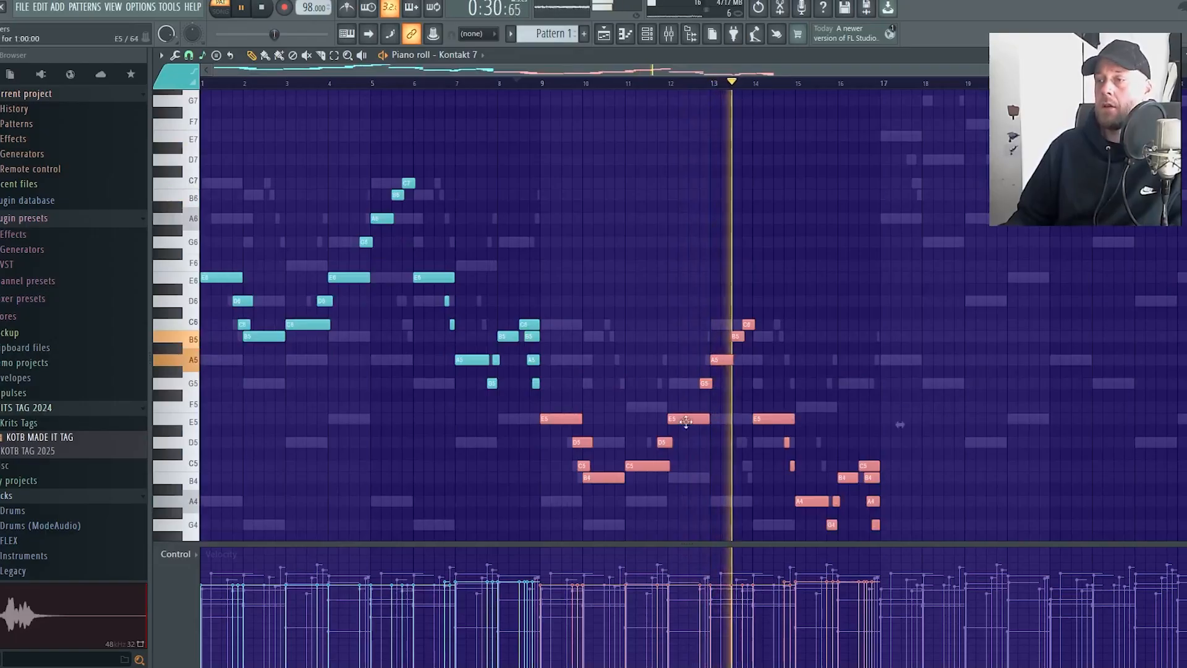
# Duplicate the lowered violin melody from bars 9 to 16 into the section starting at bar 17
pyautogui.moveTo(577, 419); pyautogui.dragTo(919, 421)
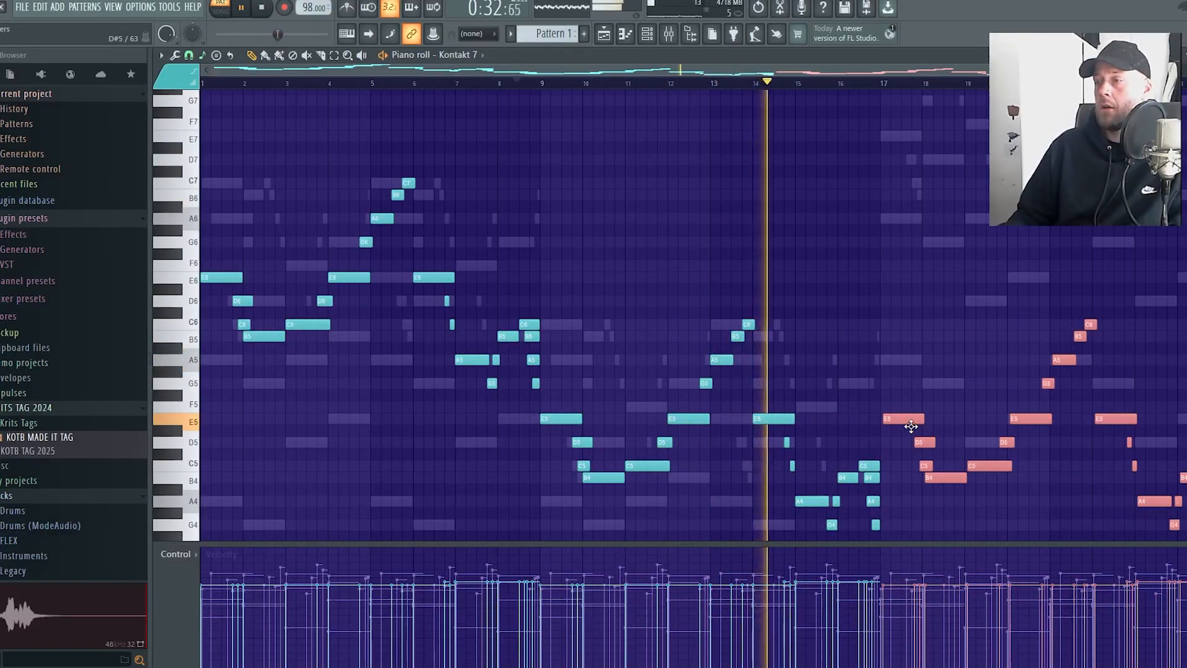
pyautogui.scroll(2, 926, 403)
pyautogui.scroll(4, 773, 366)
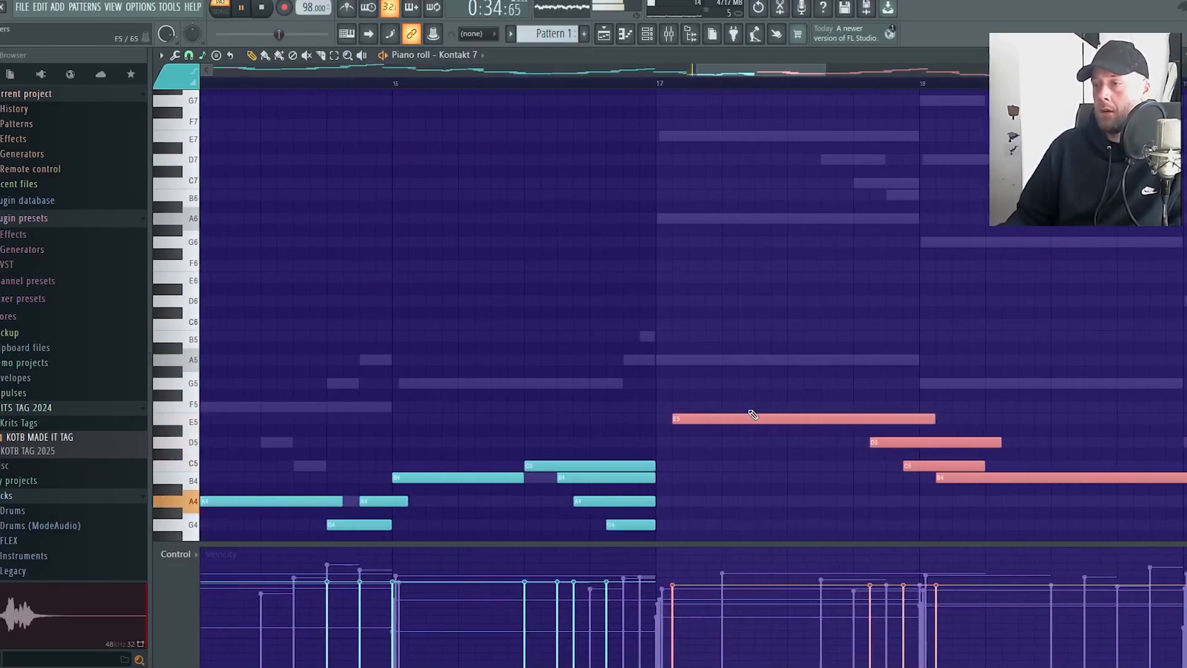
pyautogui.scroll(-4, 890, 334)
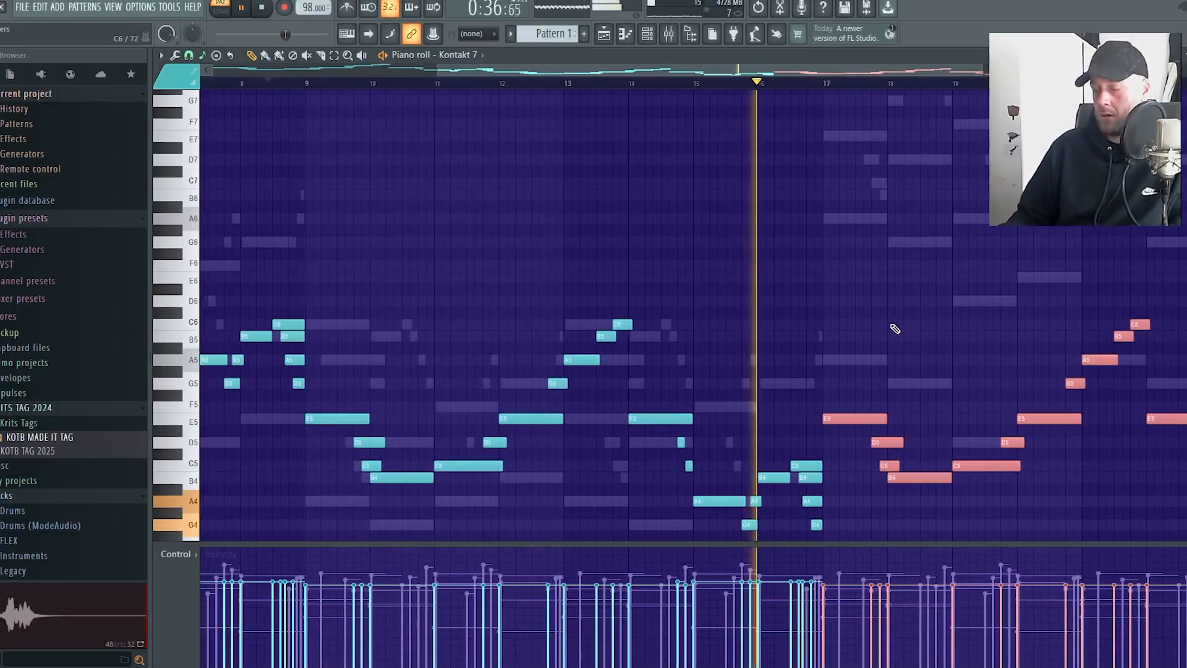
# Raise the violin melody copy starting at bar 17 by two octaves, listen to it, and deselect its notes
pyautogui.scroll(2, 896, 328)
pyautogui.scroll(-1, 882, 402)
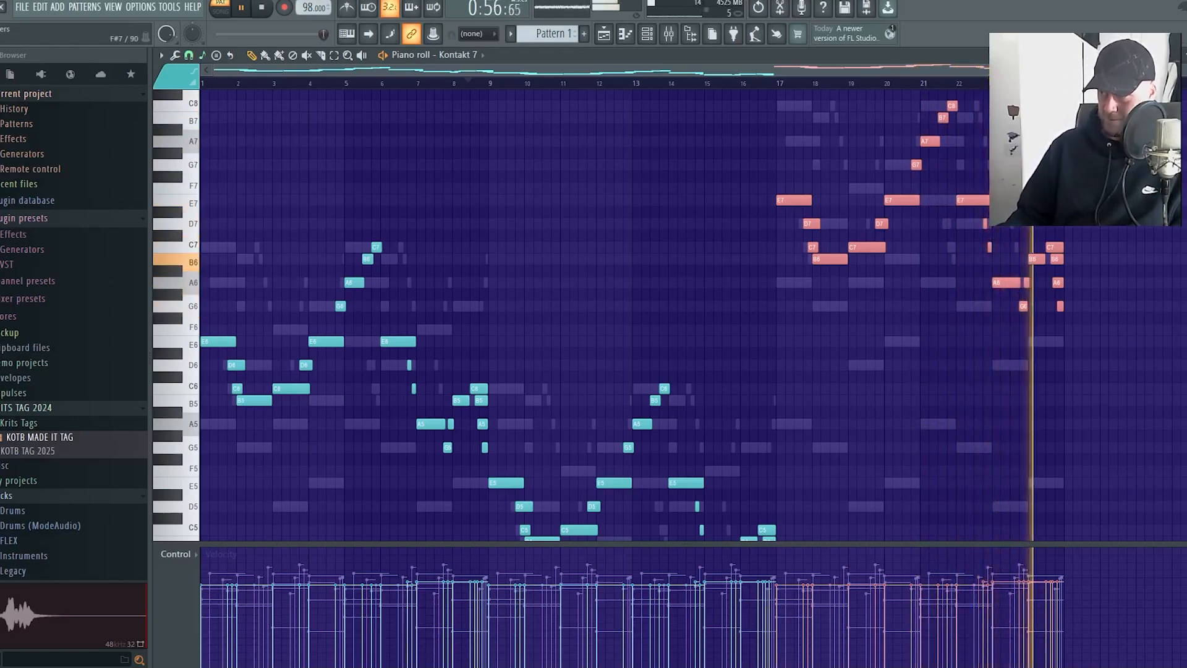
pyautogui.hotkey('ctrl', 'd')
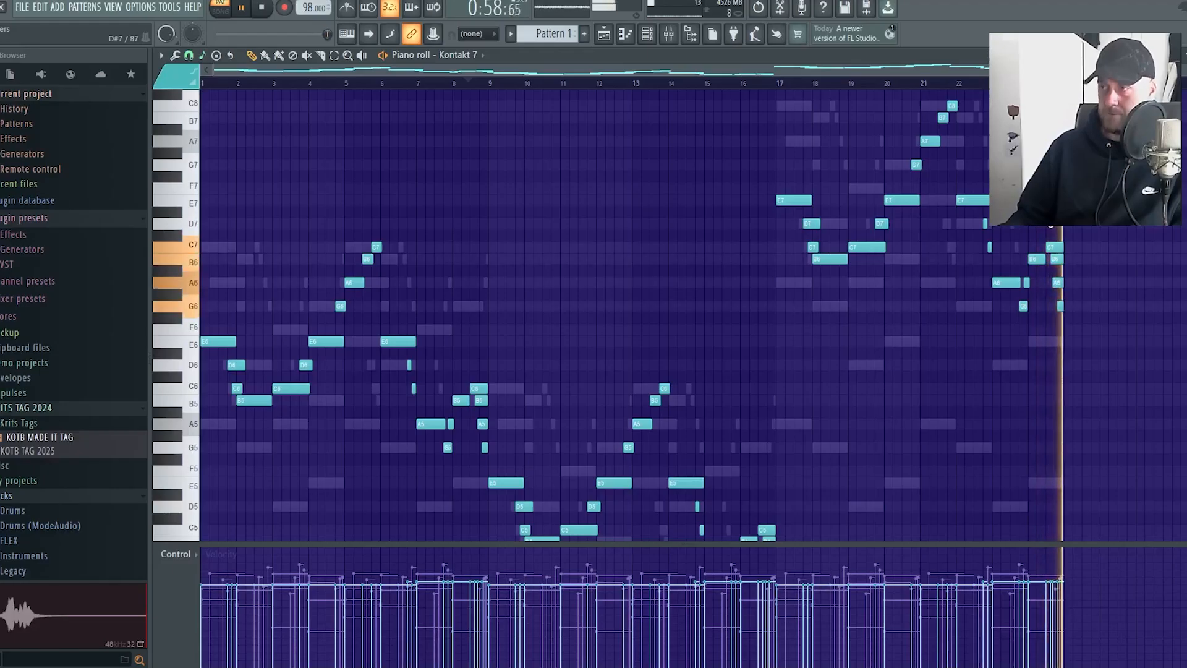
pyautogui.scroll(-3, 853, 340)
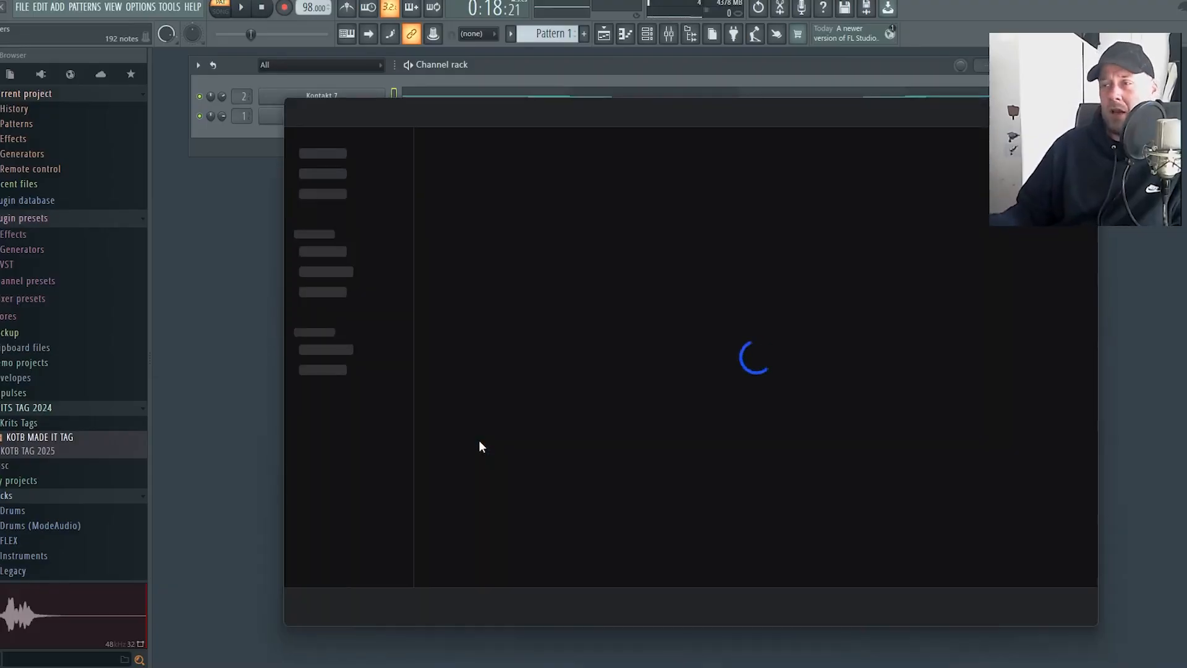
# Switch to Splice and search its sample library for "rnb vocal"
pyautogui.click(676, 113)
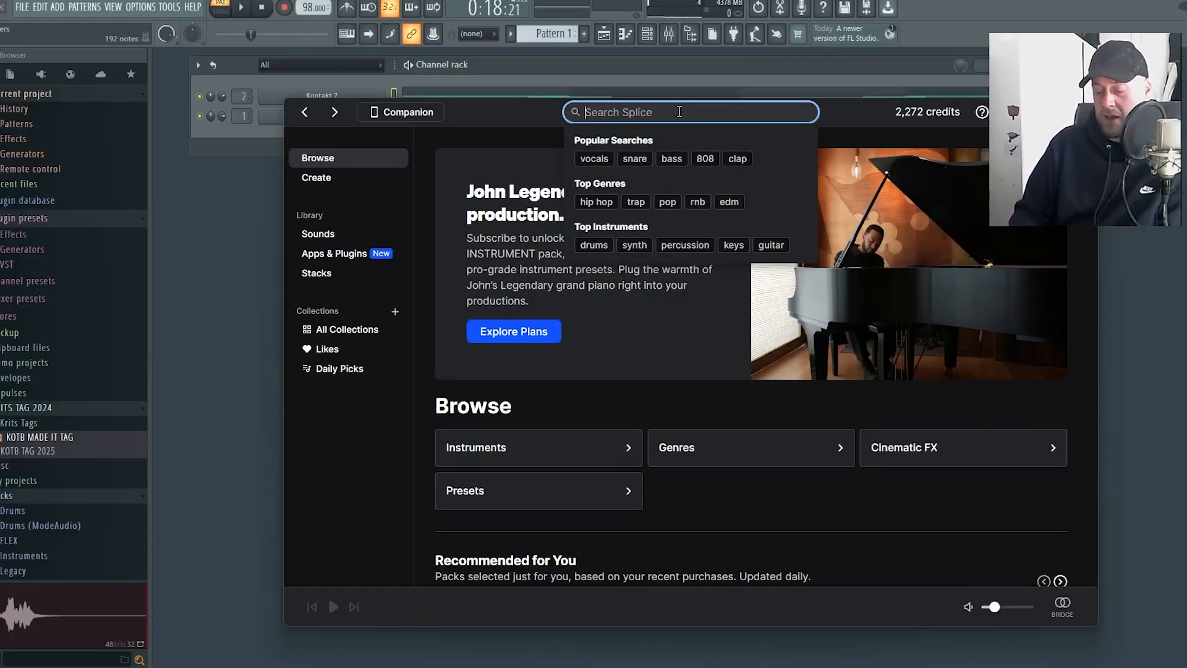
pyautogui.write('rnb voc')
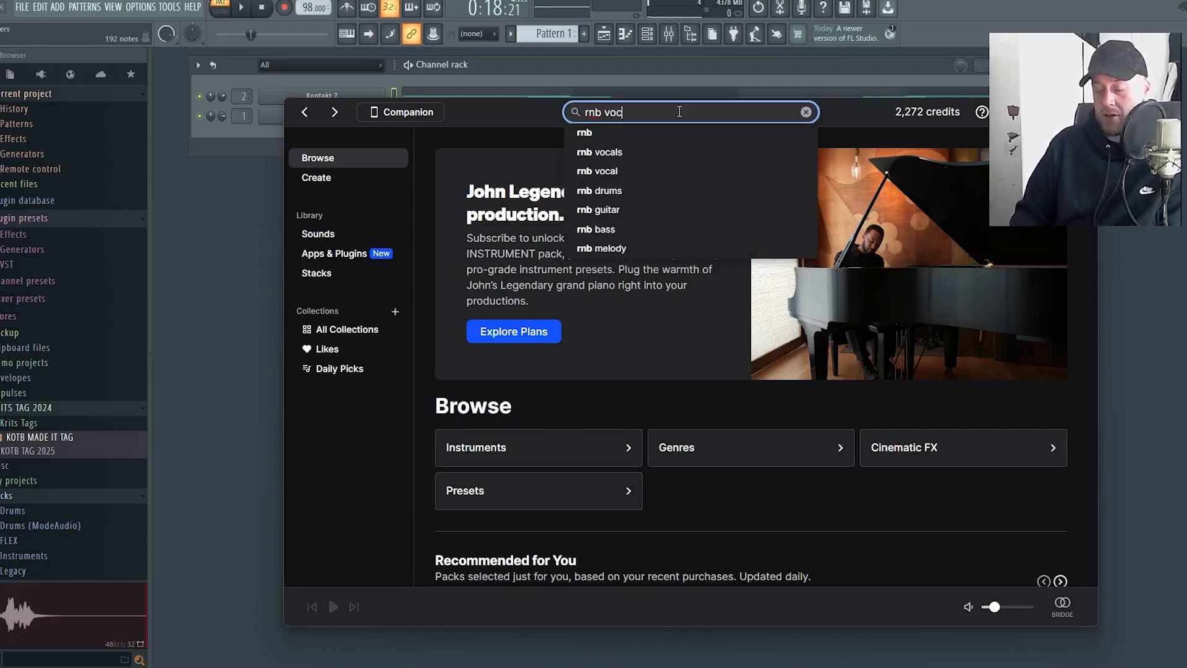
pyautogui.write('al')
pyautogui.press('Return')
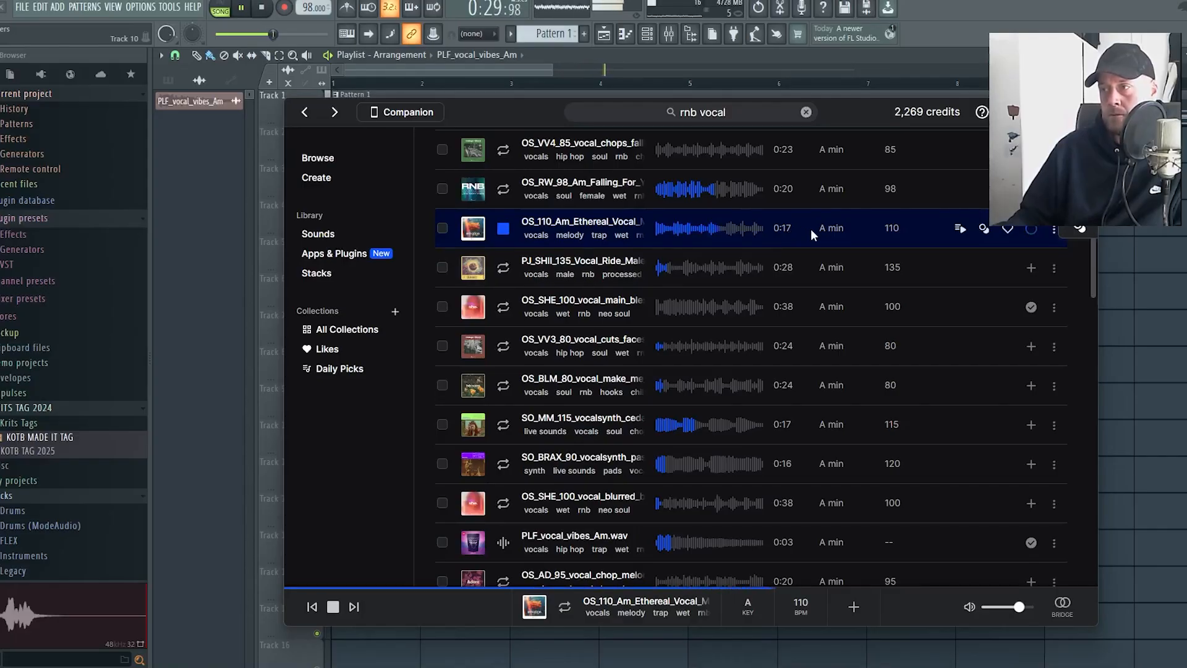
# Add the OS_110_Am_Ethereal_Vocal_Melody sample to the playlist, placing it on Track 2 at bar 1
pyautogui.moveTo(787, 224); pyautogui.dragTo(1138, 254)
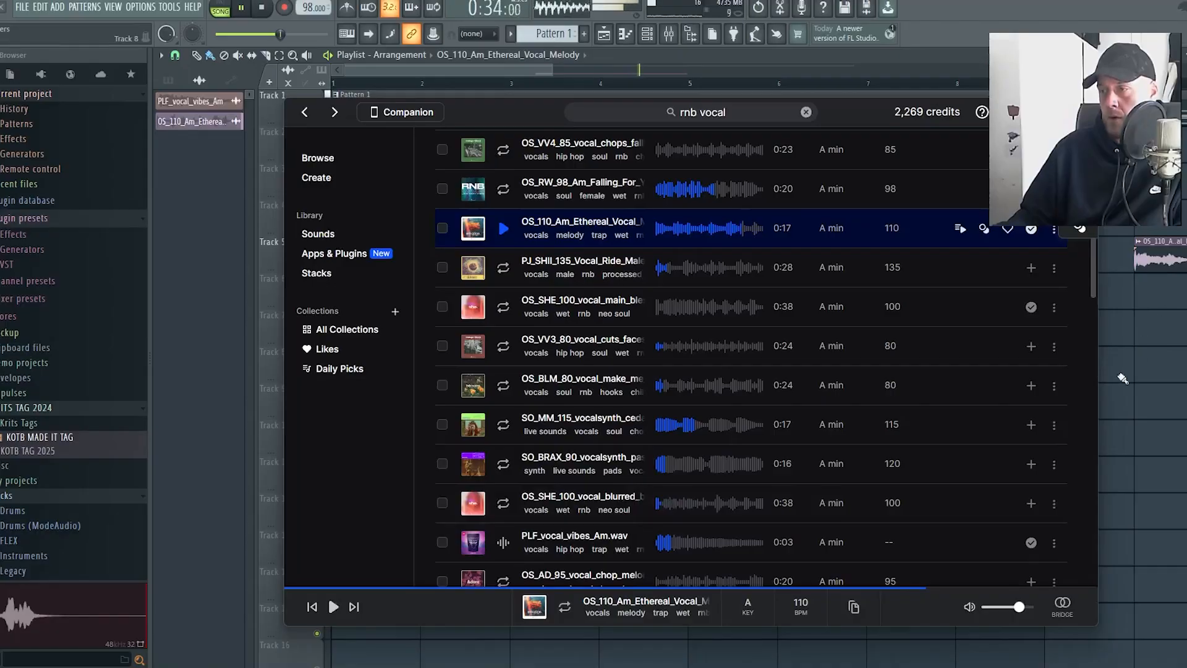
pyautogui.moveTo(1171, 266); pyautogui.dragTo(390, 146)
pyautogui.press('space')
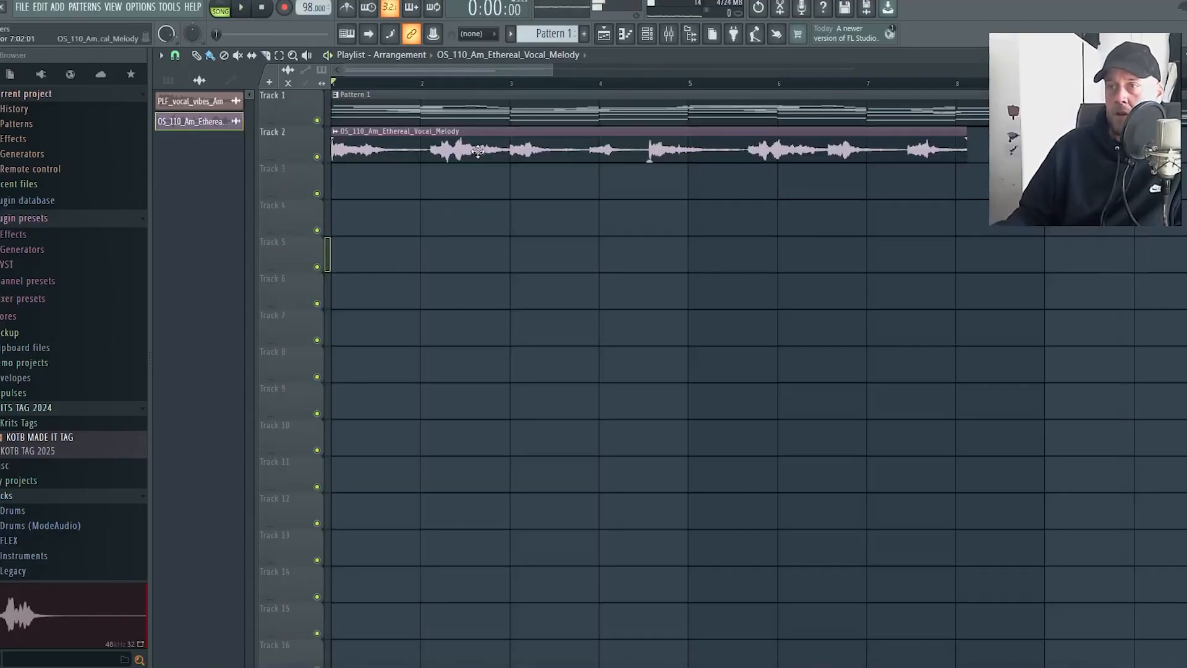
# Set the vocal clip's time stretching mode to Stretch and lengthen its time so it fills eight bars
pyautogui.doubleClick(514, 150)
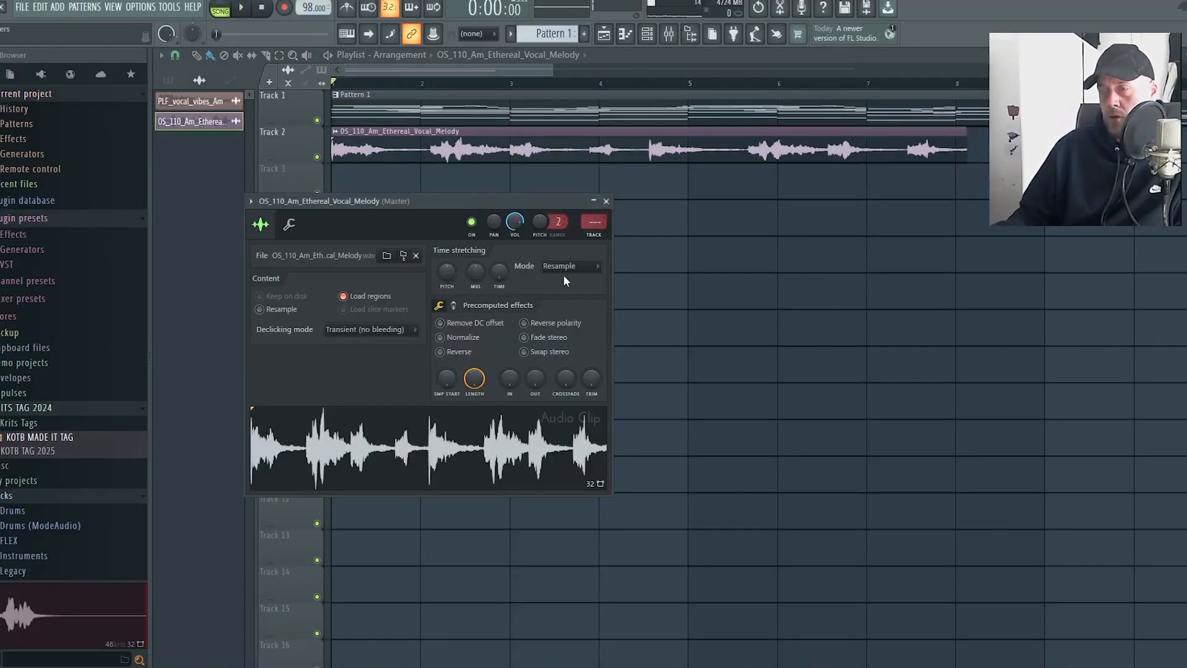
pyautogui.click(566, 275)
pyautogui.click(573, 299)
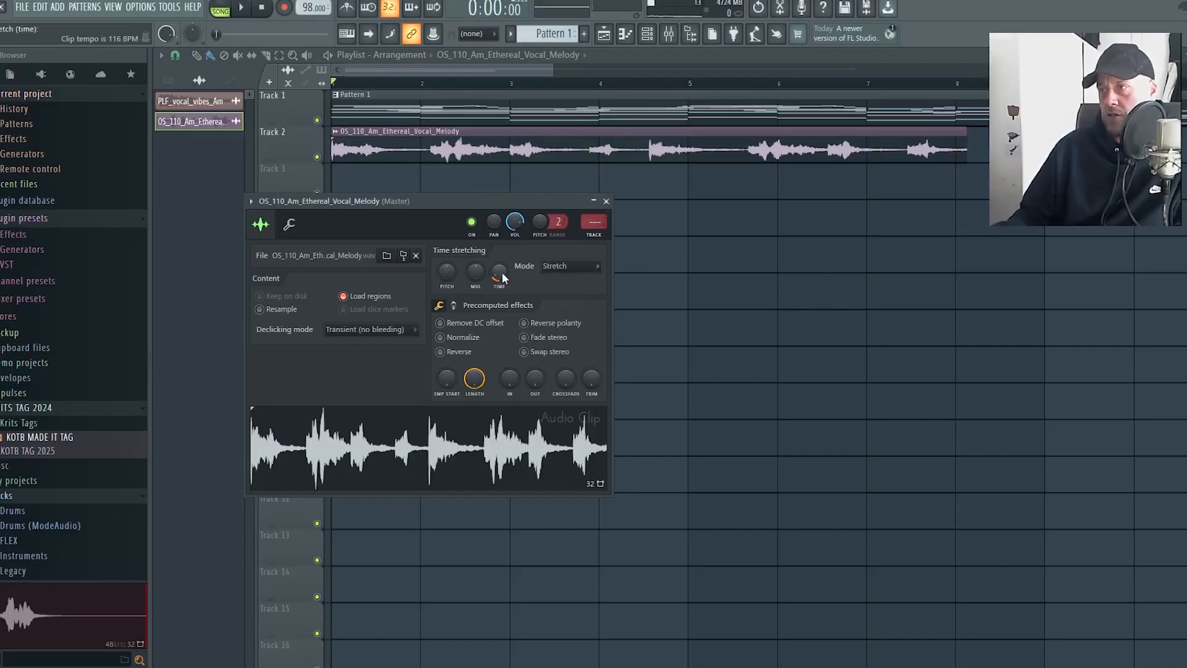
pyautogui.moveTo(502, 276); pyautogui.dragTo(502, 258)
pyautogui.press('Escape')
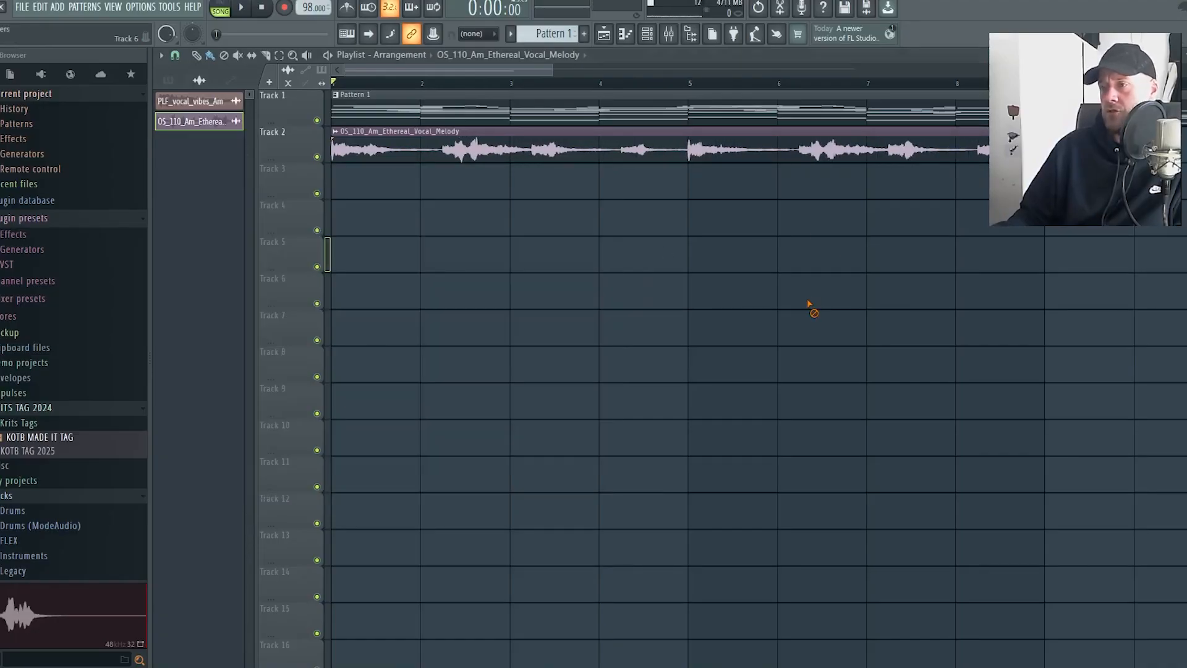
pyautogui.scroll(-5, 530, 277)
# Assign the vocal clip to free mixer track 4 and lower its channel volume to about 38% during playback
pyautogui.doubleClick(404, 145)
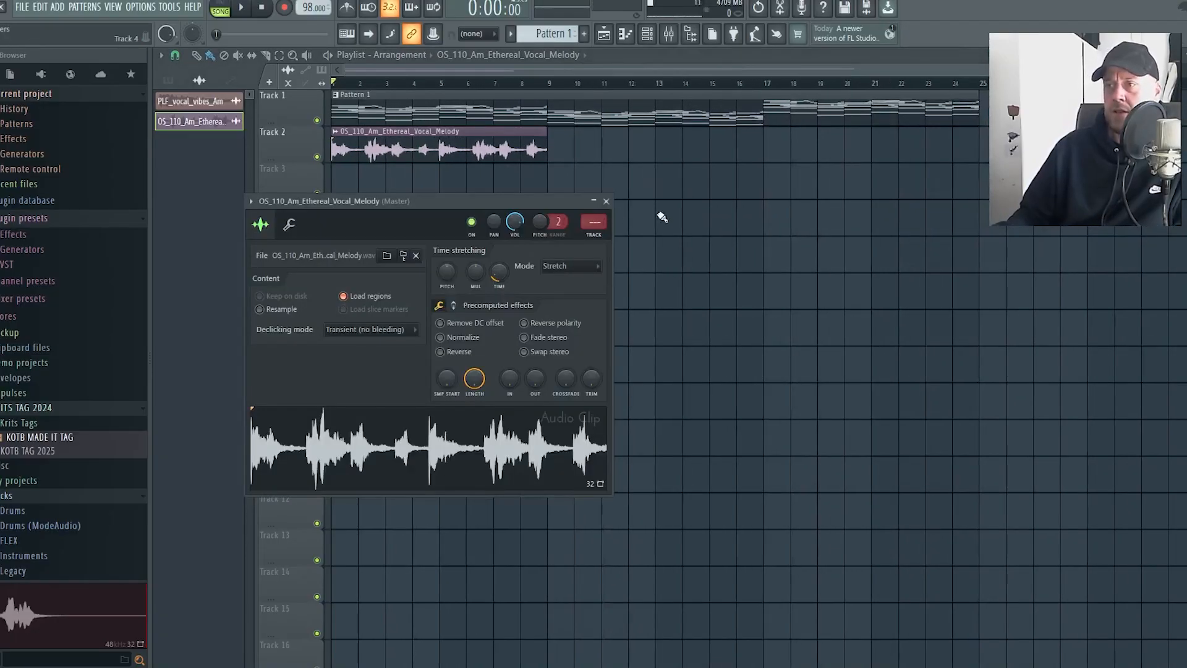
pyautogui.press('space')
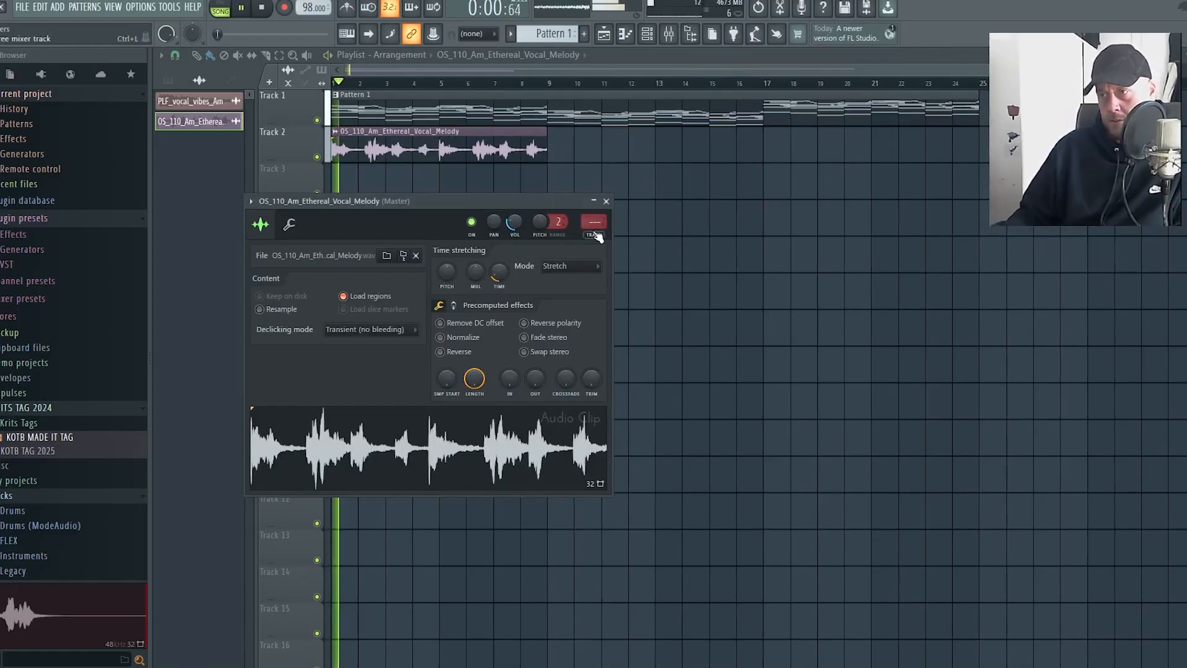
pyautogui.press('F9')
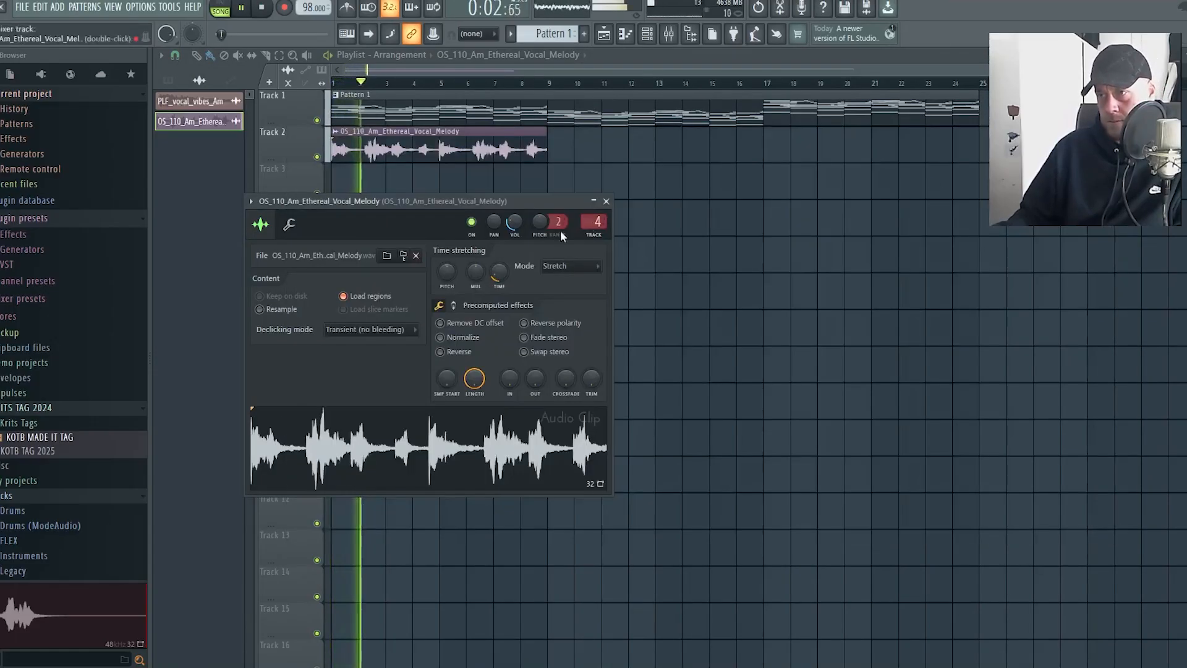
pyautogui.press('F9')
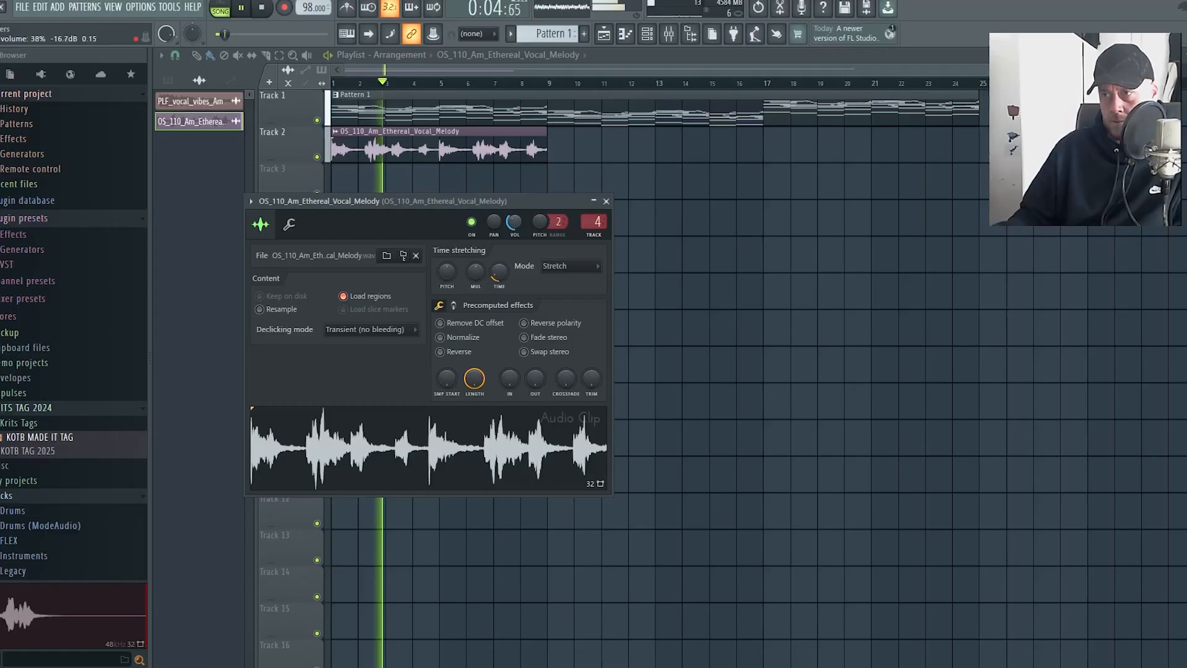
# Raise the vocal clip's time-stretching pitch, then play it back and set its channel volume to about 43%
pyautogui.press('space')
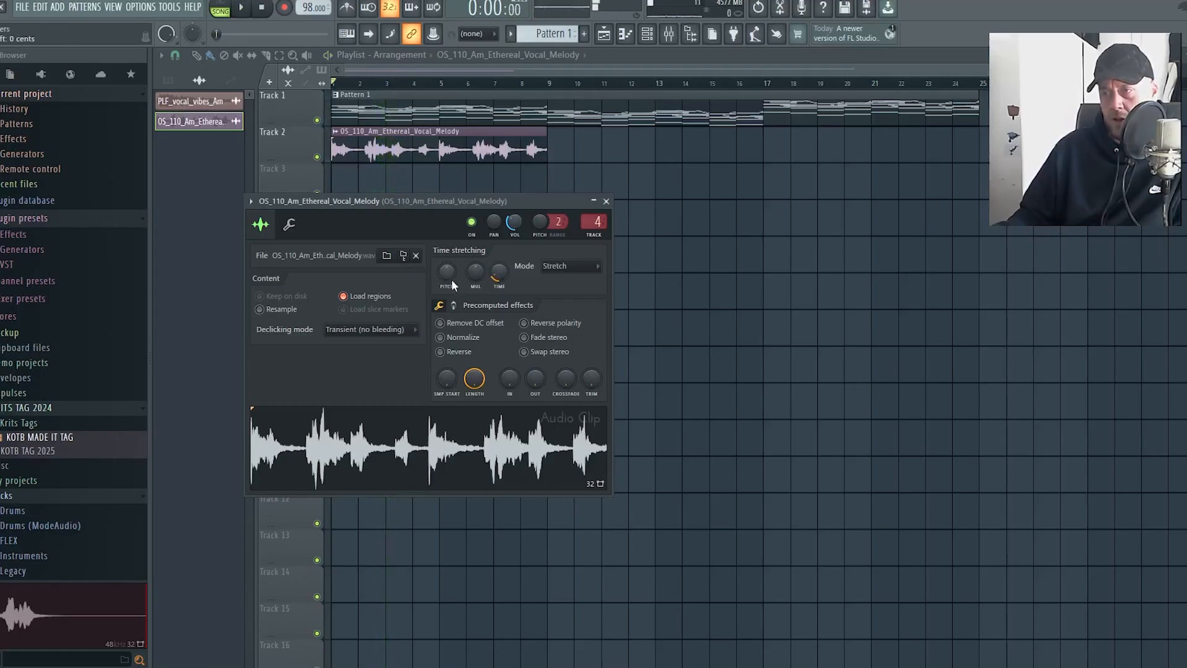
pyautogui.moveTo(451, 277); pyautogui.dragTo(451, 265)
pyautogui.press('space')
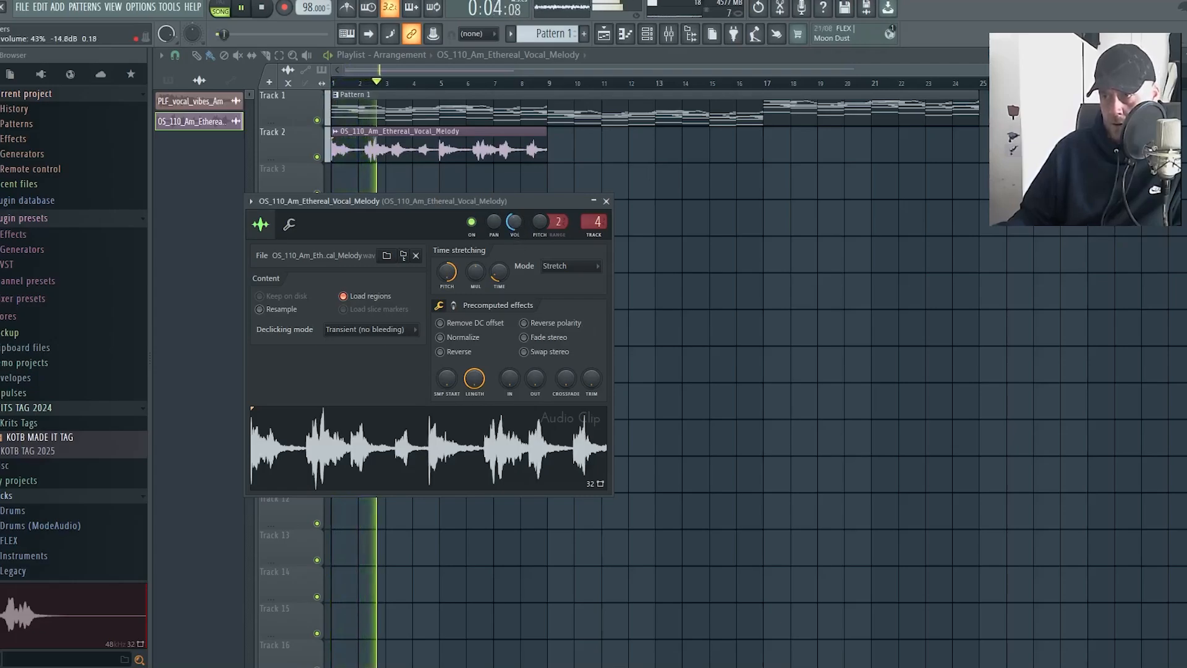
# Add Fruity Reeverb 2 to the vocal's mixer track and close the reverb and clip settings windows
pyautogui.press('F9')
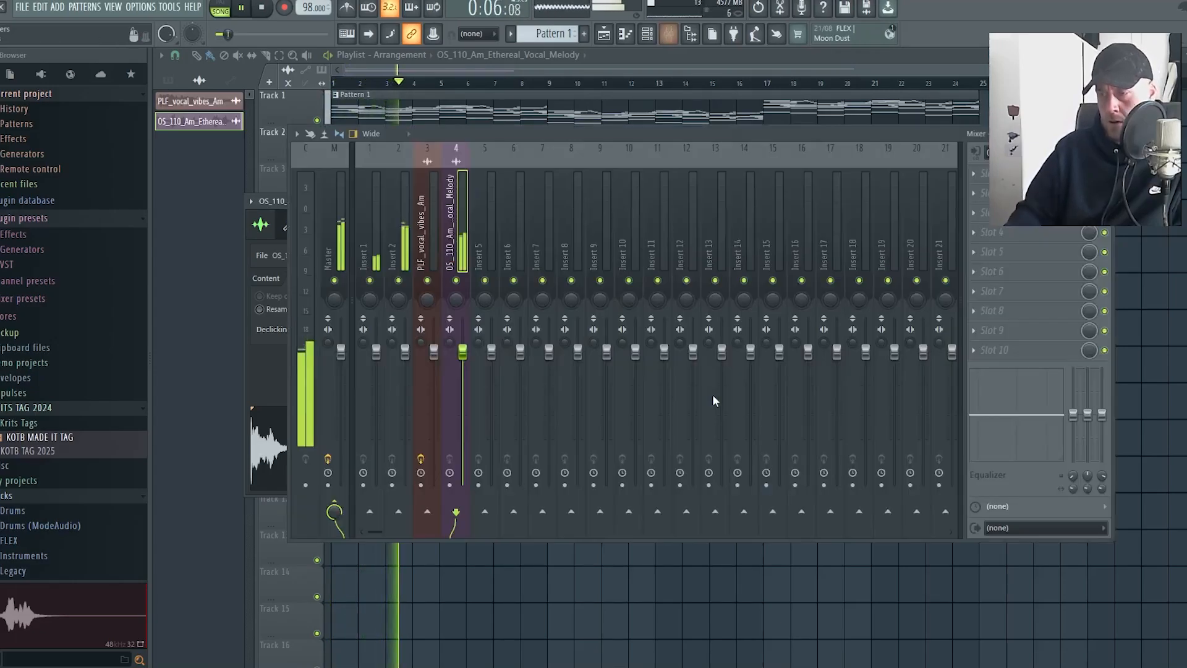
pyautogui.click(975, 193)
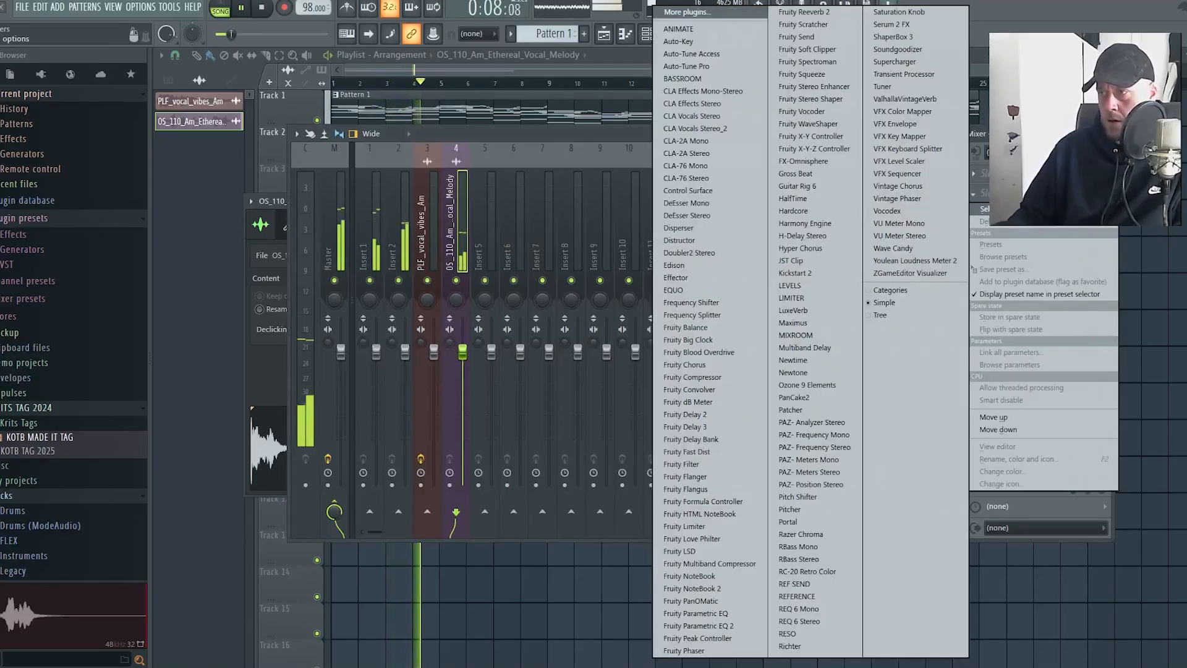
pyautogui.click(803, 12)
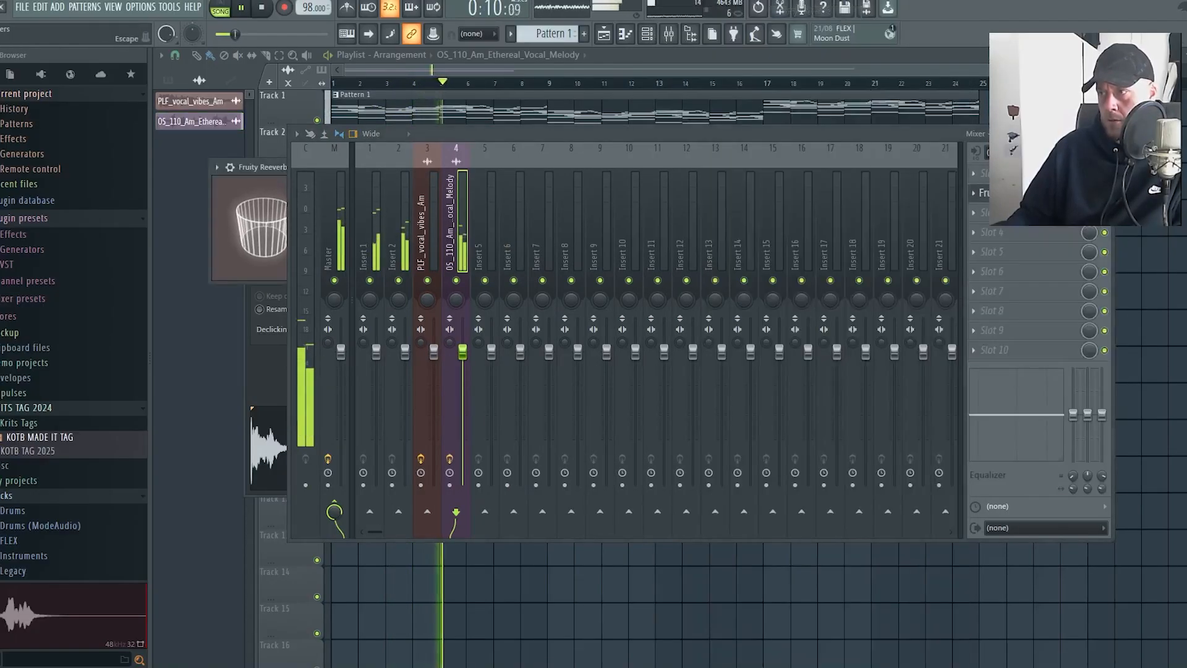
pyautogui.press('F9')
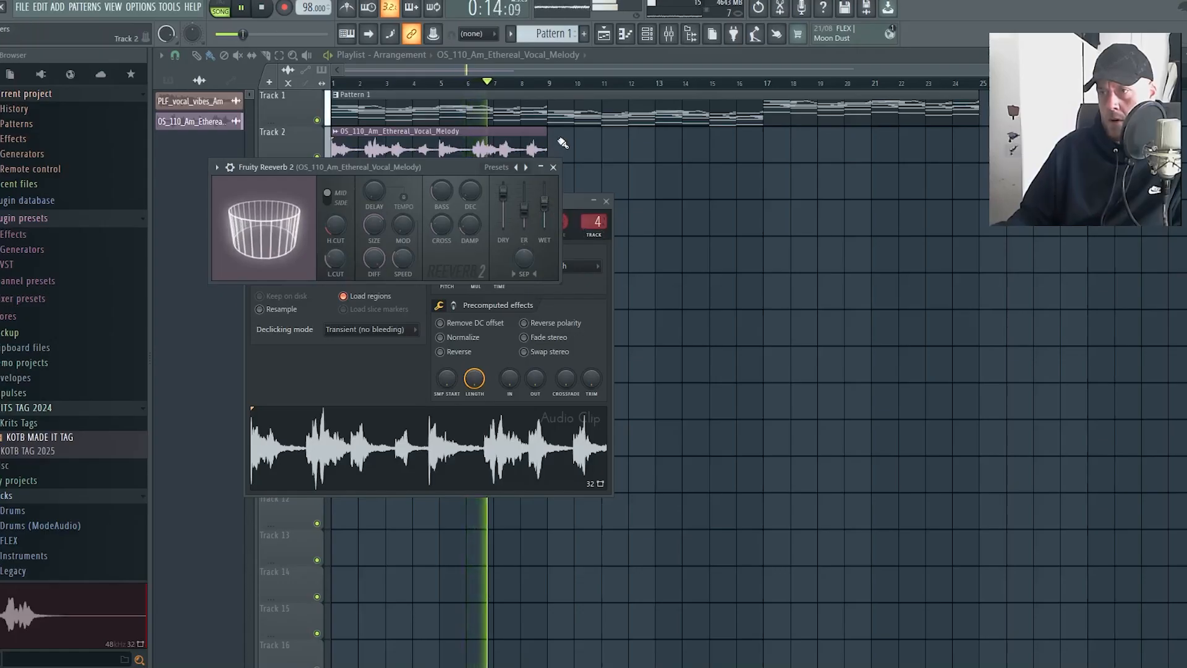
pyautogui.click(554, 167)
pyautogui.click(606, 201)
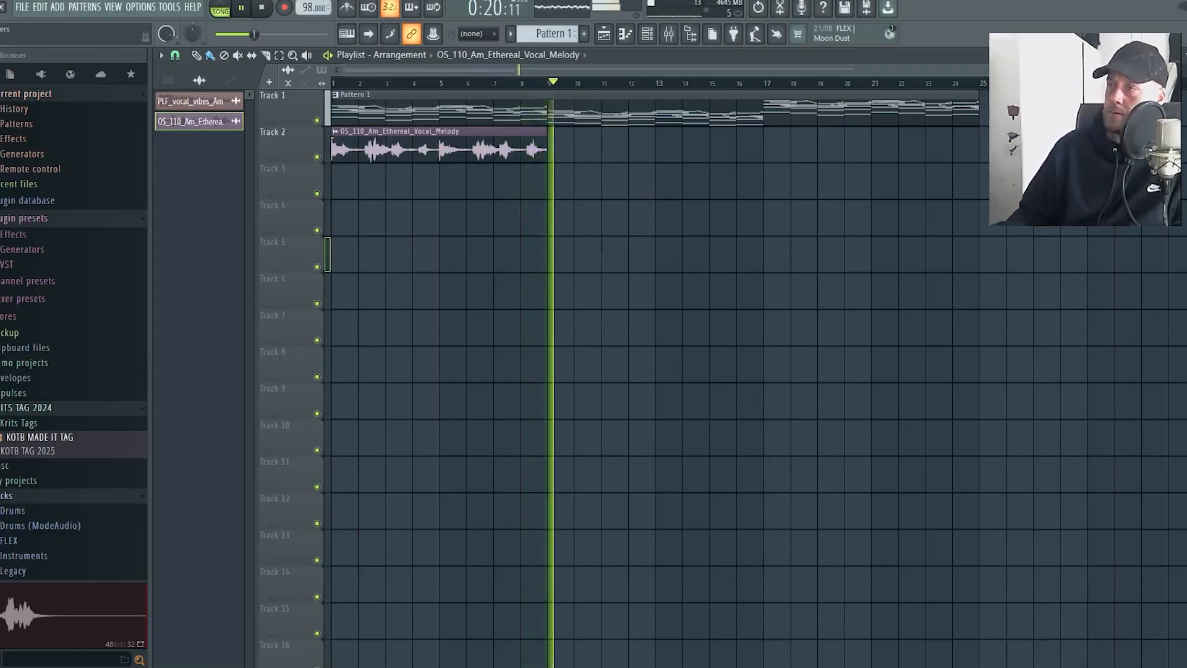
# Stop playback and insert an Analog Lab V instrument channel from the channel rack
pyautogui.press('F6')
pyautogui.press('space')
pyautogui.rightClick(365, 118)
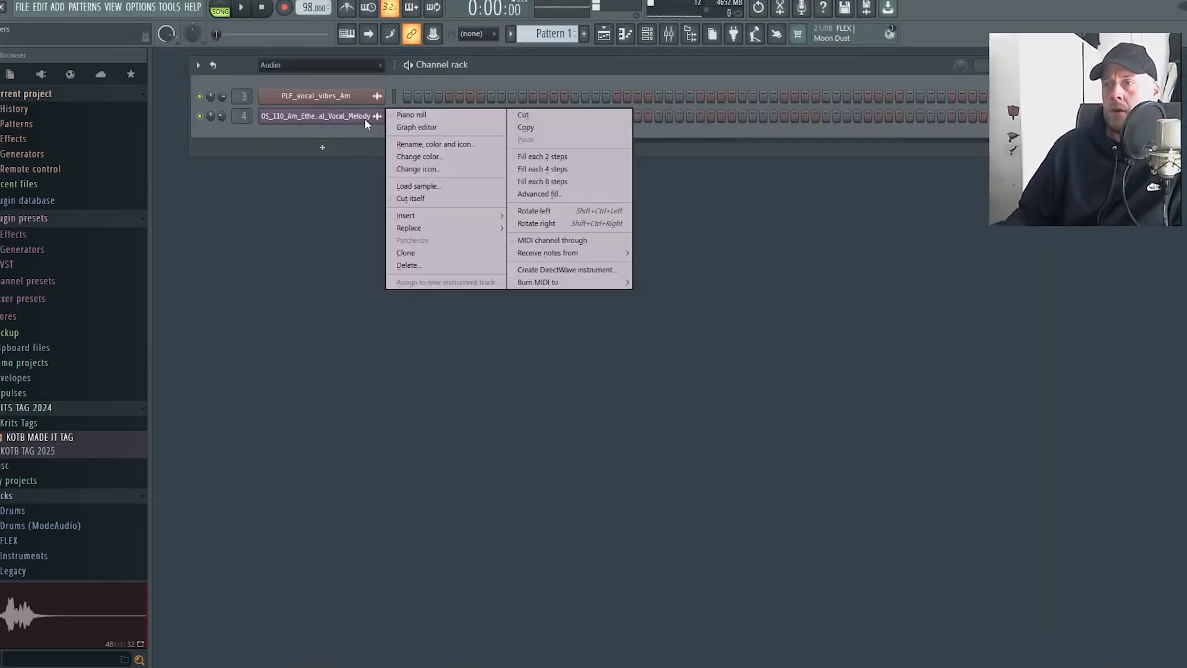
pyautogui.moveTo(451, 215)
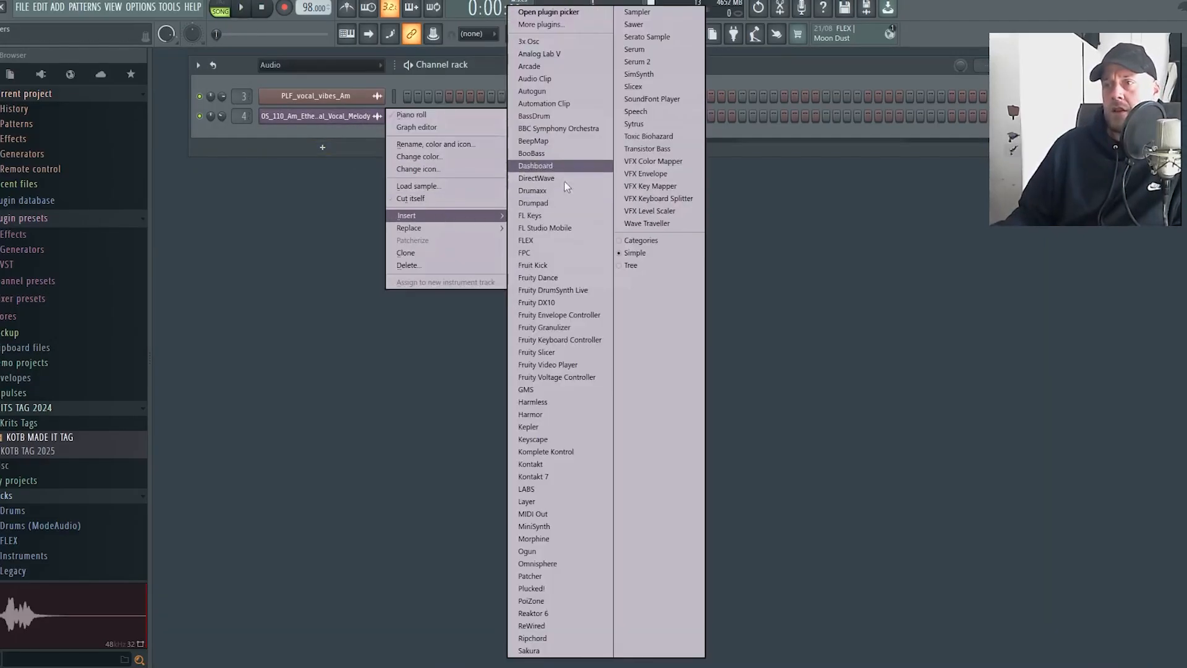
pyautogui.click(589, 58)
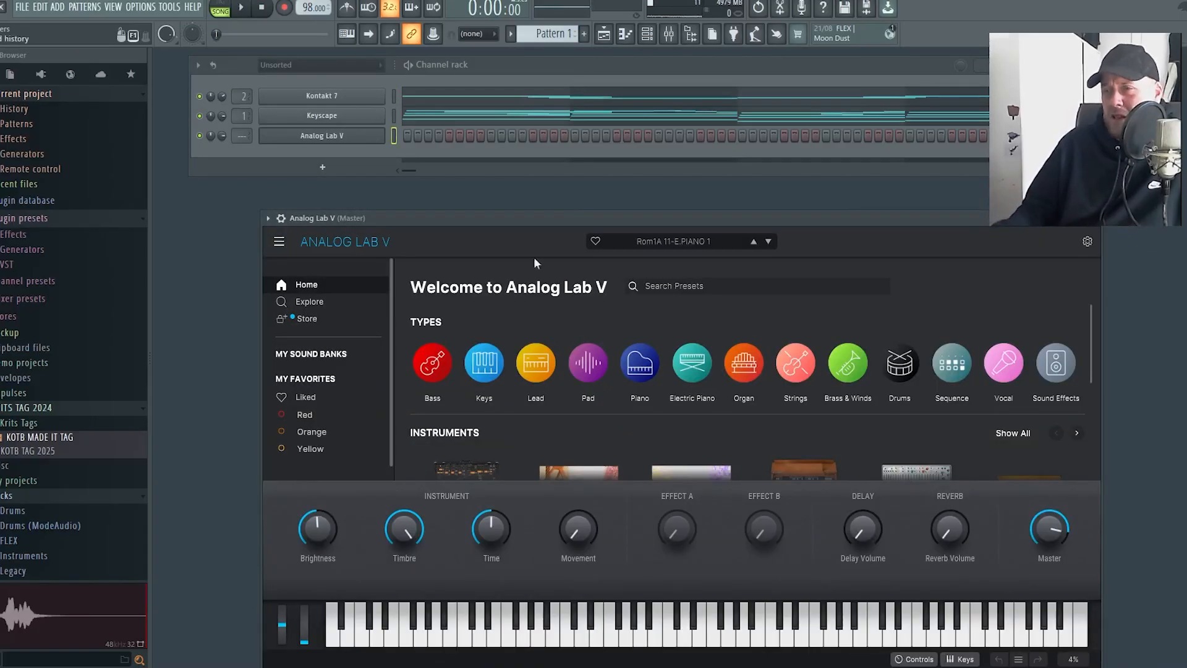
# Load the Bass Celm preset from the liked presets in Analog Lab V and close the plugin window
pyautogui.click(354, 396)
pyautogui.click(688, 425)
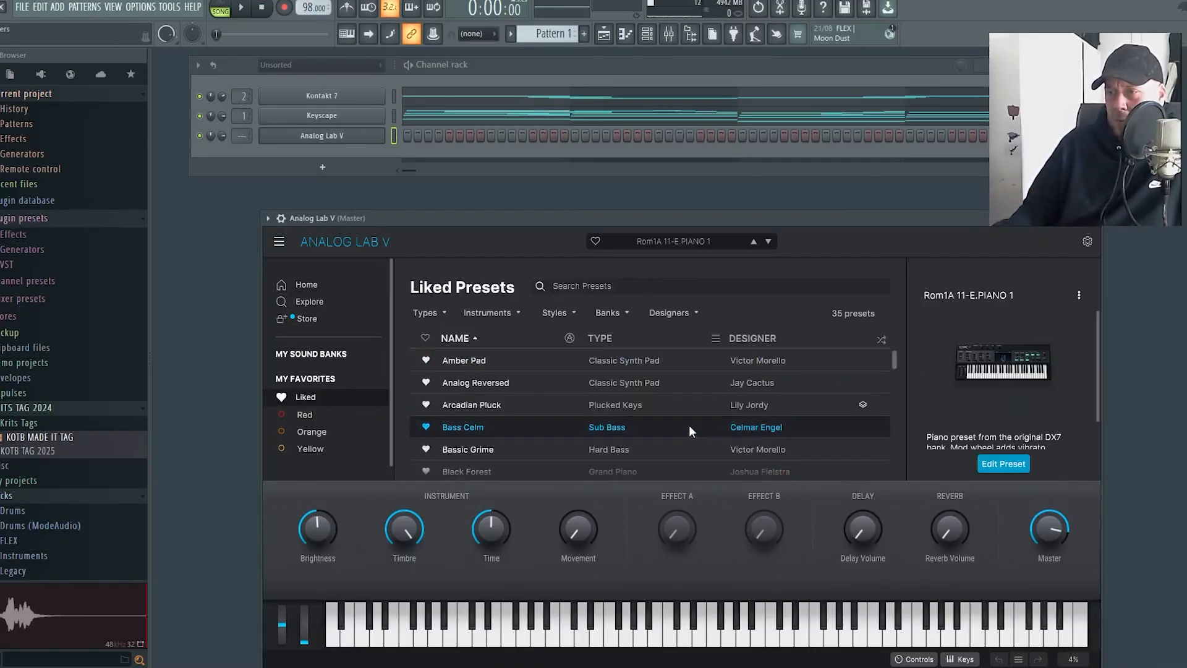
pyautogui.click(307, 139)
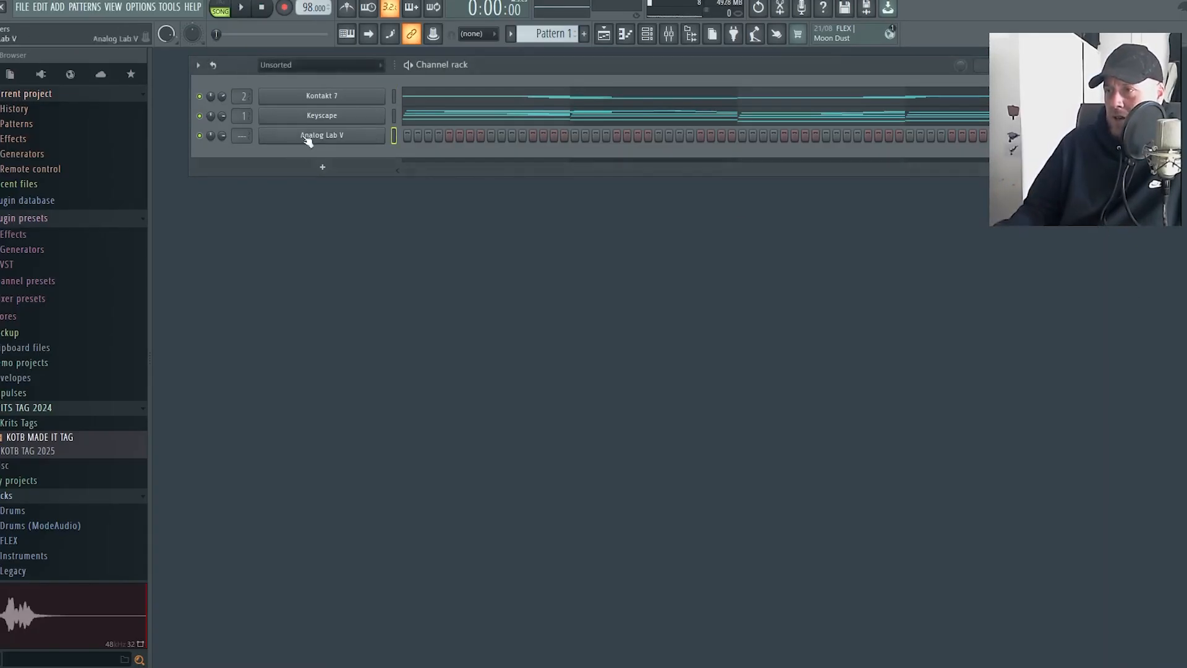
# Write one-bar bass notes A4, G4, D4 and E4 across bars 1 to 4 in the Analog Lab V piano roll
pyautogui.rightClick(369, 140)
pyautogui.click(419, 135)
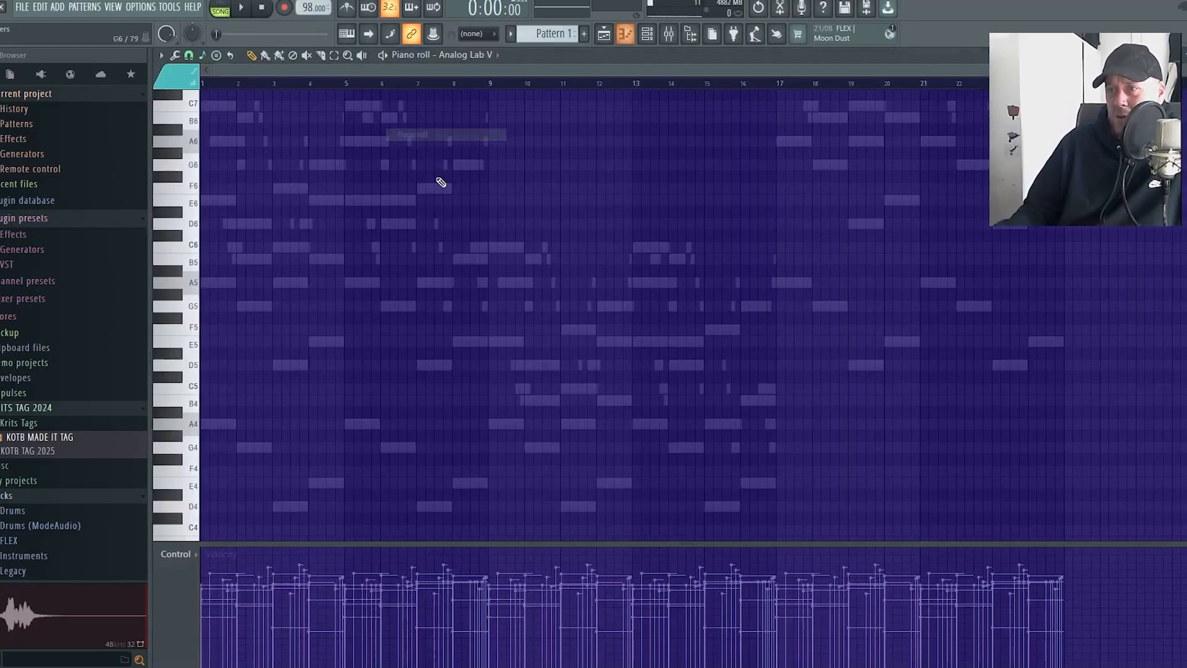
pyautogui.click(208, 423)
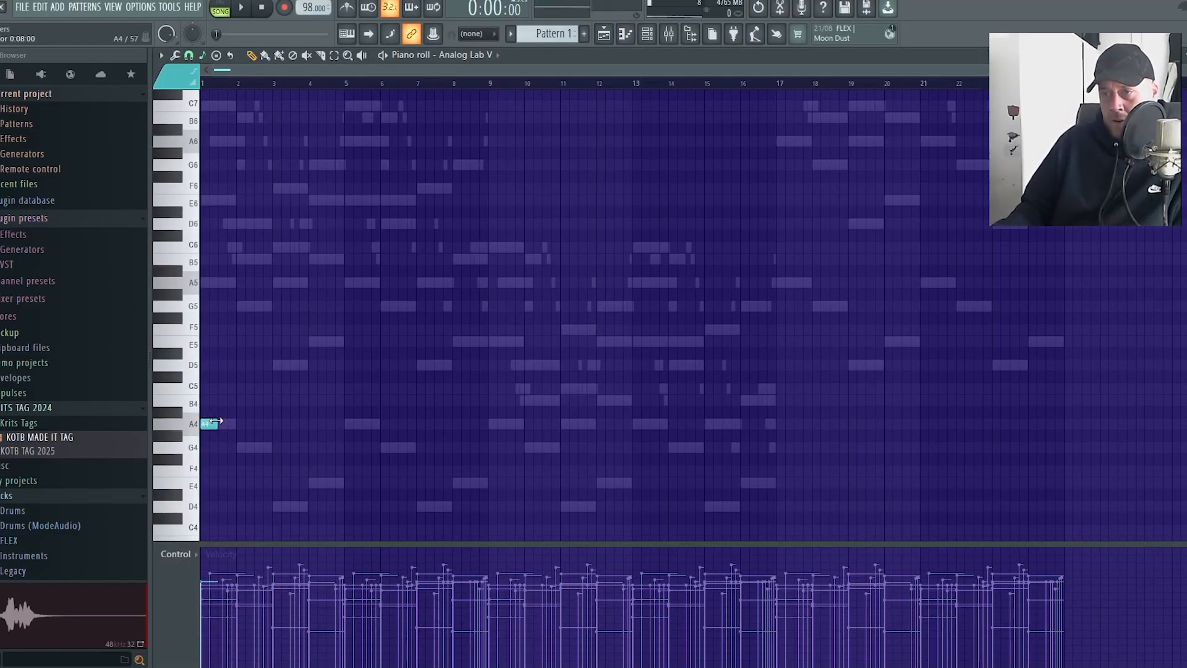
pyautogui.keyDown('ctrl'); pyautogui.scroll(7, 225, 454); pyautogui.keyUp('ctrl')
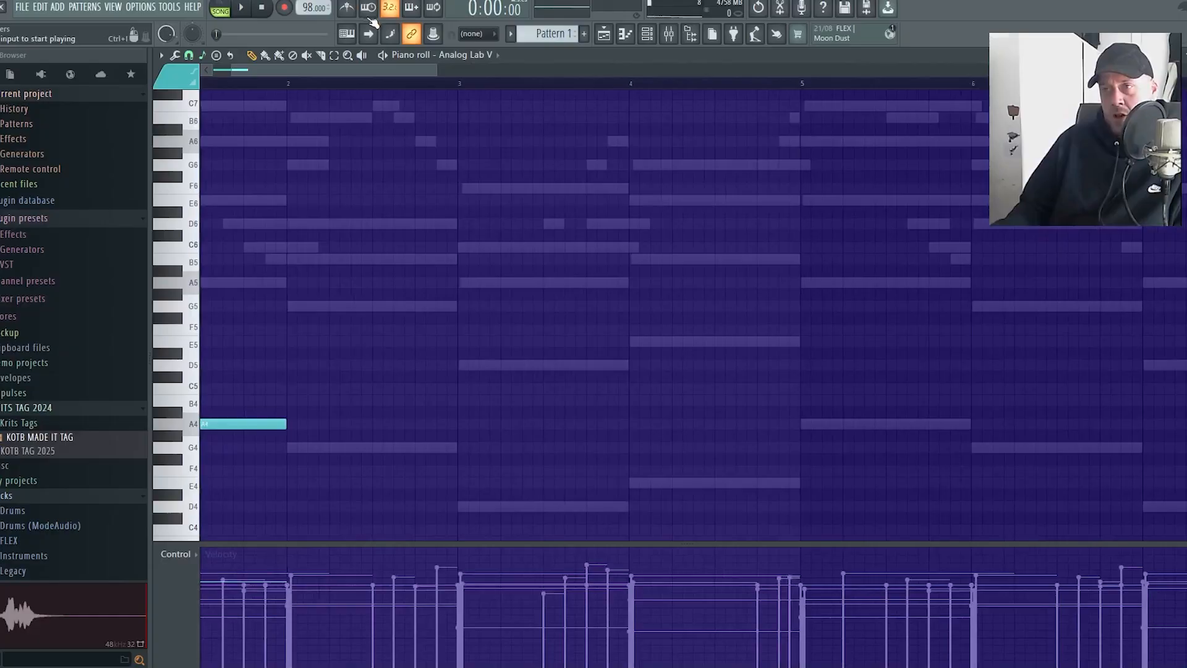
pyautogui.moveTo(347, 70); pyautogui.dragTo(222, 96)
pyautogui.click(375, 447)
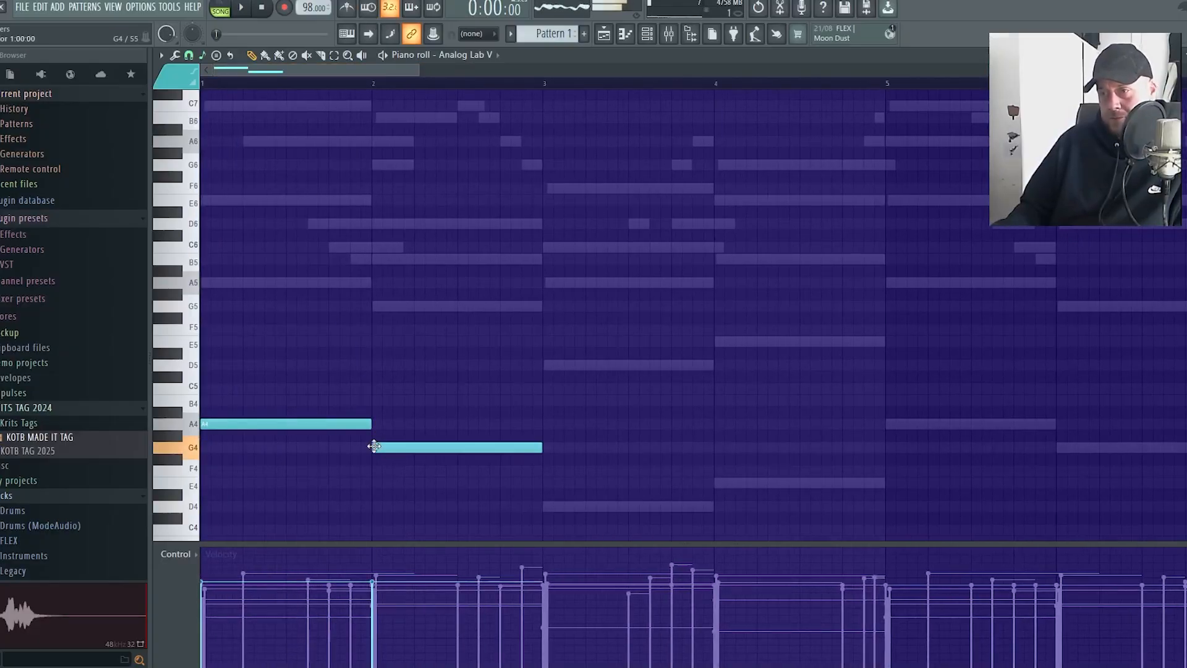
pyautogui.click(547, 507)
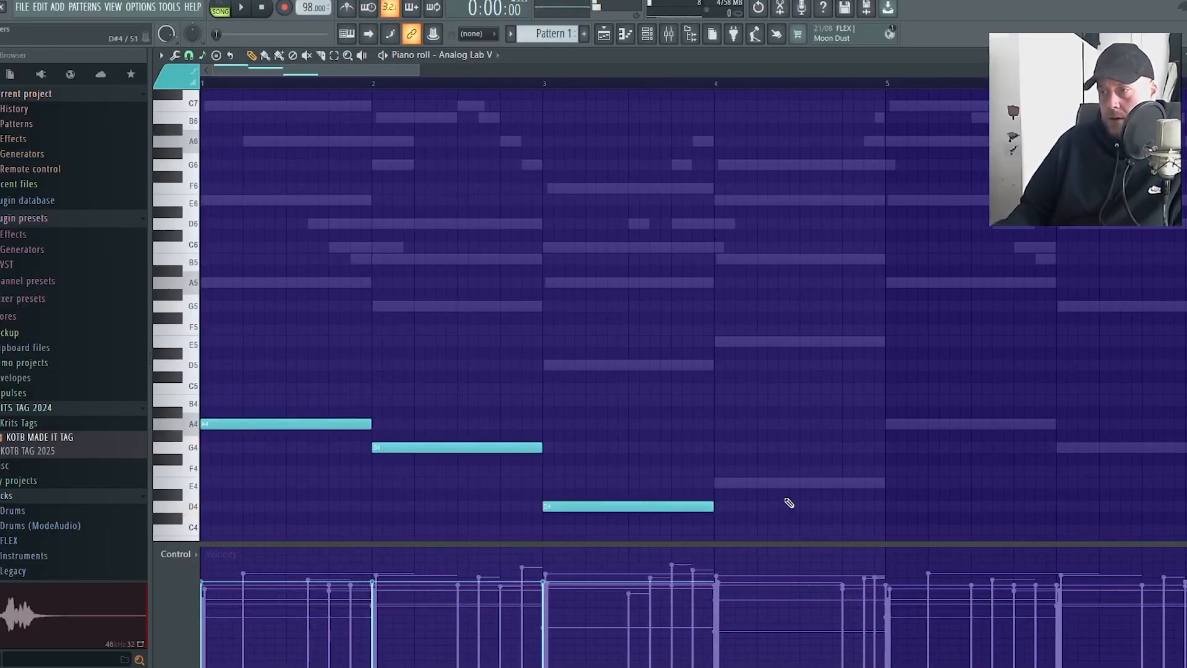
pyautogui.click(730, 487)
# Duplicate the four bass notes from bars 1 to 4 into bars 5 to 8
pyautogui.keyDown('ctrl'); pyautogui.scroll(-4, 766, 384); pyautogui.keyUp('ctrl')
pyautogui.moveTo(685, 524); pyautogui.dragTo(189, 317)
pyautogui.hotkey('ctrl', 'b')
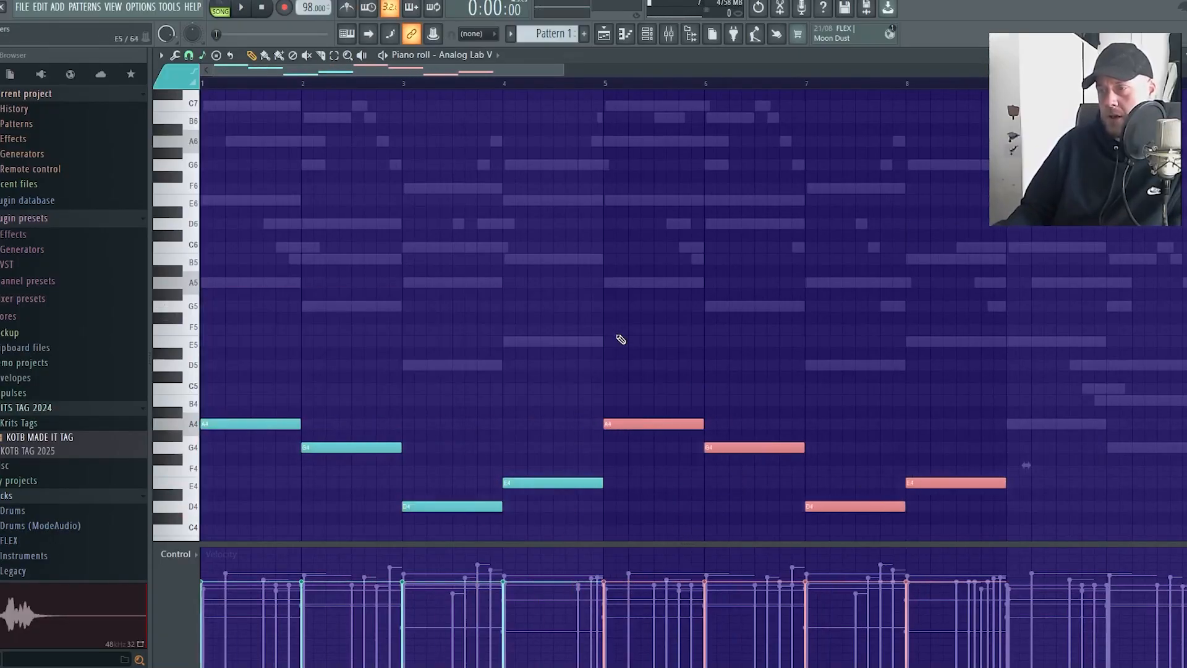
# Copy the eight-bar bass line into bars 9 to 16 and 17 to 24, and play it back
pyautogui.keyDown('ctrl'); pyautogui.scroll(-3, 661, 344); pyautogui.keyUp('ctrl')
pyautogui.hotkey('ctrl', 'd')
pyautogui.moveTo(613, 525); pyautogui.dragTo(201, 348)
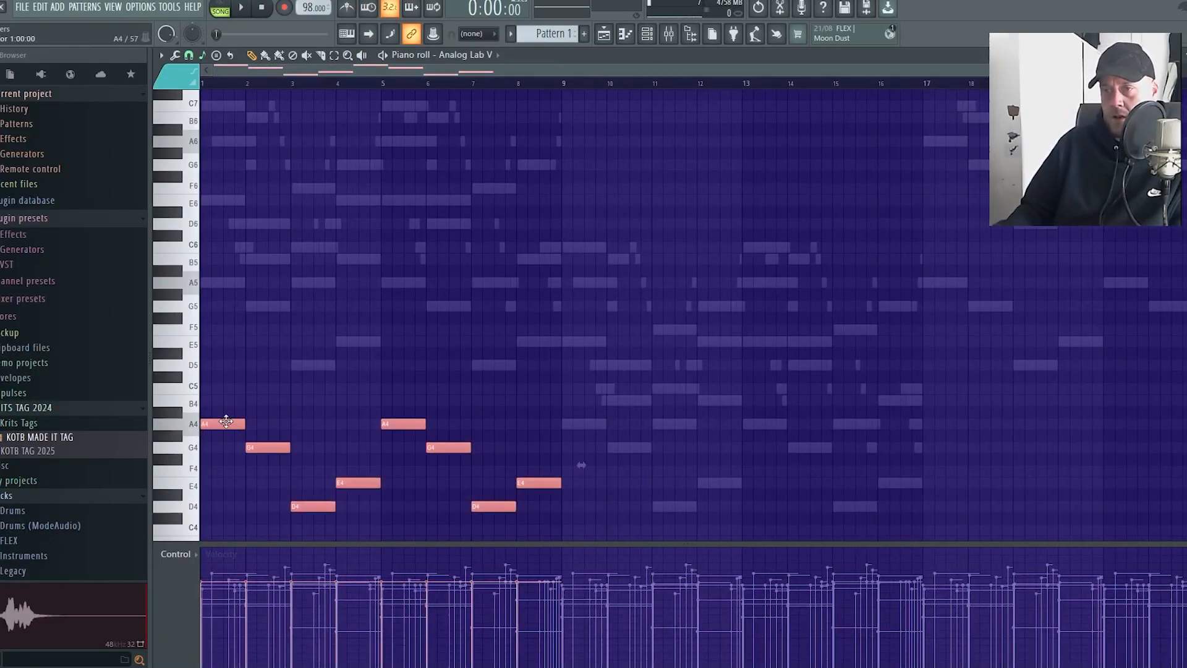
pyautogui.keyDown('shift'); pyautogui.moveTo(225, 422); pyautogui.dragTo(586, 424); pyautogui.keyUp('shift')
pyautogui.keyDown('ctrl'); pyautogui.moveTo(975, 509); pyautogui.dragTo(209, 372); pyautogui.keyUp('ctrl')
pyautogui.press('space')
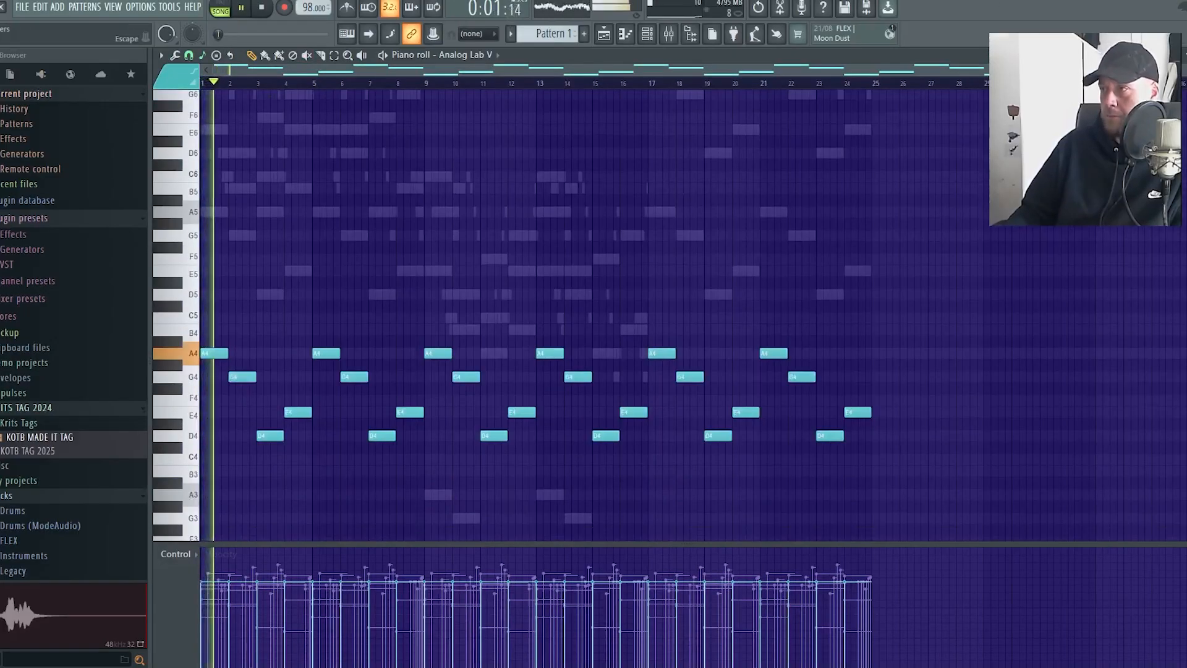
# Set the Analog Lab V channel's volume to 60% and route it to mixer insert 5
pyautogui.press('F7')
pyautogui.moveTo(223, 140); pyautogui.dragTo(223, 153)
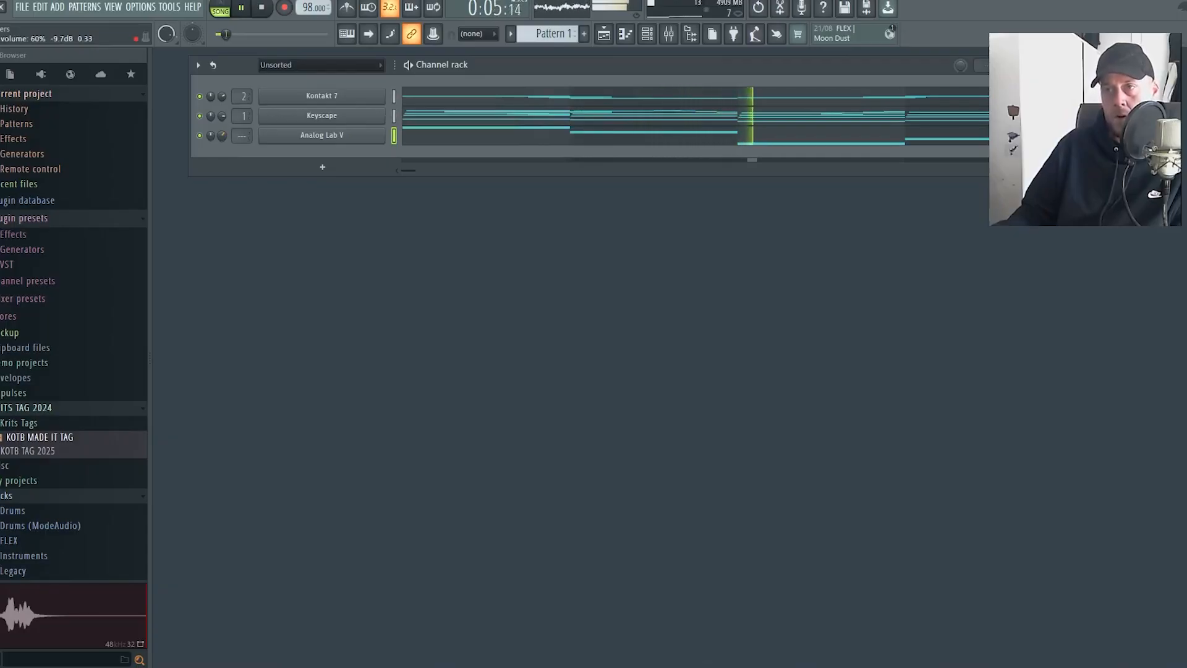
pyautogui.press('F9')
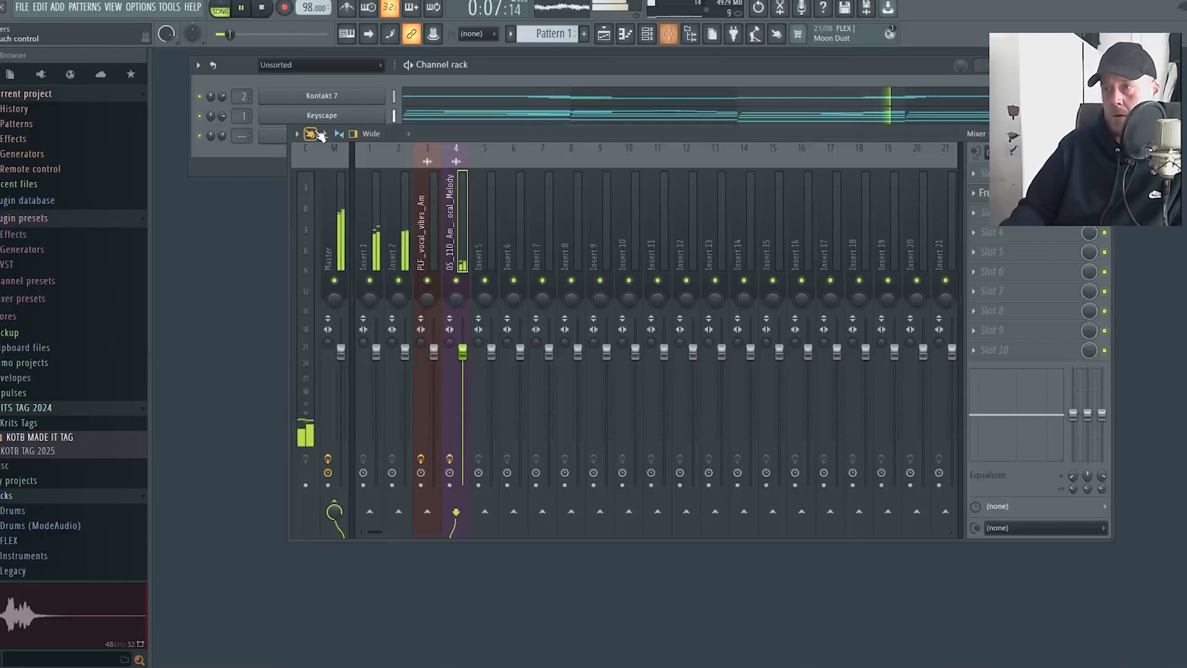
pyautogui.moveTo(243, 136); pyautogui.dragTo(242, 128)
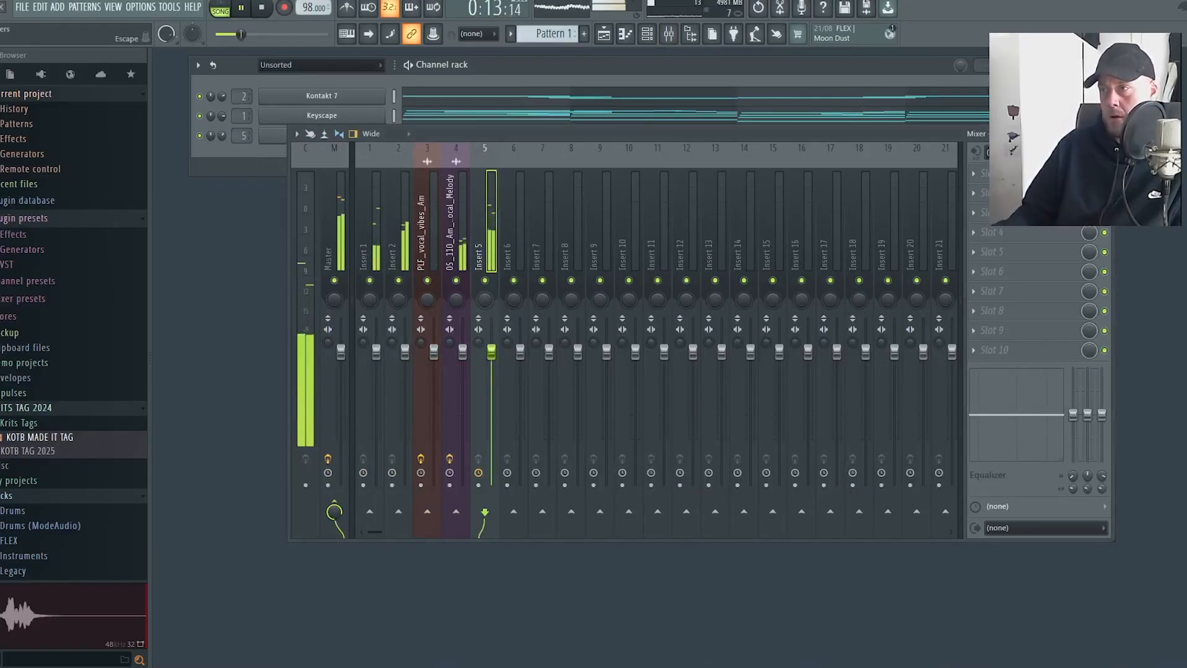
pyautogui.press('F9')
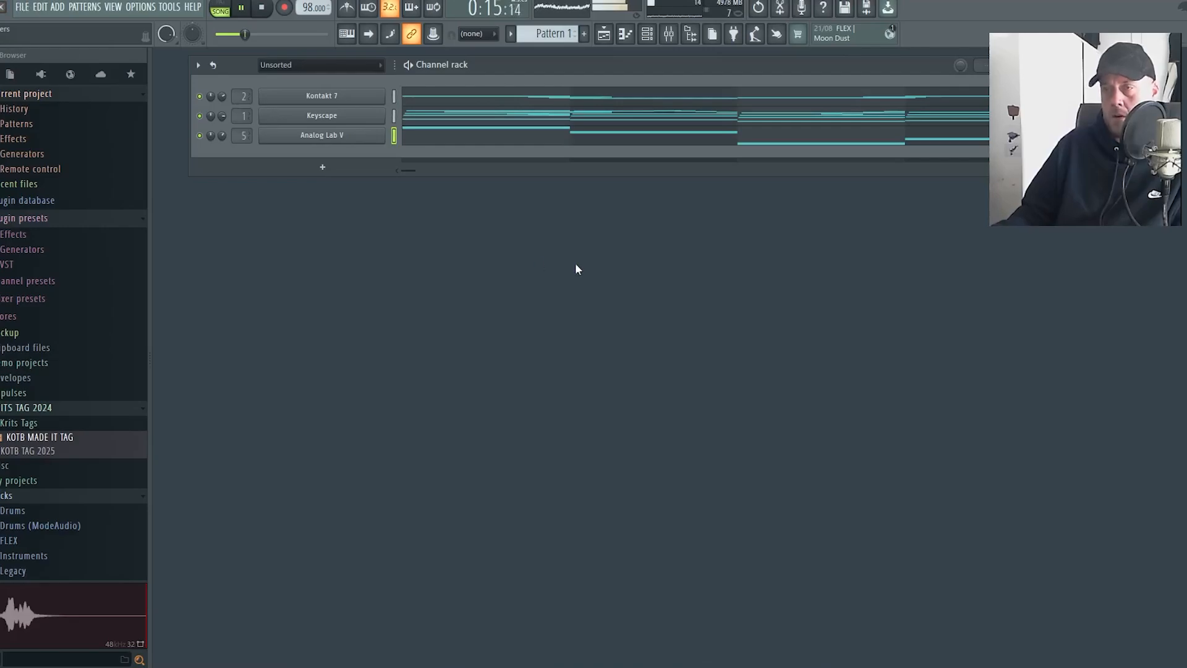
# Switch to Splice, search for "transition" and browse the transition effect samples
pyautogui.click(602, 38)
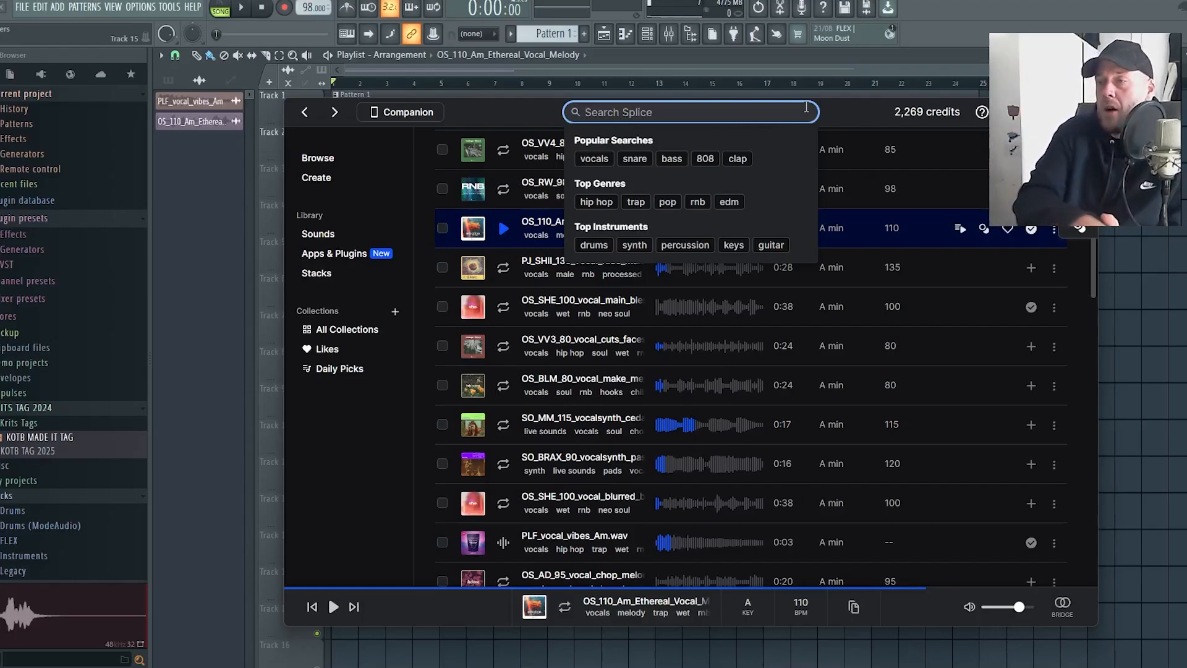
pyautogui.write('transition')
pyautogui.press('Return')
pyautogui.scroll(-5, 711, 415)
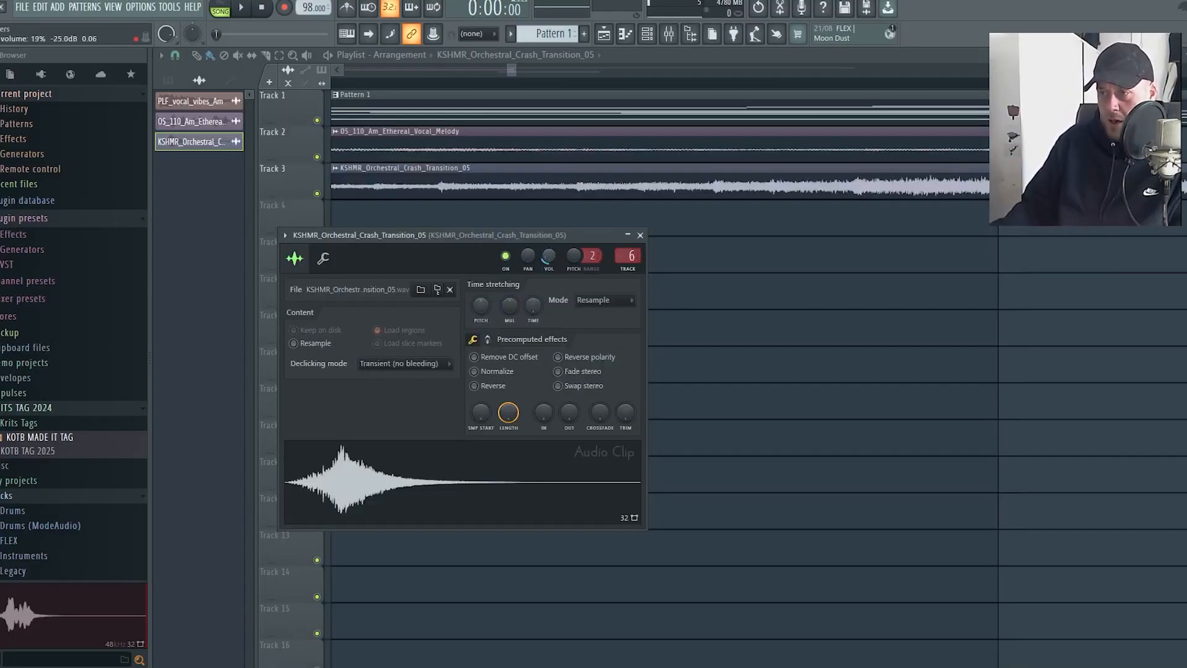
# Place KSHMR_Orchestral_Crash_Transition_05 on playlist track 3 so its swell peaks at bar 9, and play that section
pyautogui.press('space')
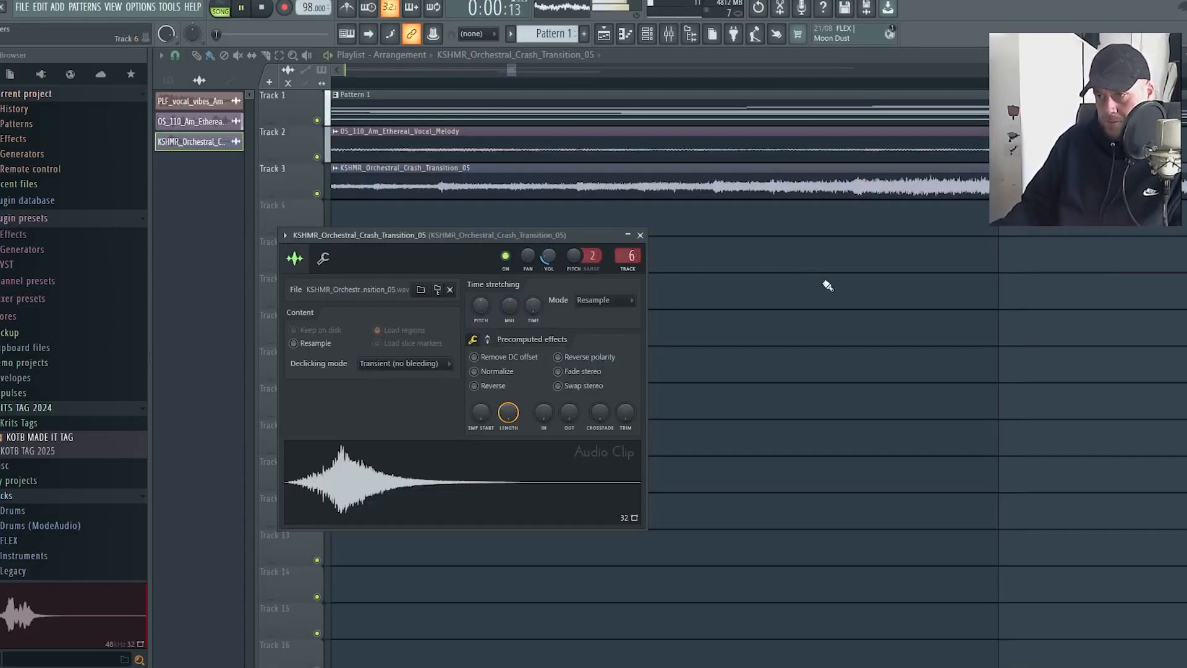
pyautogui.rightClick(891, 320)
pyautogui.scroll(-6, 902, 327)
pyautogui.click(889, 86)
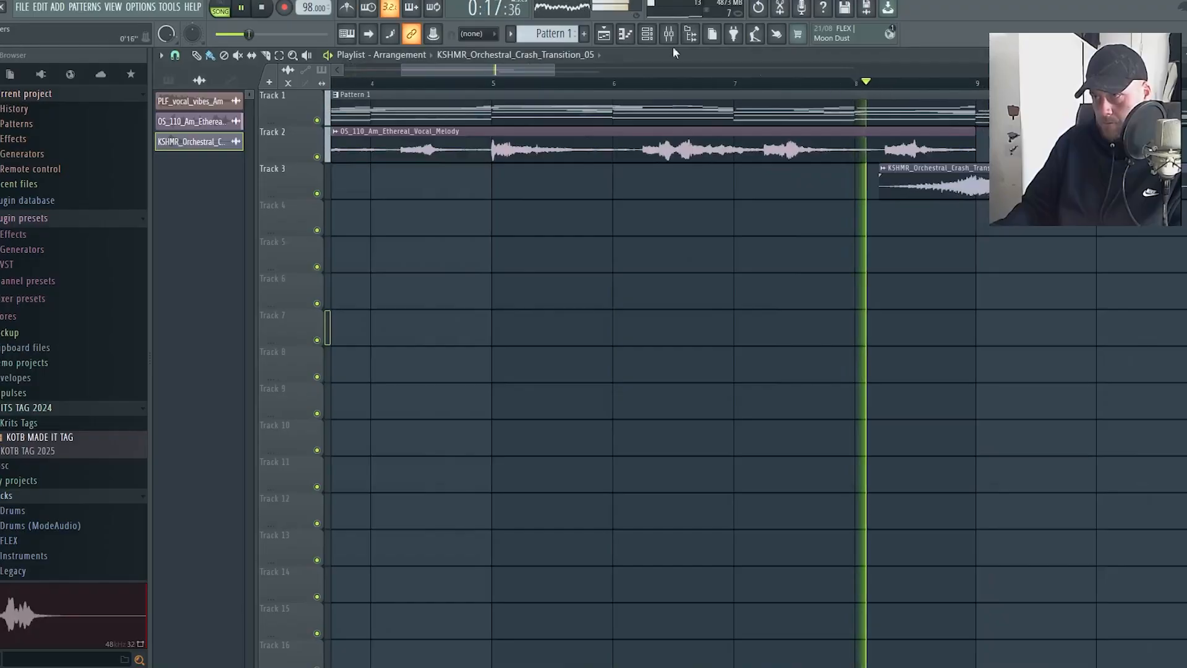
pyautogui.moveTo(490, 69); pyautogui.dragTo(561, 74)
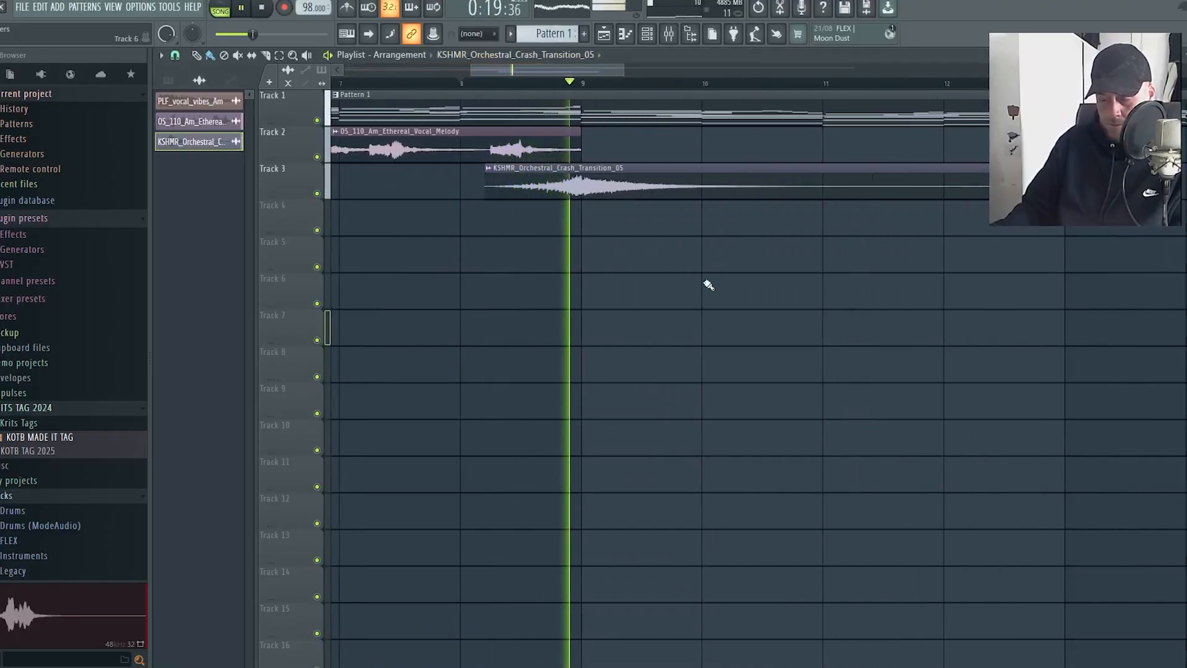
# Set the orchestral crash transition clip's volume to 23% and play the section from bar 8
pyautogui.doubleClick(666, 178)
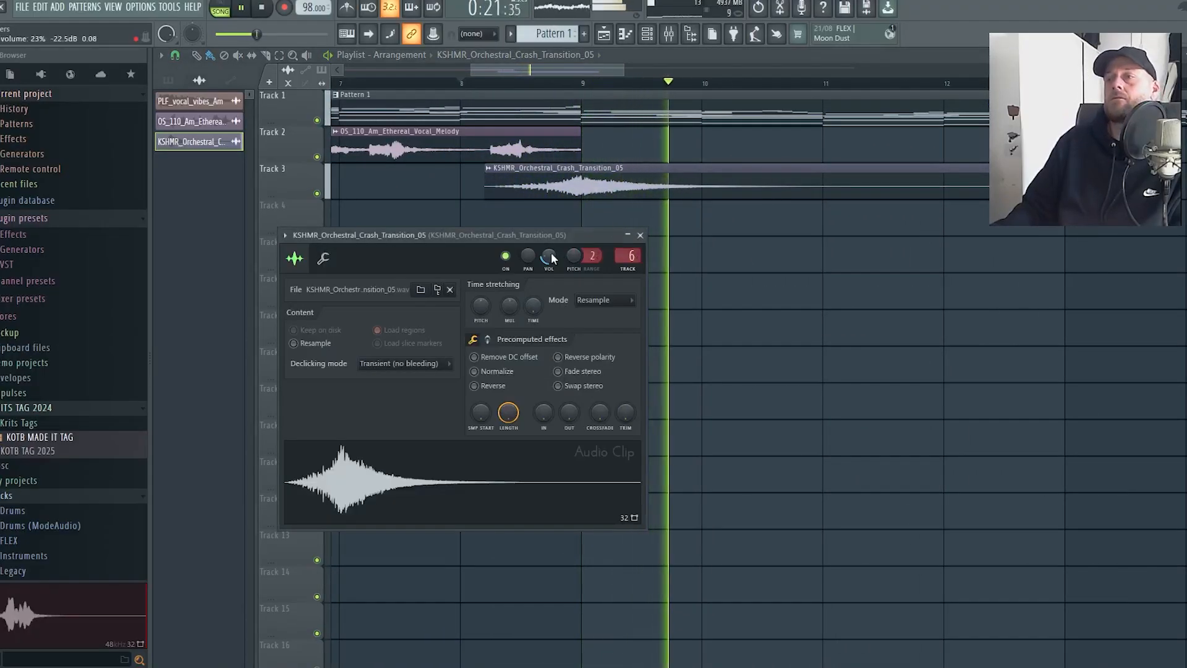
pyautogui.click(461, 84)
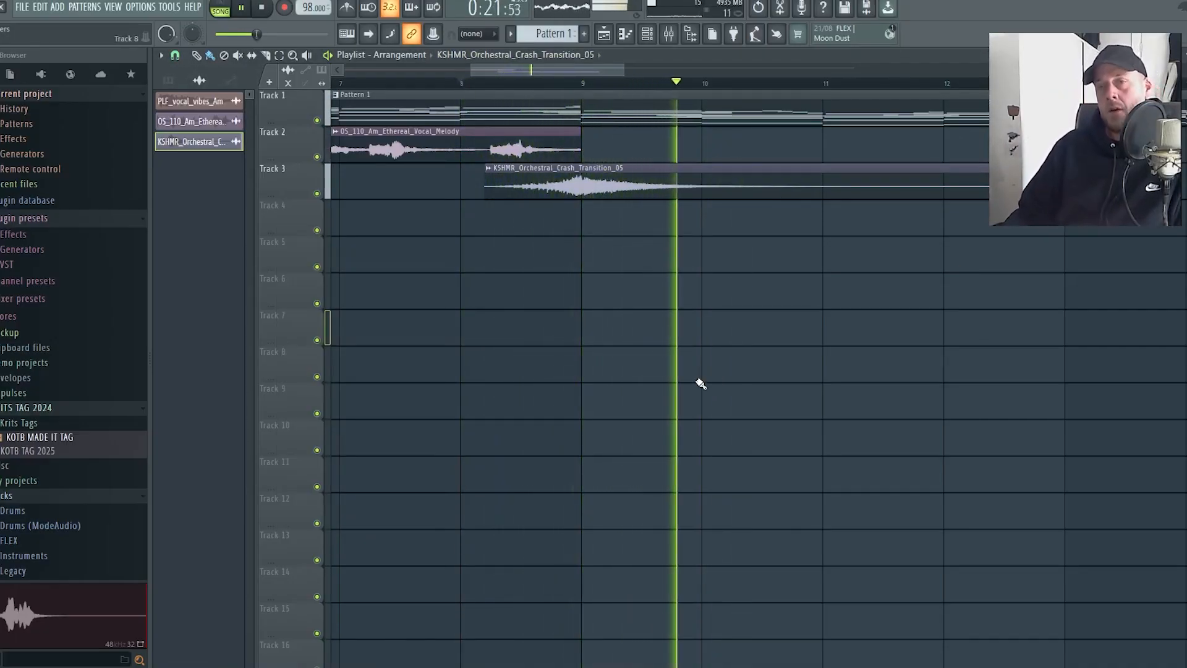
pyautogui.press('space')
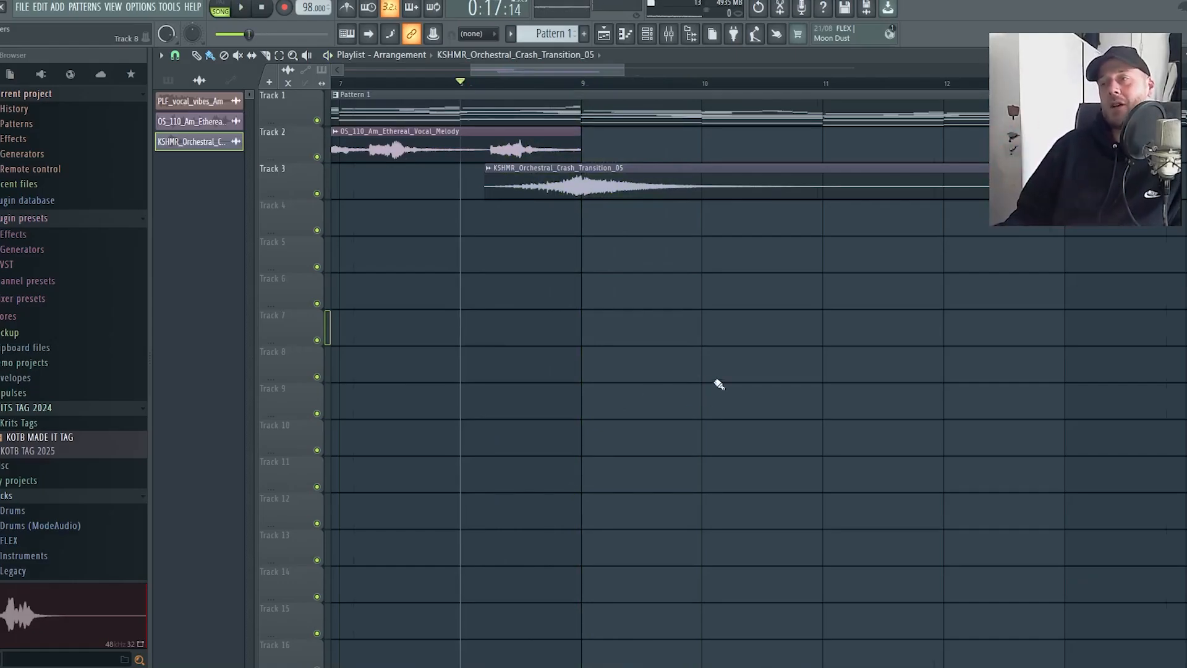
# Consolidate the 24-bar Kontakt 7, Keyscape and Analog Lab V clips into one 24Bit int stereo WAV audio clip
pyautogui.scroll(-5, 719, 384)
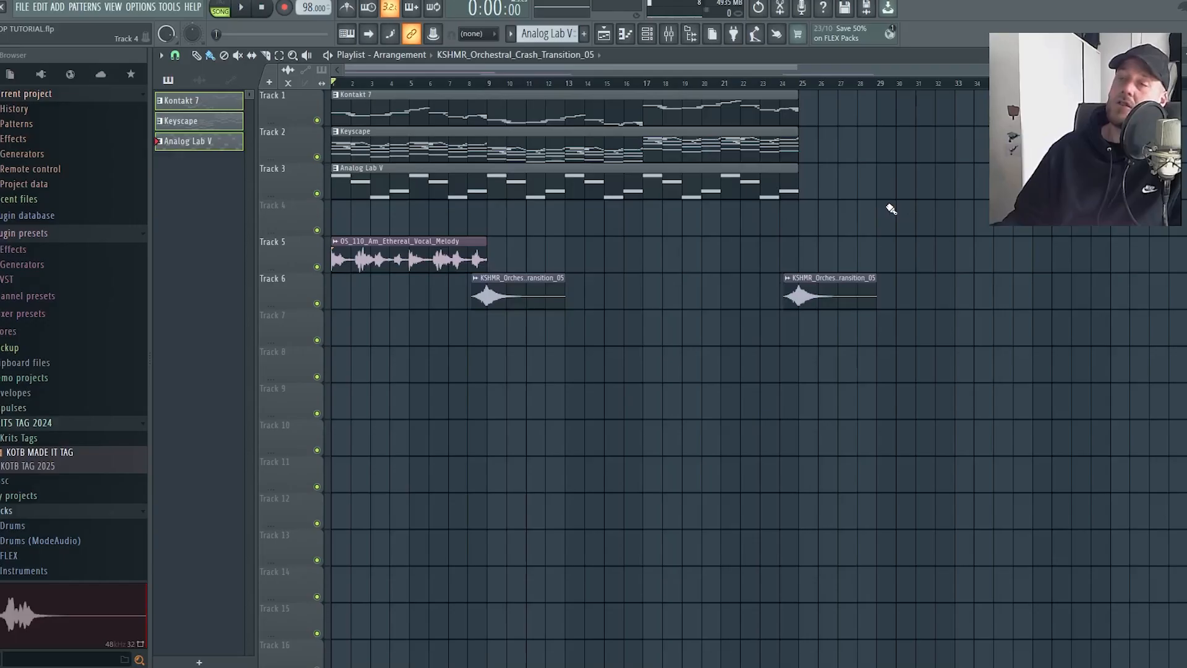
pyautogui.moveTo(916, 235); pyautogui.dragTo(606, 93)
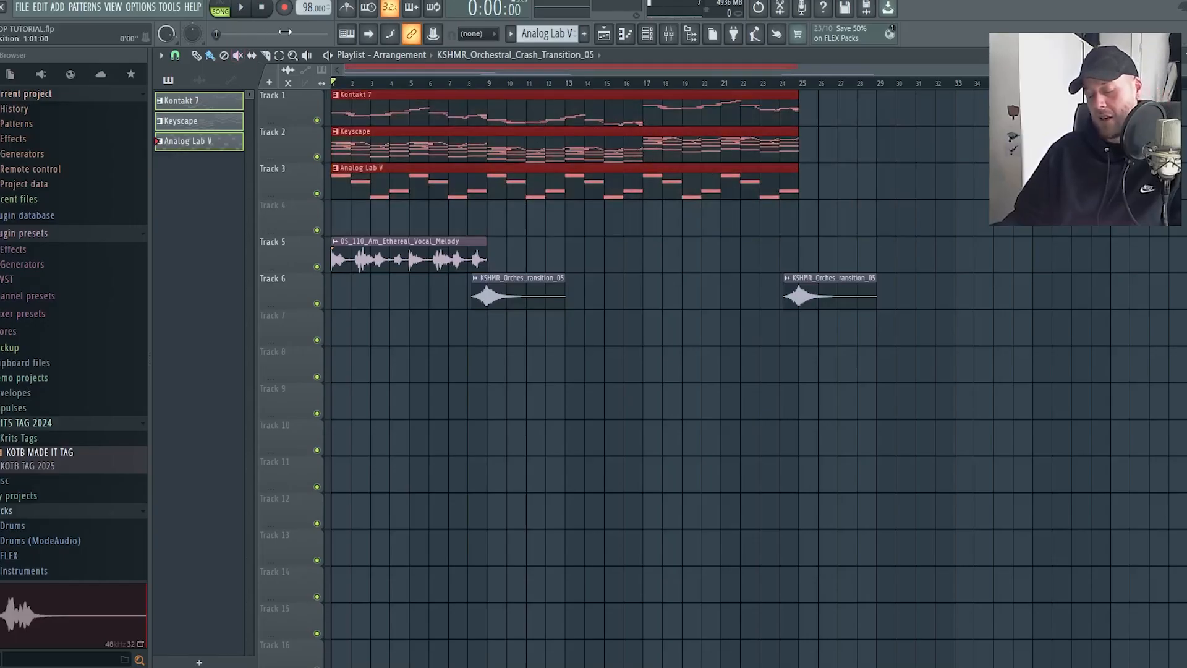
pyautogui.hotkey('ctrl', 'alt', 'c')
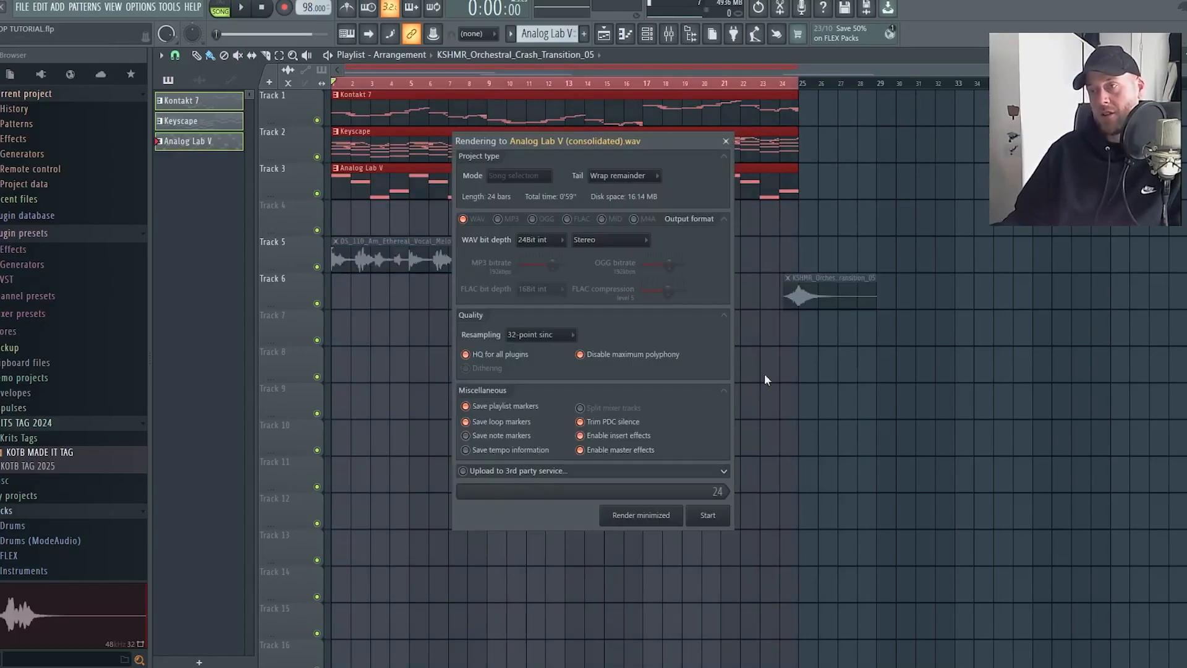
pyautogui.click(710, 515)
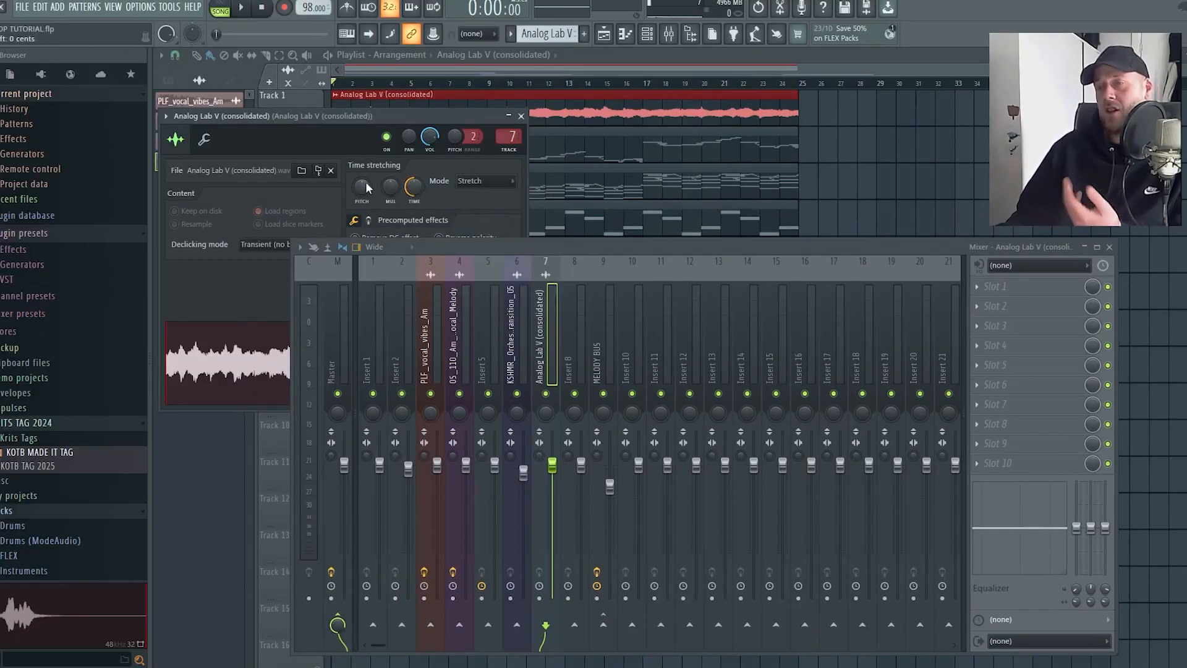
pyautogui.click(1111, 247)
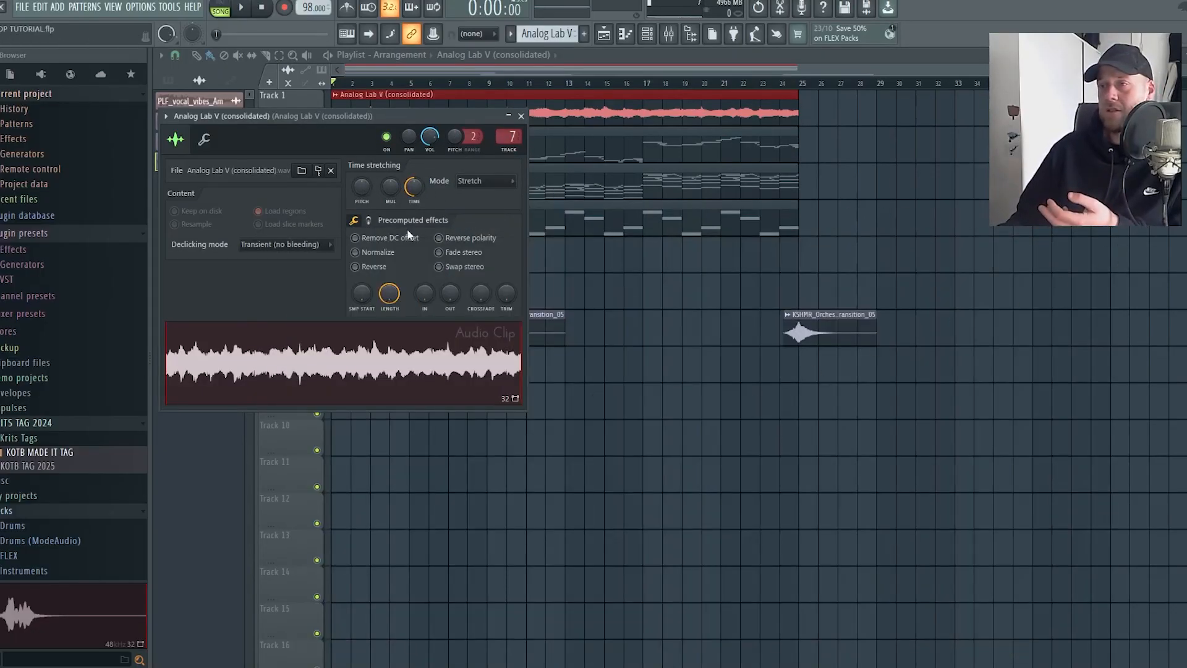
pyautogui.press('Escape')
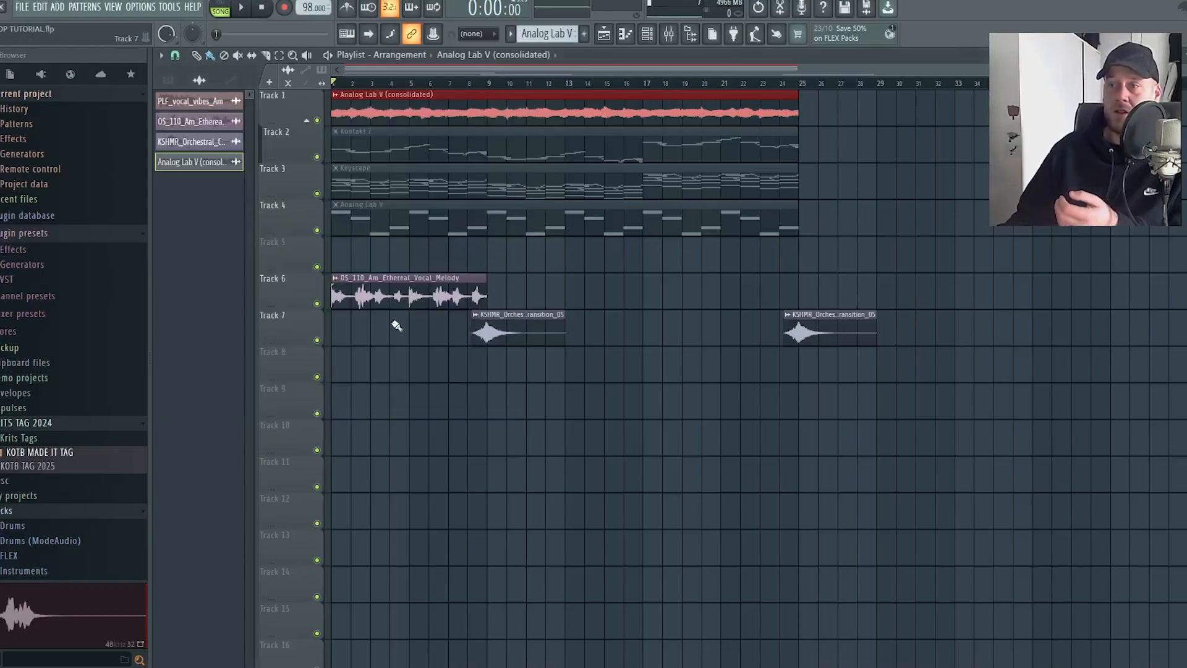
# Mute the ethereal vocal track and set the consolidated clip's time-stretch pitch to -100 cents during playback
pyautogui.click(317, 303)
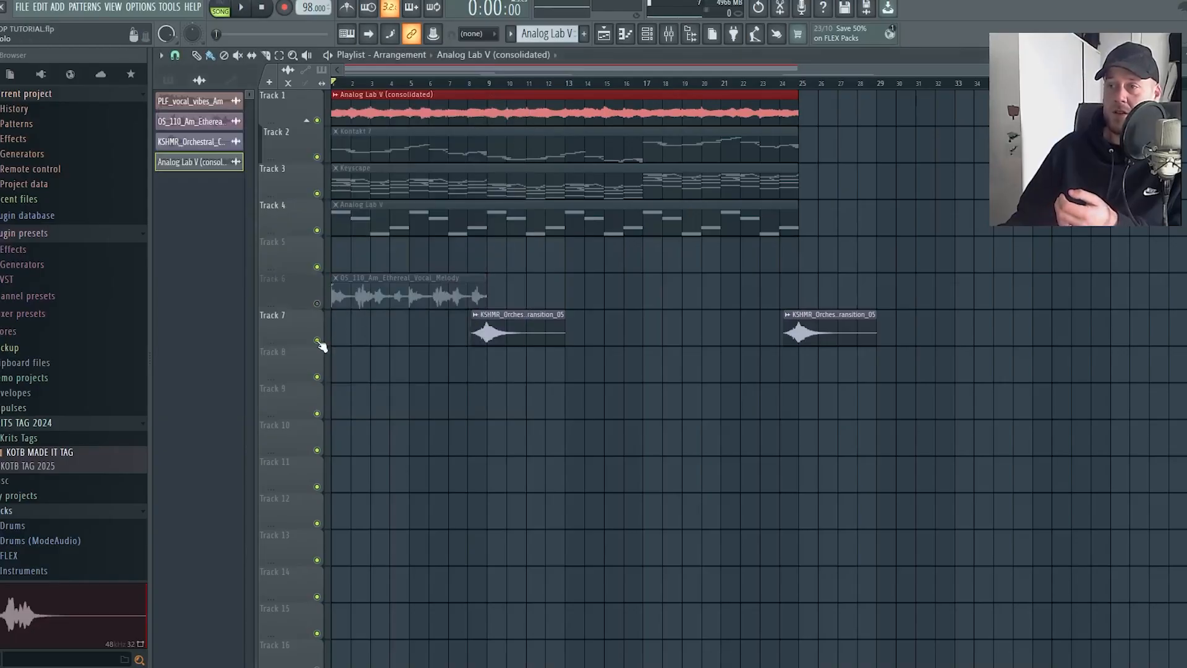
pyautogui.doubleClick(615, 103)
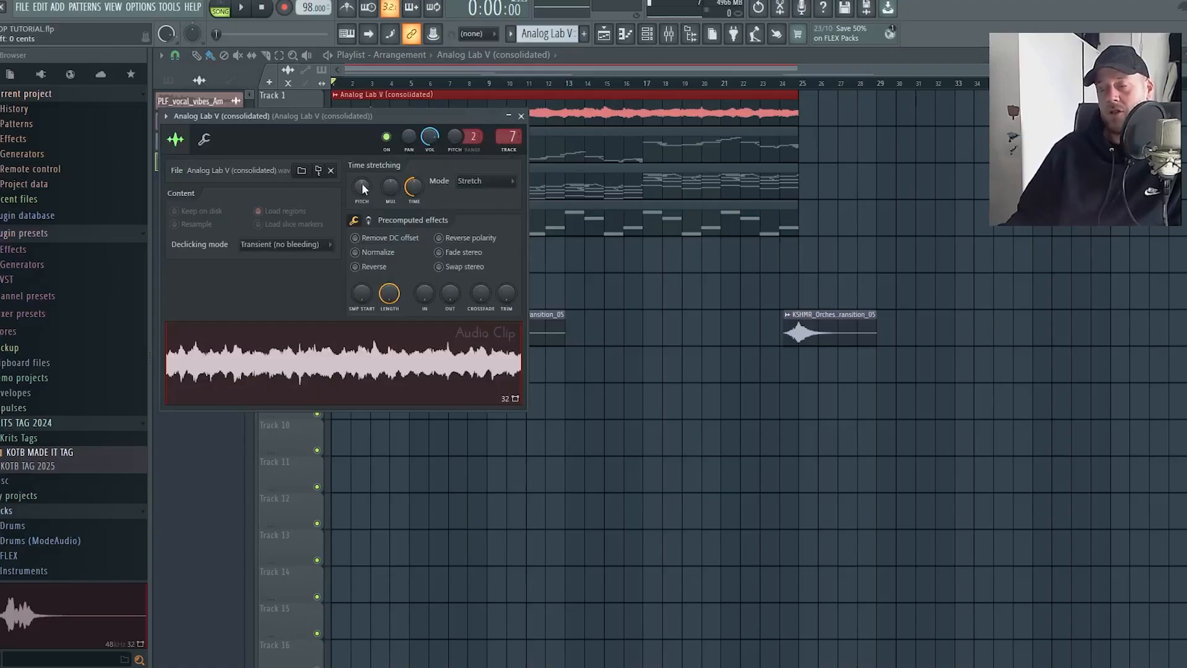
pyautogui.press('space')
pyautogui.moveTo(362, 191); pyautogui.dragTo(363, 196)
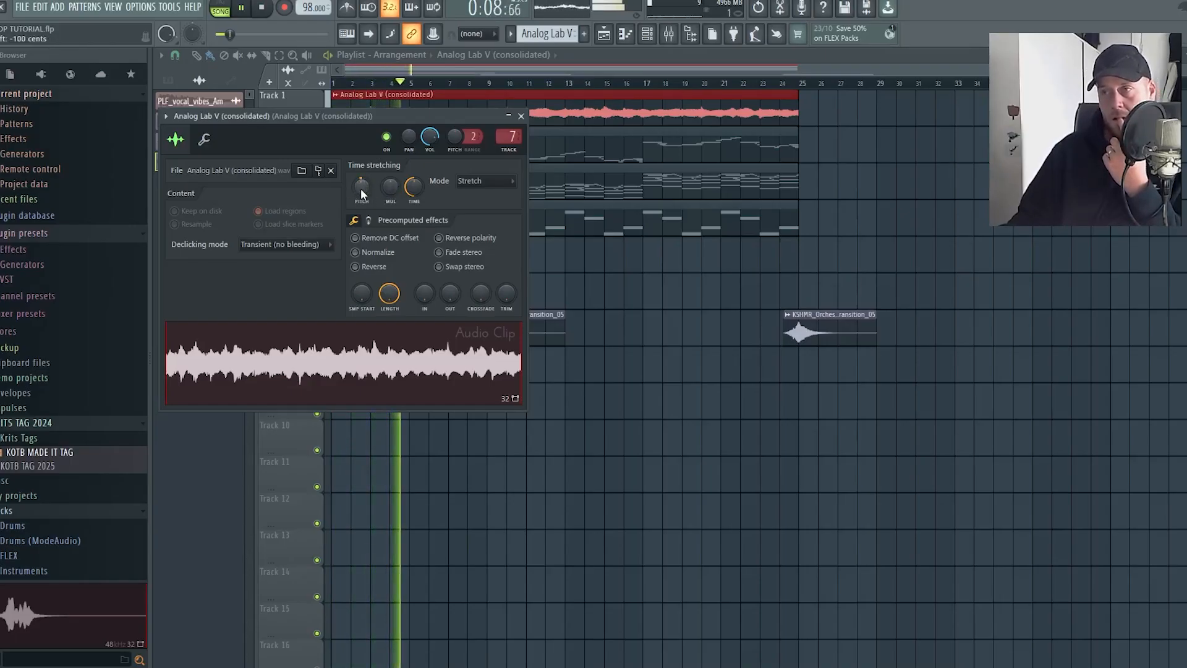
pyautogui.scroll(-1, 362, 188)
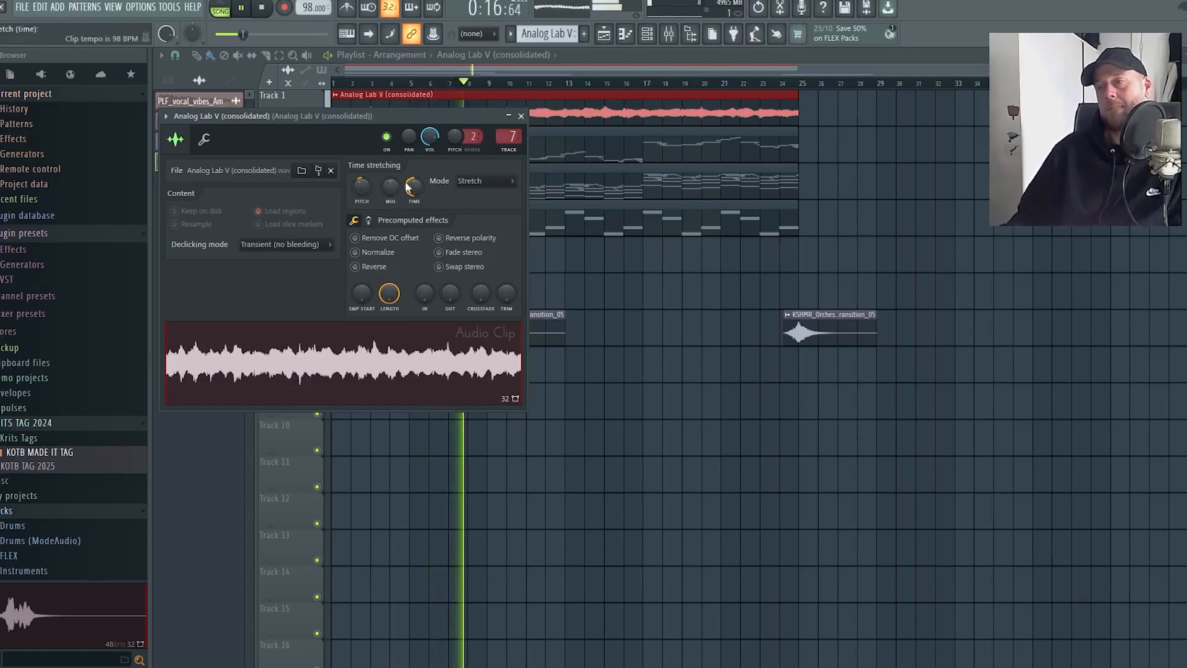
pyautogui.press('space')
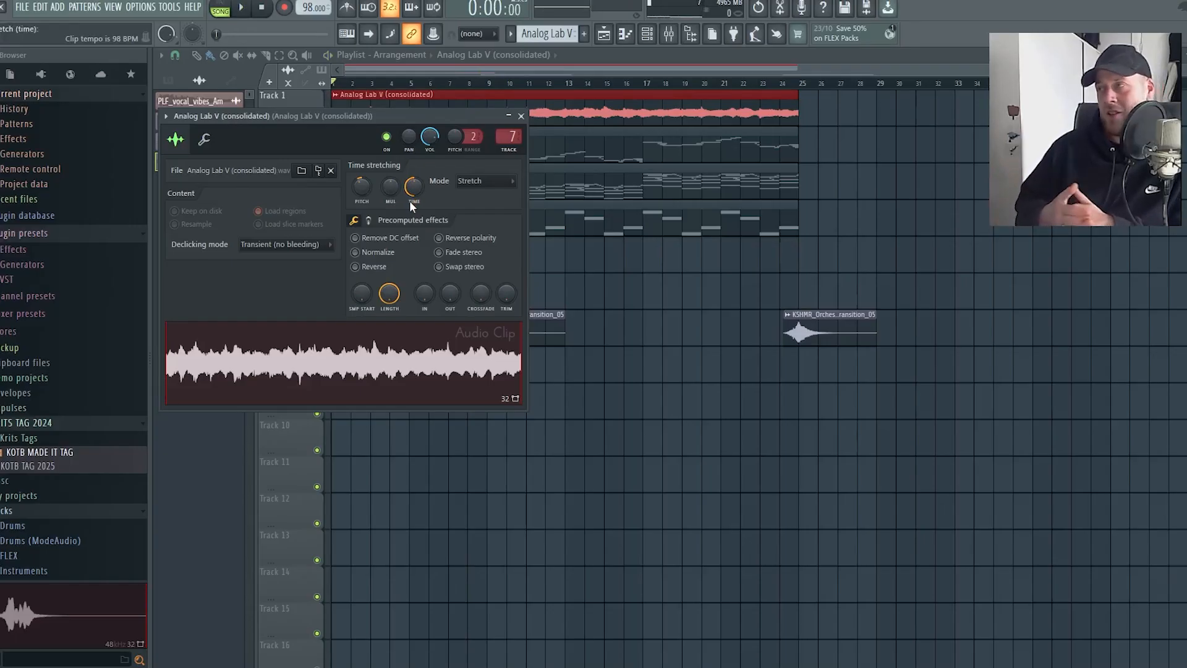
# Reverse the consolidated audio clip, close its settings and listen to the reversed melody
pyautogui.click(358, 268)
pyautogui.press('space')
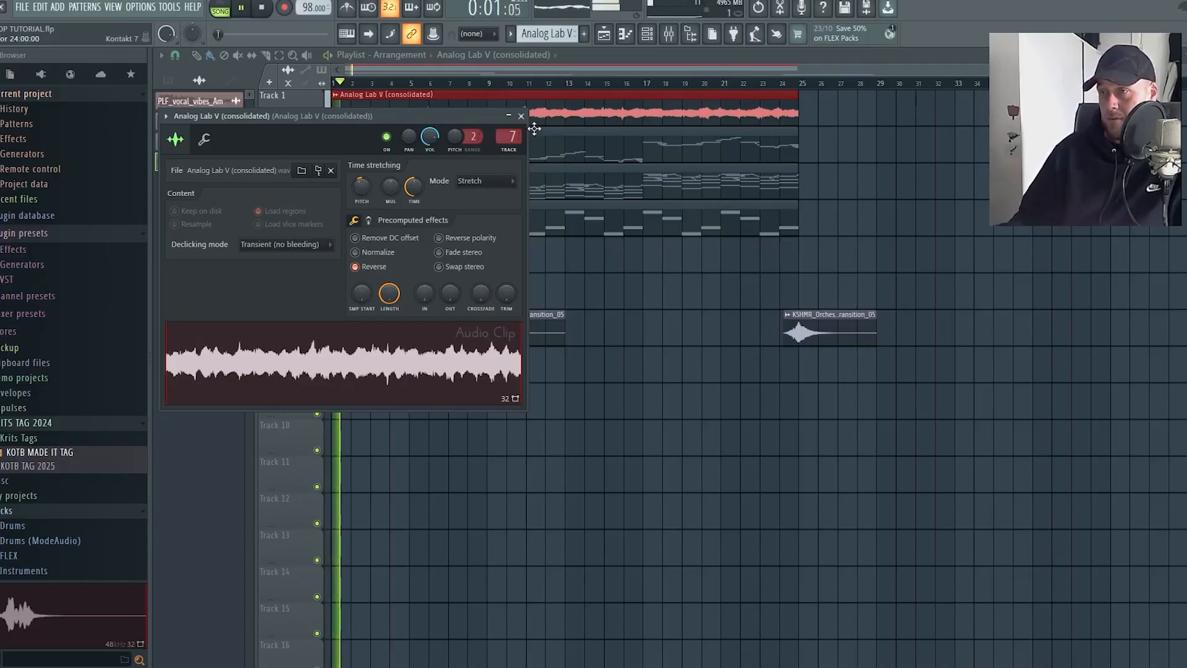
pyautogui.click(521, 116)
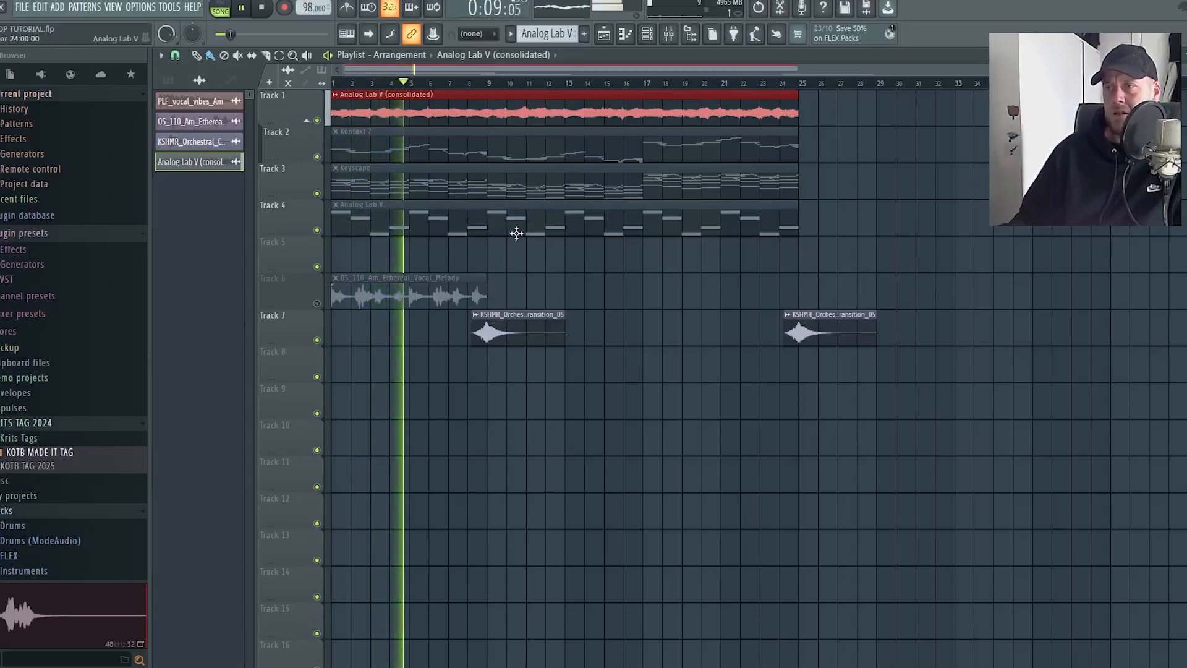
pyautogui.press('space')
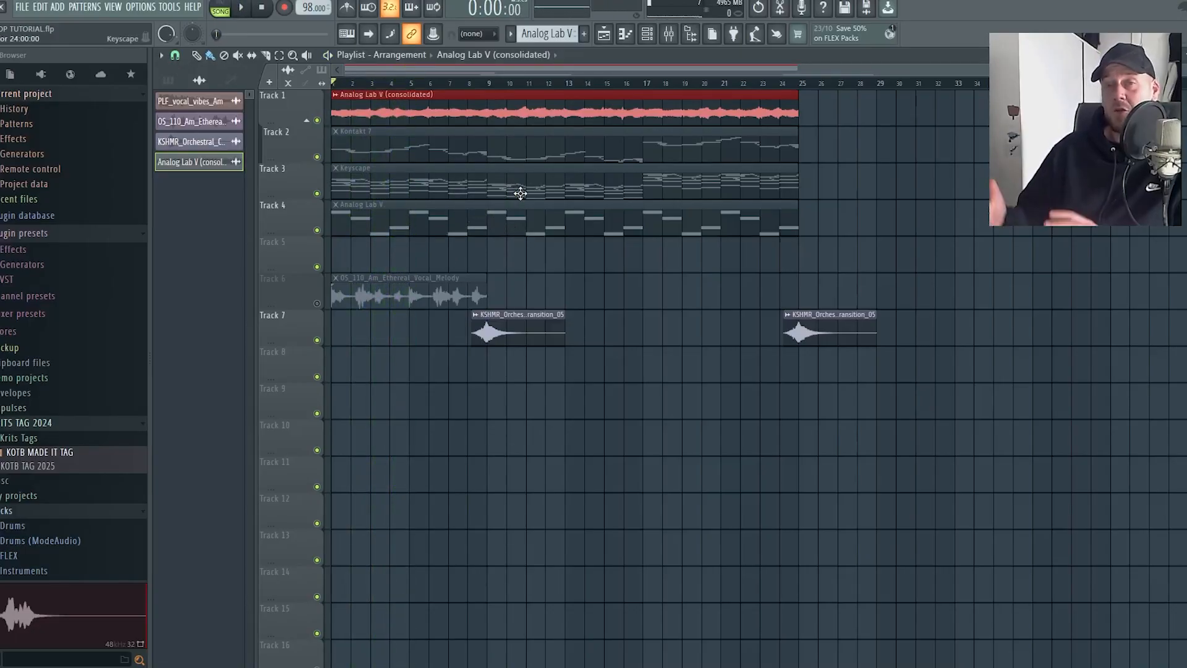
# Load HalfTime into effect slot 2 of the consolidated clip's mixer insert and play it back
pyautogui.doubleClick(645, 94)
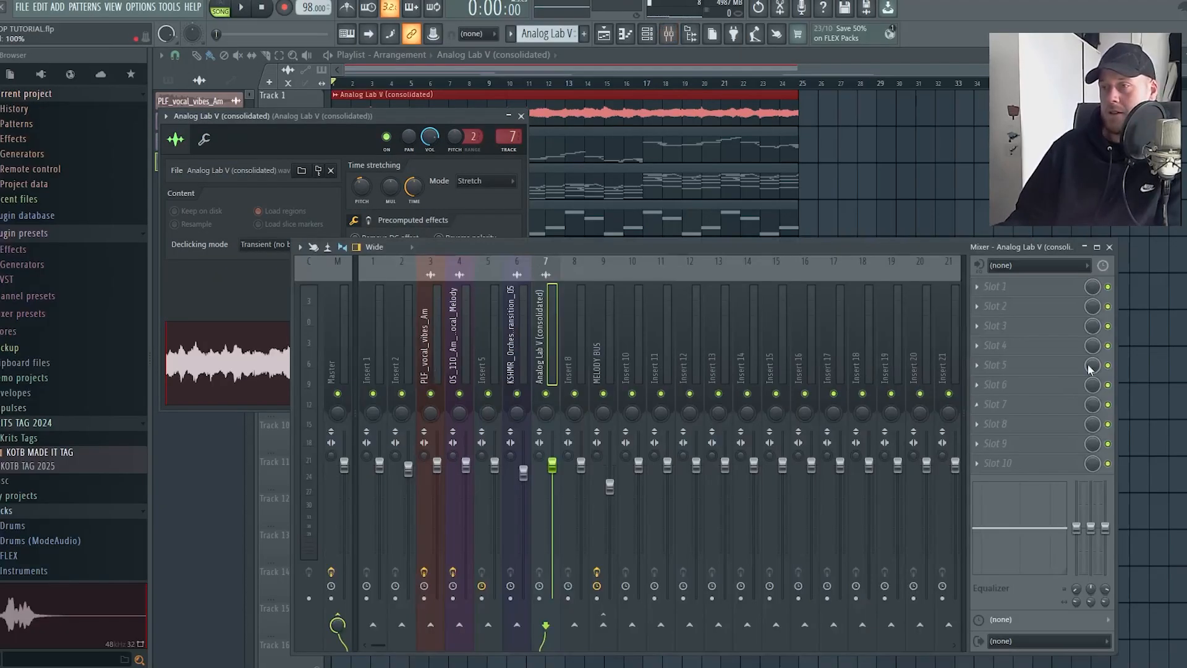
pyautogui.click(1034, 302)
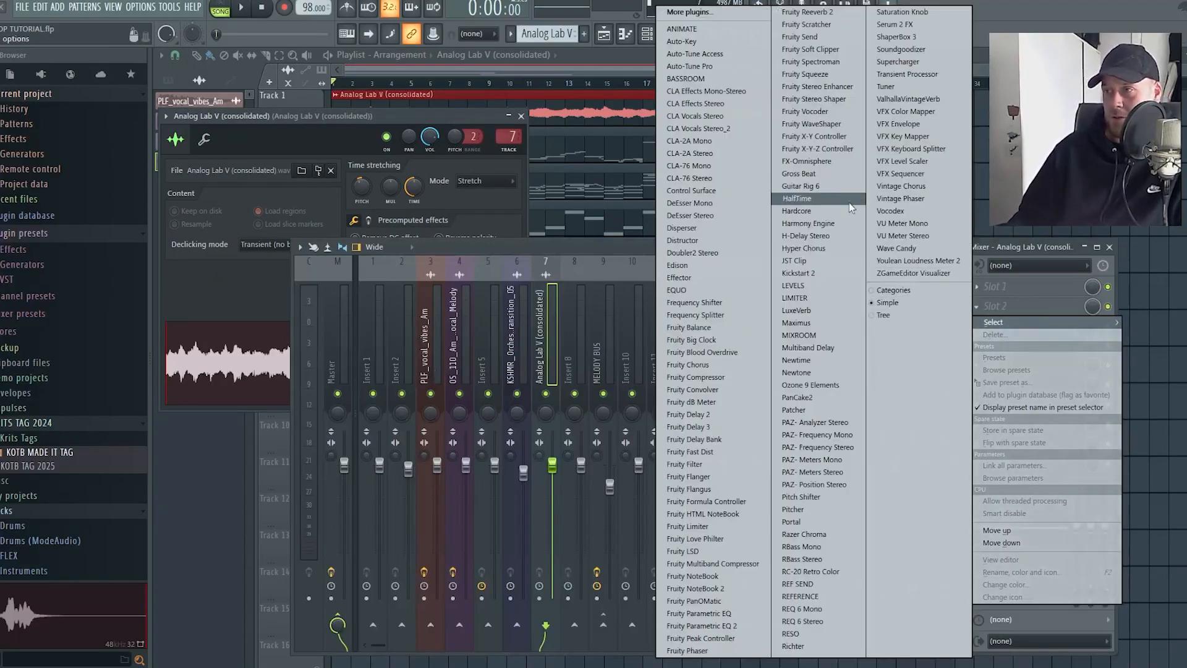
pyautogui.click(829, 198)
pyautogui.press('space')
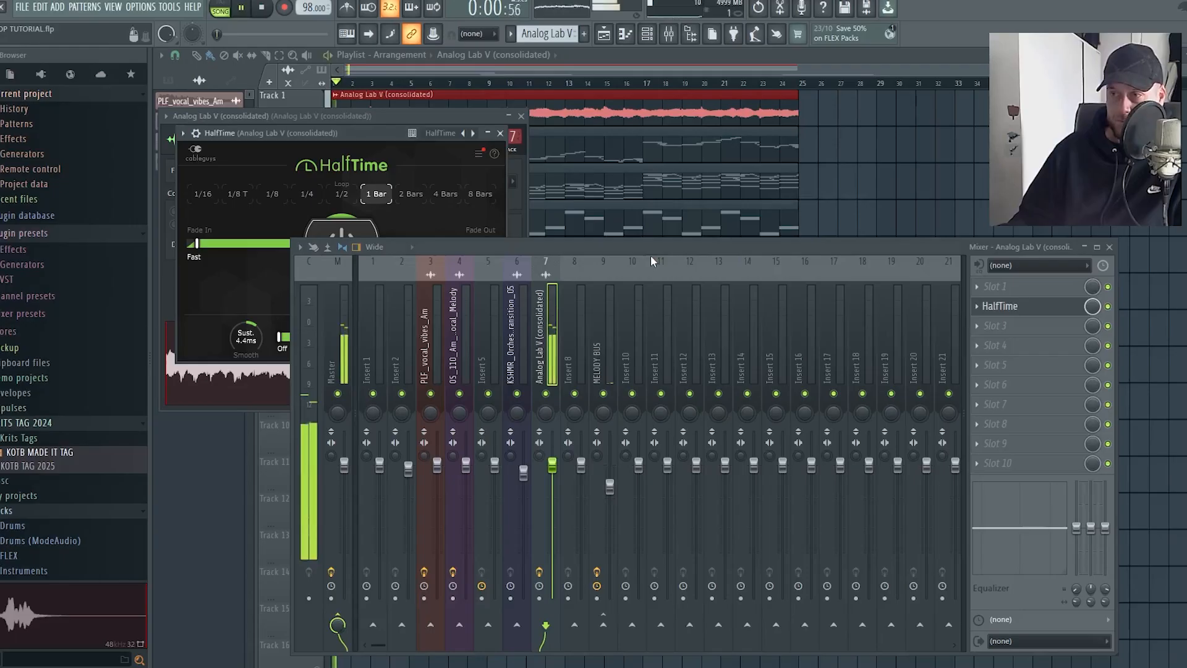
pyautogui.moveTo(662, 247); pyautogui.dragTo(650, 221)
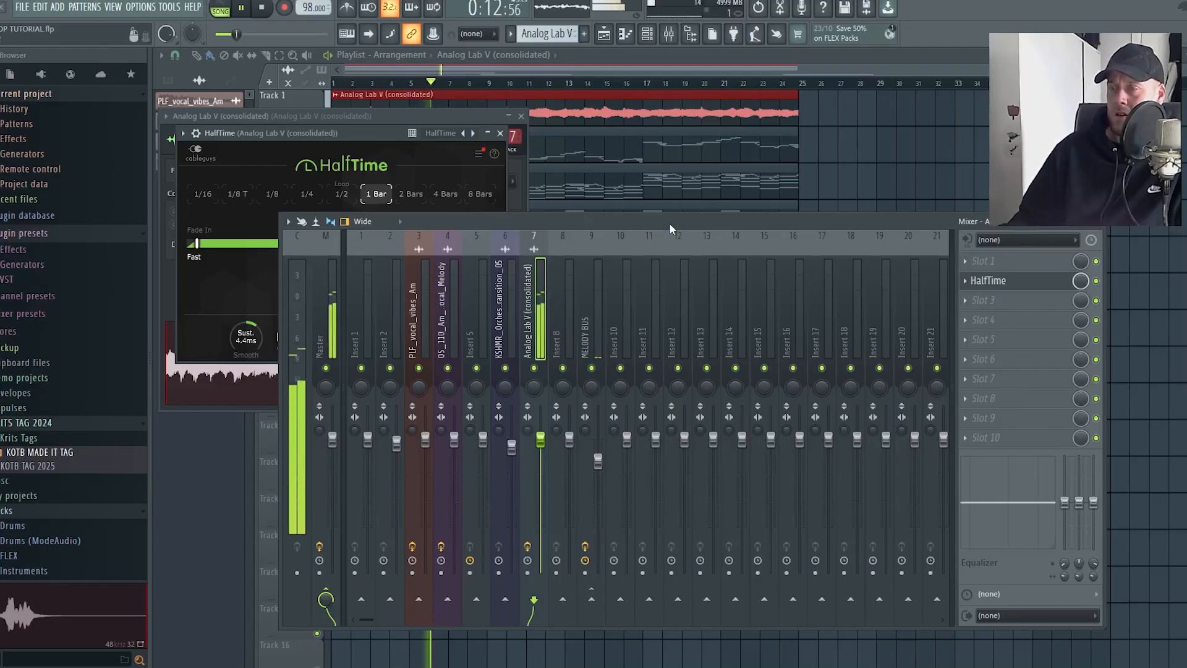
pyautogui.press('space')
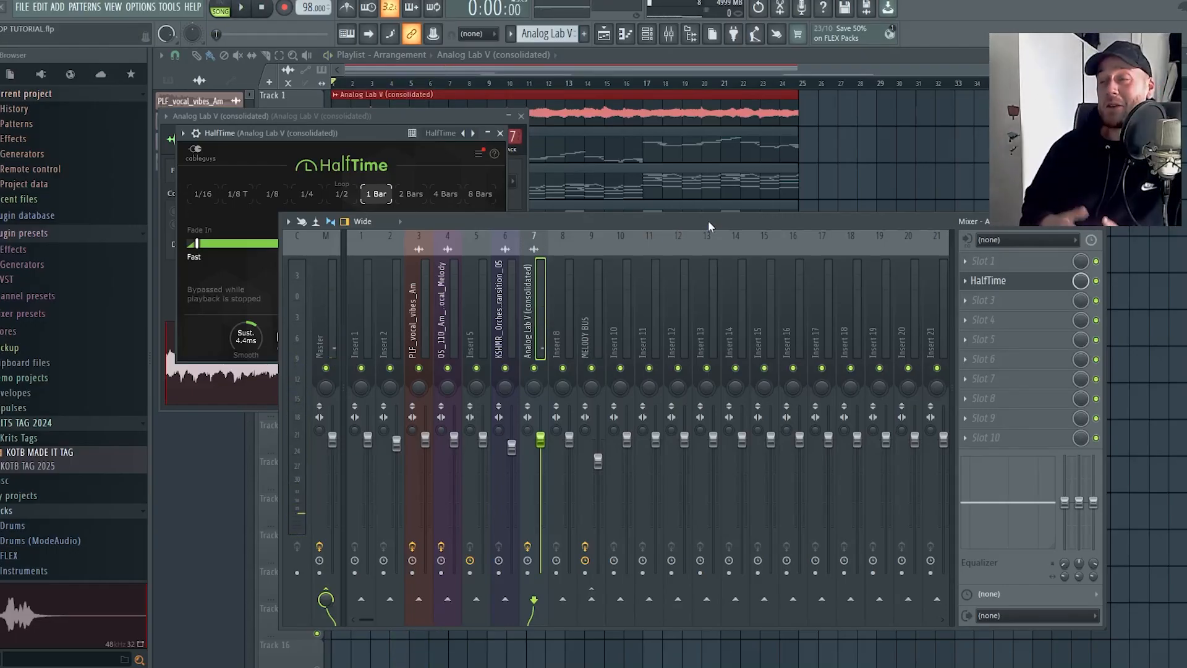
# Load Portal into effect slot 1 of the same insert, ahead of HalfTime, start playback and close the mixer
pyautogui.click(1027, 257)
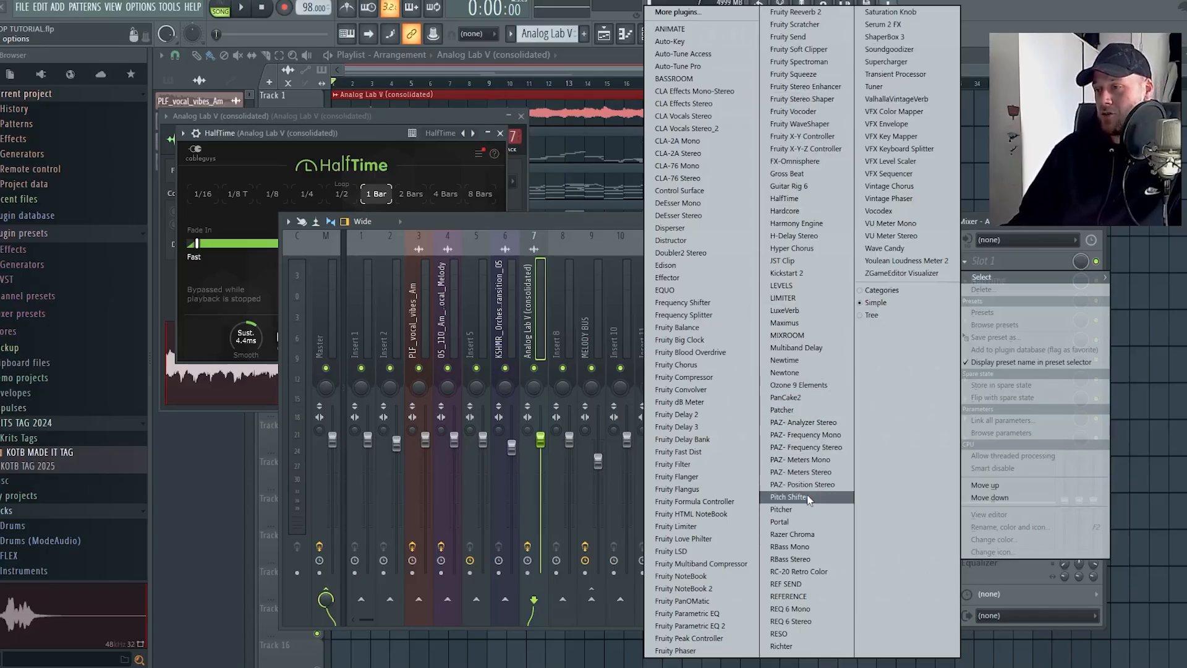
pyautogui.click(805, 522)
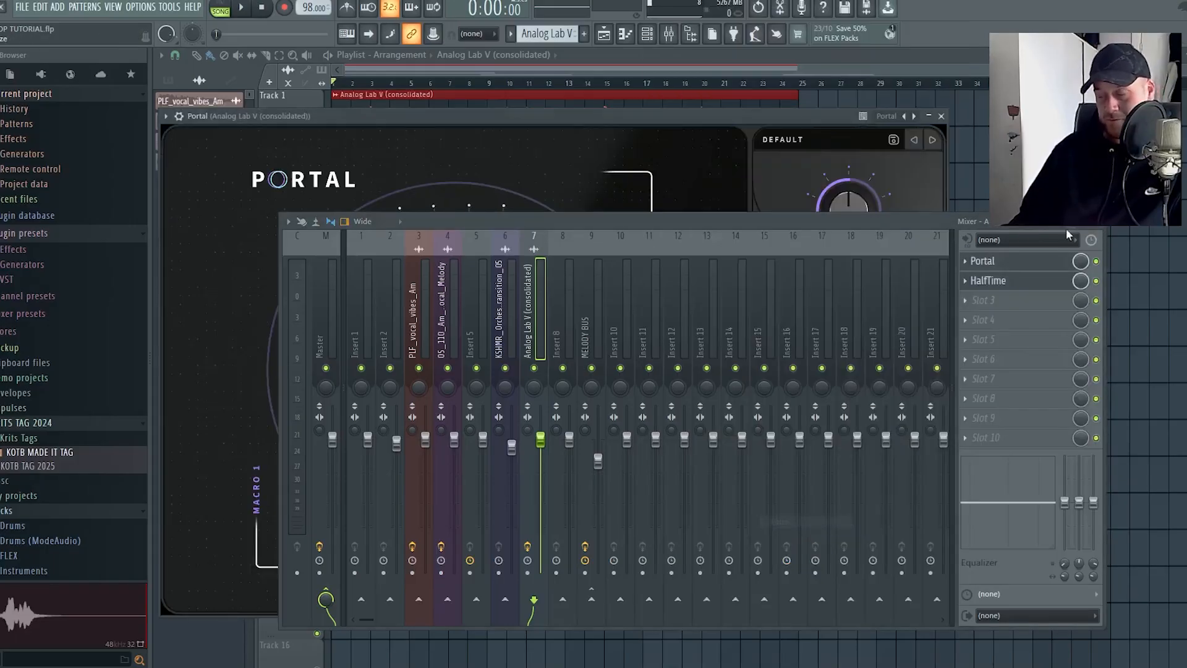
pyautogui.press('space')
pyautogui.click(1098, 223)
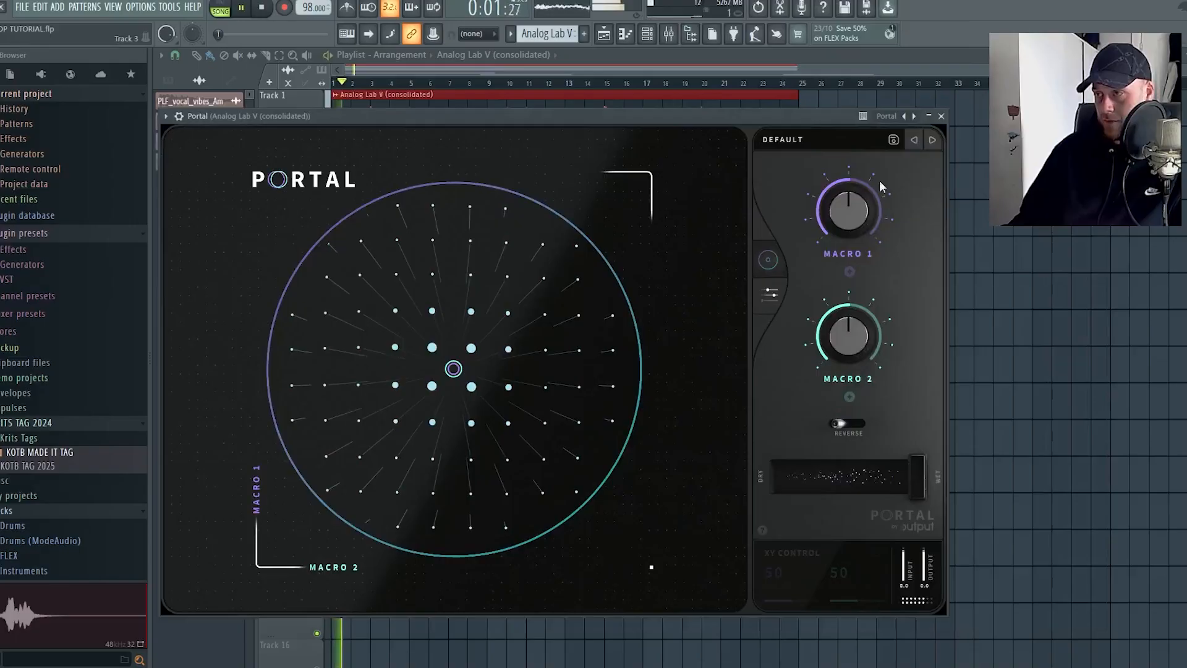
# Load the 01 Nether Hack - Imperium II preset in Portal and set its dry/wet mix to 23% while listening
pyautogui.click(800, 132)
pyautogui.click(552, 154)
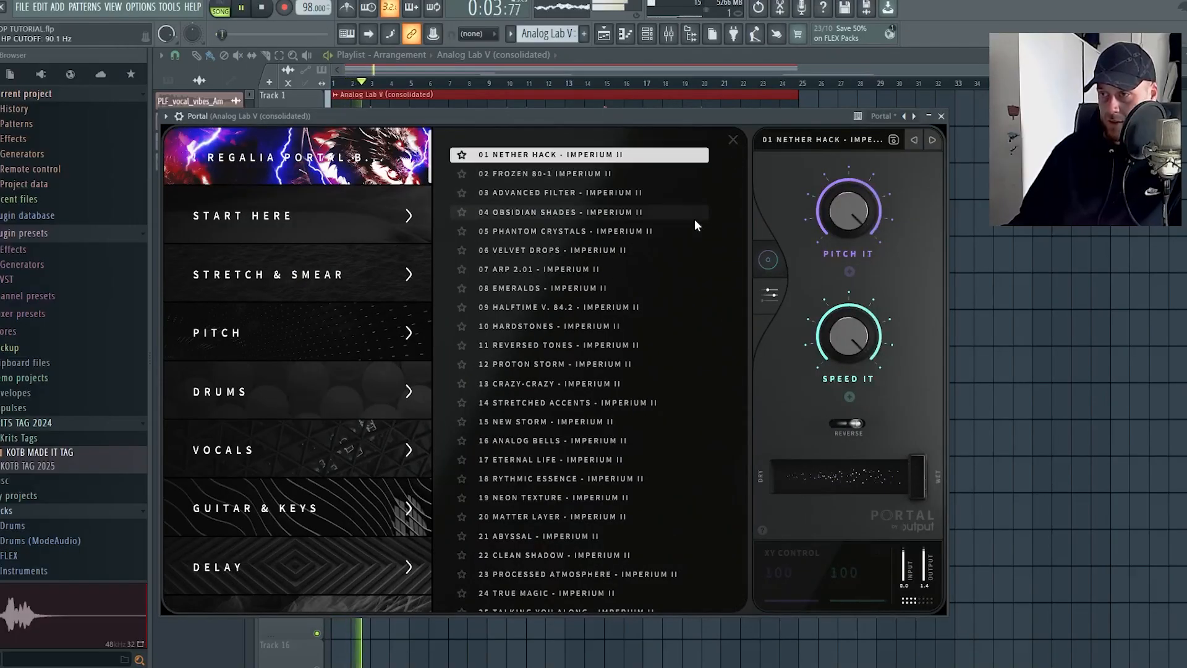
pyautogui.moveTo(922, 475); pyautogui.dragTo(822, 476)
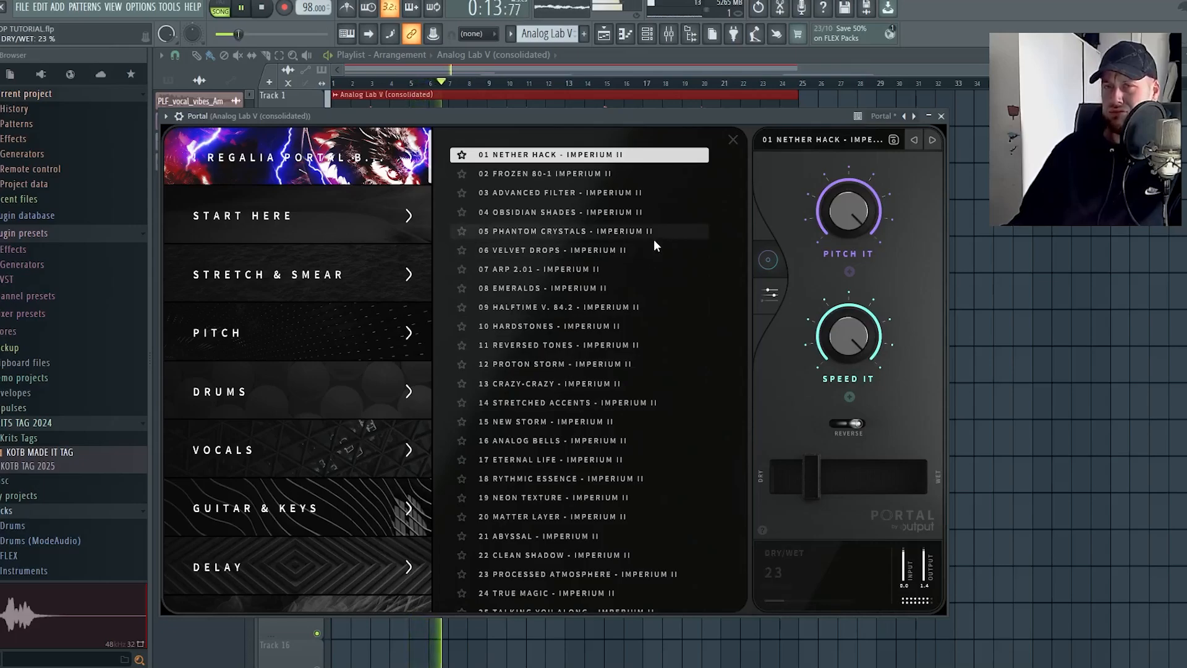
pyautogui.press('space')
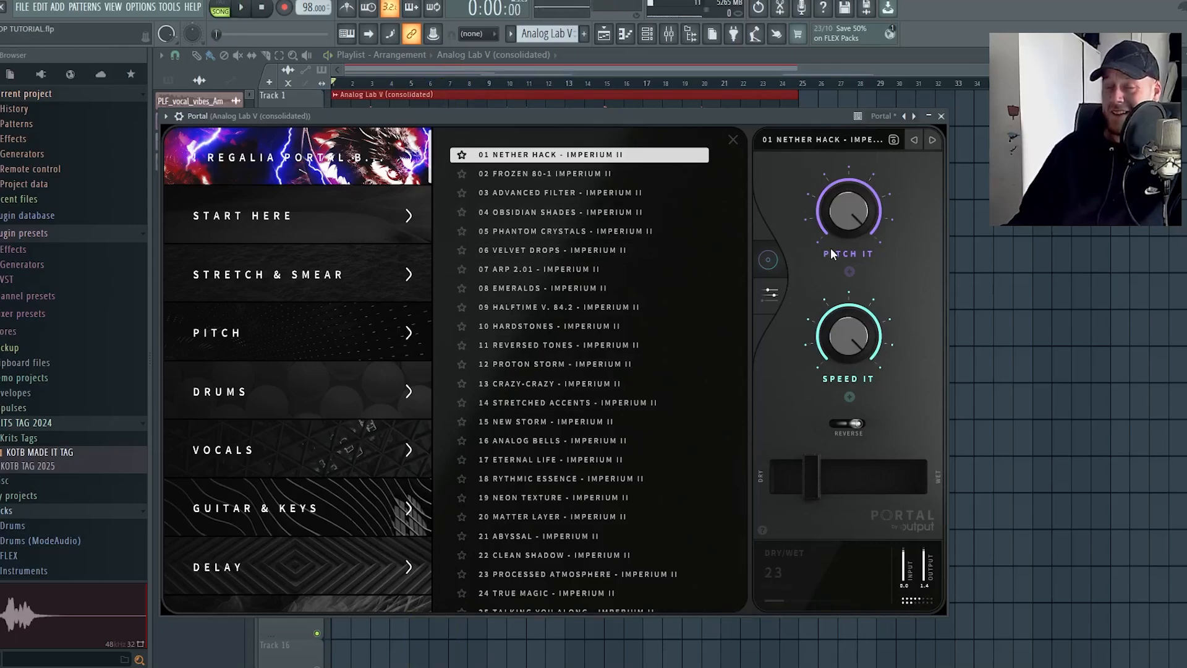